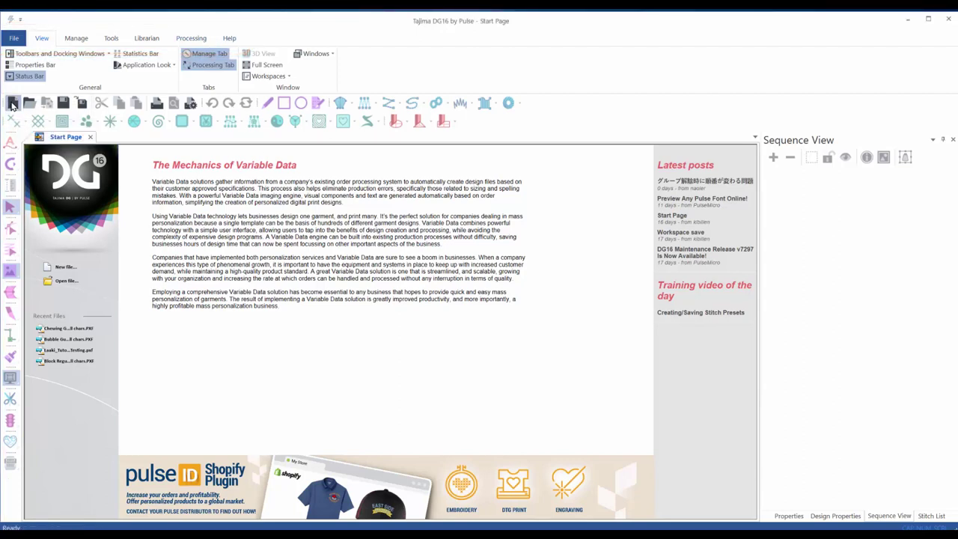
Create a new design and load the image Pepsi_Cola_logo_1940.jpg from the DG16 Demo folder.
left_click(12, 104)
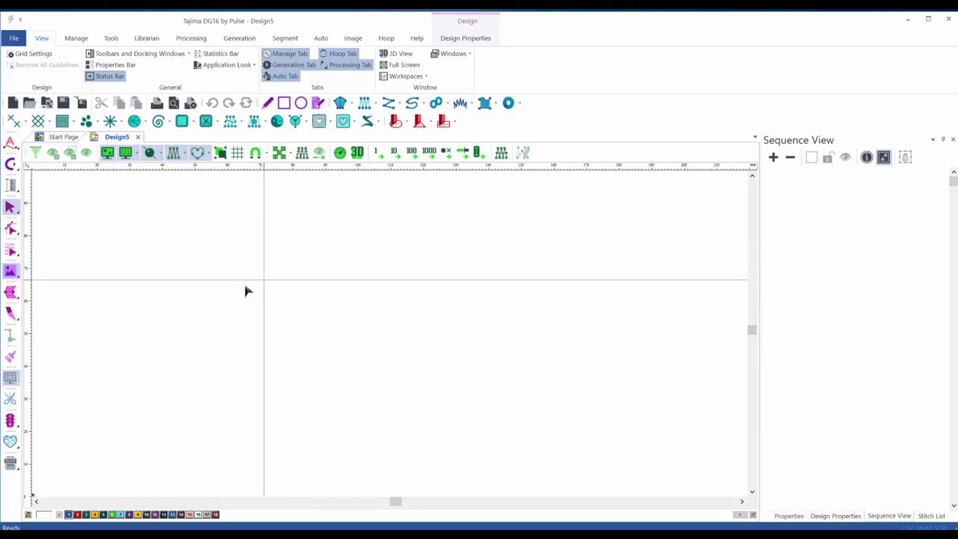
left_click(11, 274)
left_click_drag(483, 156, 393, 146)
left_click_drag(469, 217, 469, 272)
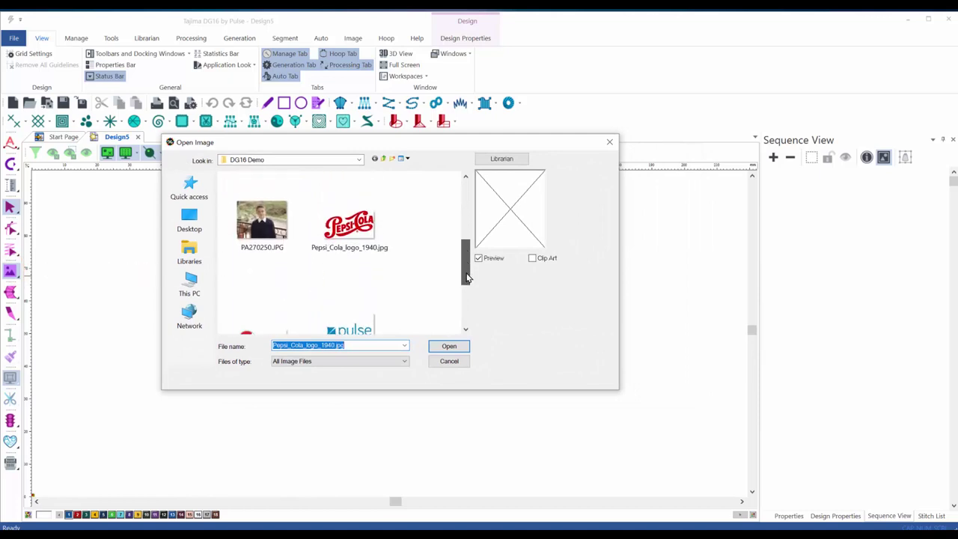
left_click(357, 234)
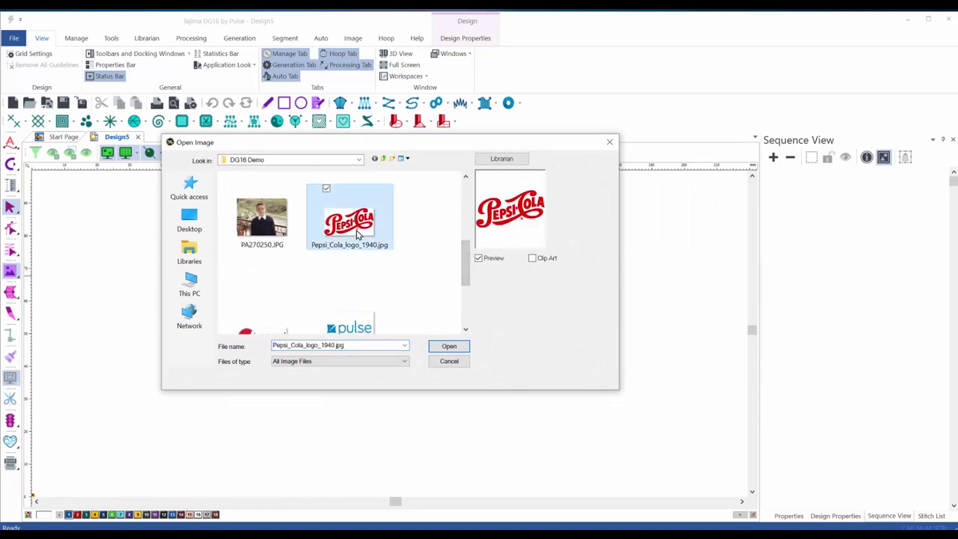
left_click(446, 347)
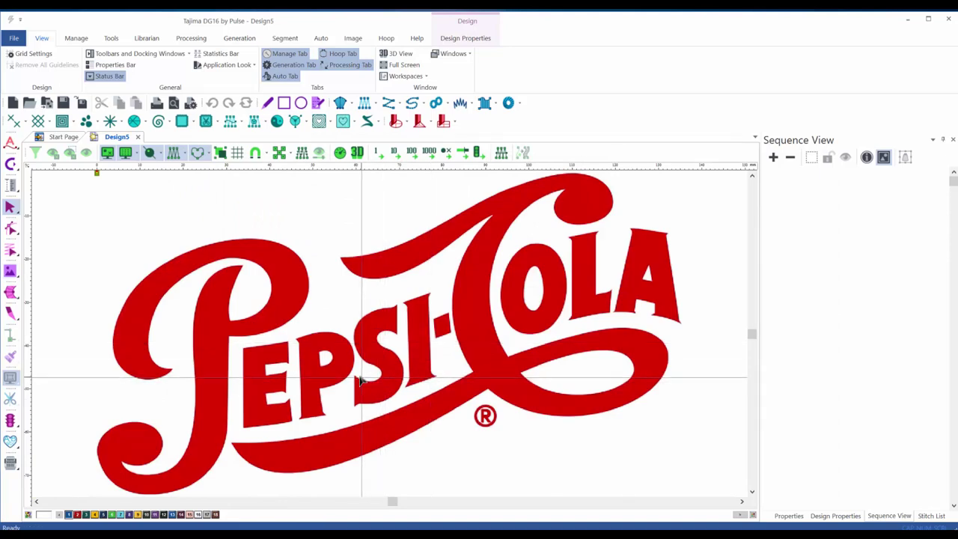
key("z")
left_click_drag(214, 226, 289, 283)
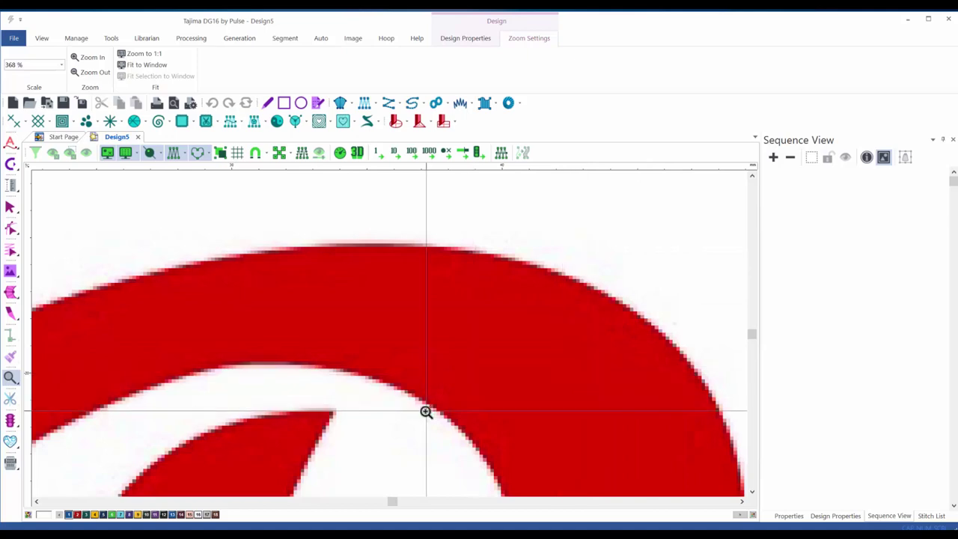
key("f")
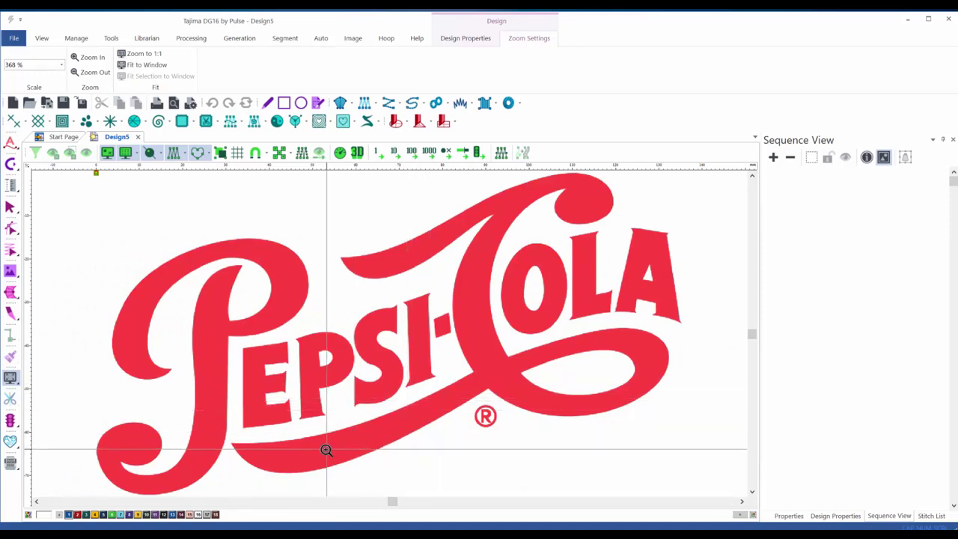
key("Escape")
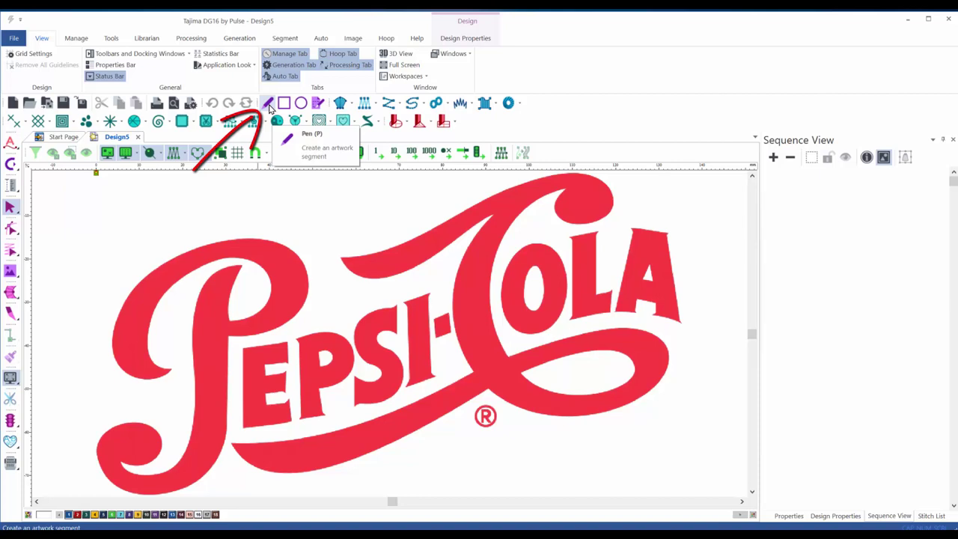
Start a Pen artwork outline at the lower hook tip of the large P's swash and trace up its left outer edge.
left_click(267, 104)
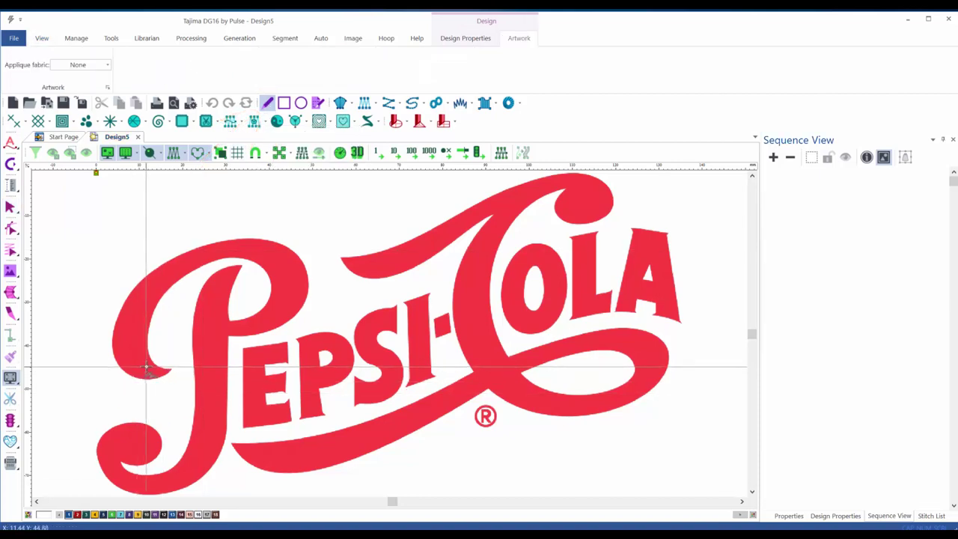
scroll(146, 367, "up", 4)
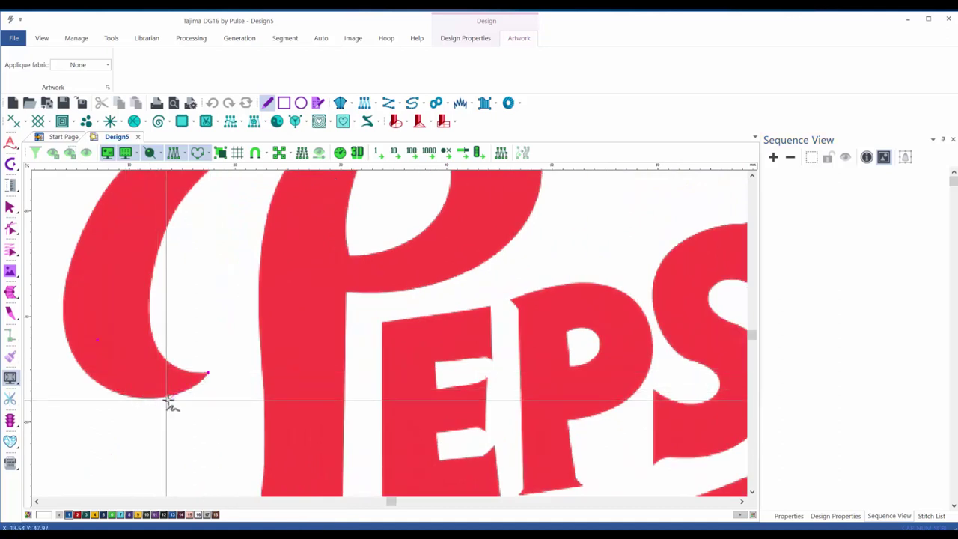
left_click(177, 392)
mouse_move(165, 403)
left_mouse_down()
mouse_move(173, 400)
mouse_move(115, 392)
left_mouse_up()
left_click(114, 391)
left_click(100, 383)
left_click(67, 345)
left_click(63, 323)
left_click(63, 285)
left_click_drag(90, 229, 113, 182)
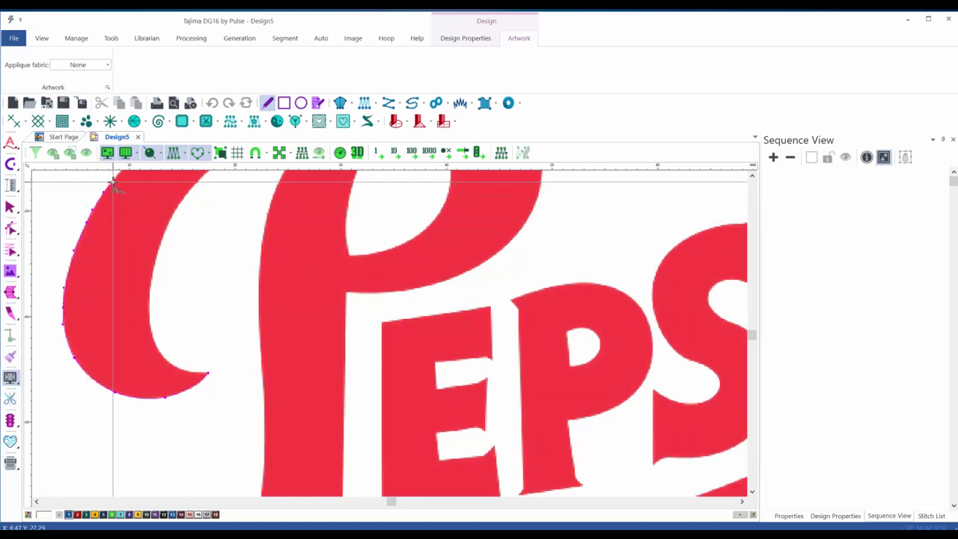
Continue the outline with curve points along the upper outer edge of the large P to the bowl's right shoulder.
key("space")
left_click_drag(212, 267, 186, 447)
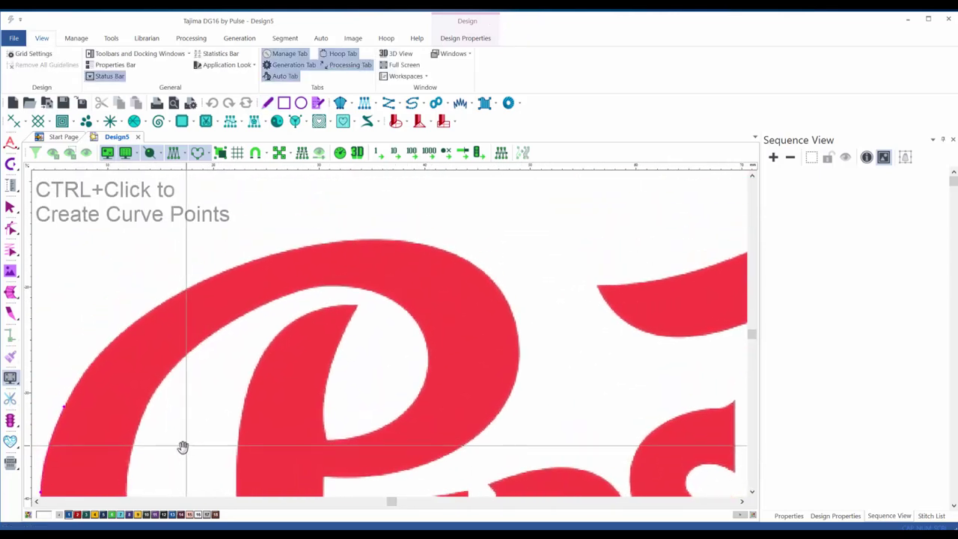
left_click(150, 309, "ctrl")
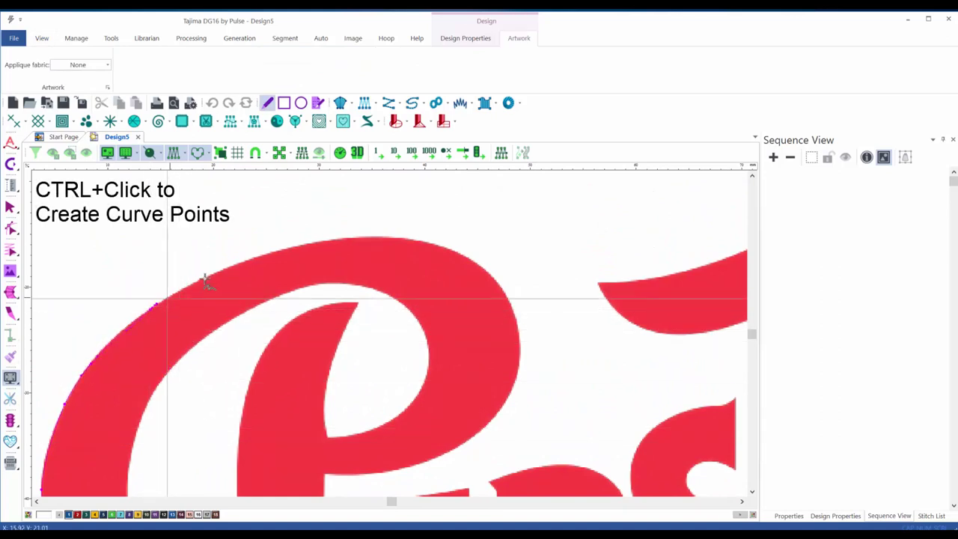
left_click(251, 259, "ctrl")
left_click(320, 241, "ctrl")
left_click(346, 239, "ctrl")
left_click(370, 237, "ctrl")
left_click(405, 239, "ctrl")
left_click(430, 242, "ctrl")
left_click(457, 250, "ctrl")
left_click(487, 269, "ctrl")
left_click(501, 284, "ctrl")
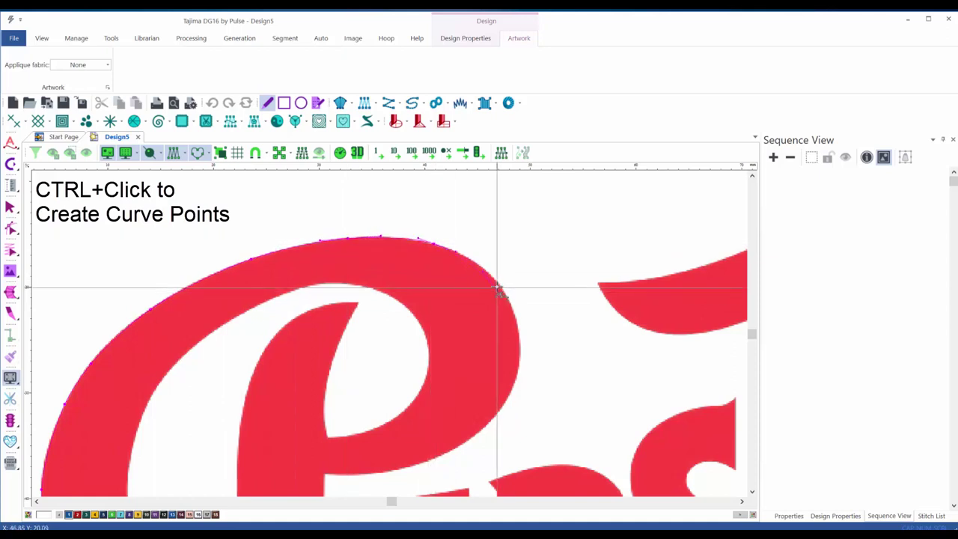
Trace the outer right side and underside of the large P's bowl with curve points back toward the stem.
left_click(511, 301, "ctrl")
left_click(520, 334, "ctrl")
left_click(520, 353, "ctrl")
left_click(518, 378, "ctrl")
left_click(504, 409, "ctrl")
left_click(487, 421, "ctrl")
left_click(470, 440, "ctrl")
left_click(437, 459, "ctrl")
left_click(412, 465, "ctrl")
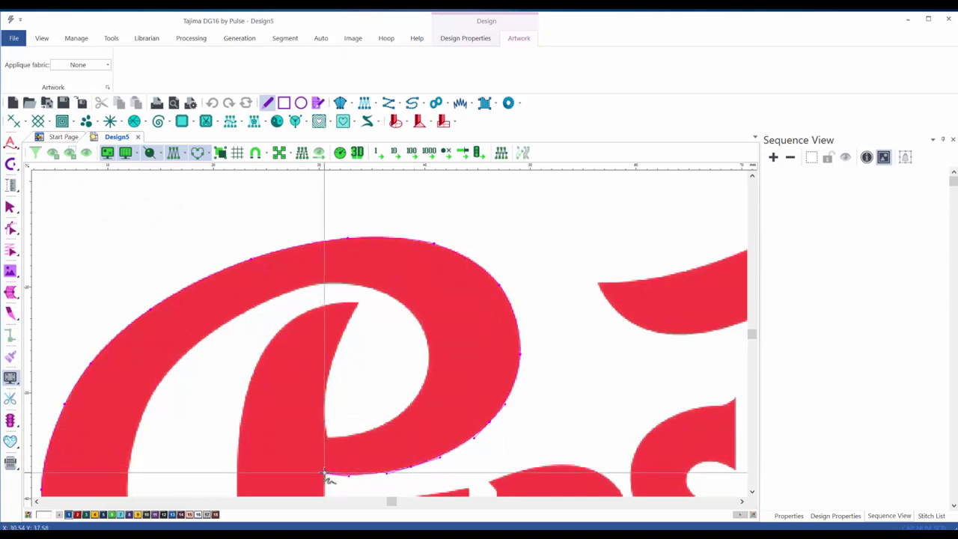
Cross the bowl's end at the stem and trace its inner edge up, around and down the swash's inner left side.
left_click(324, 436)
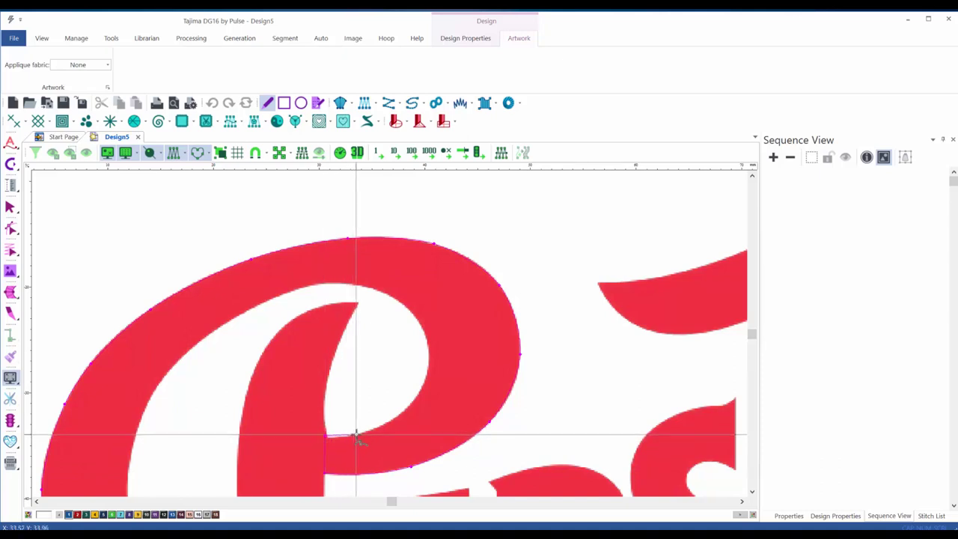
left_click(357, 435)
left_click(410, 405)
left_click(428, 354)
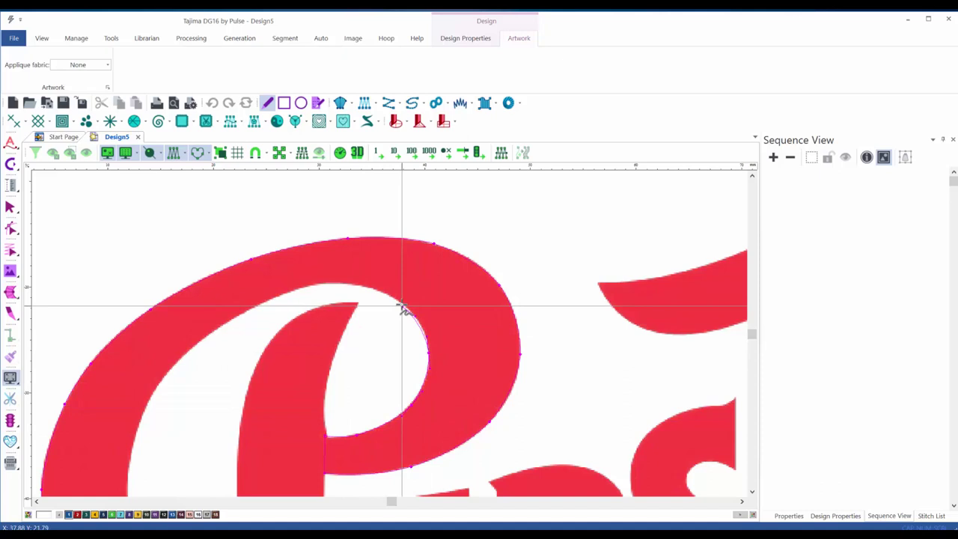
left_click(402, 300)
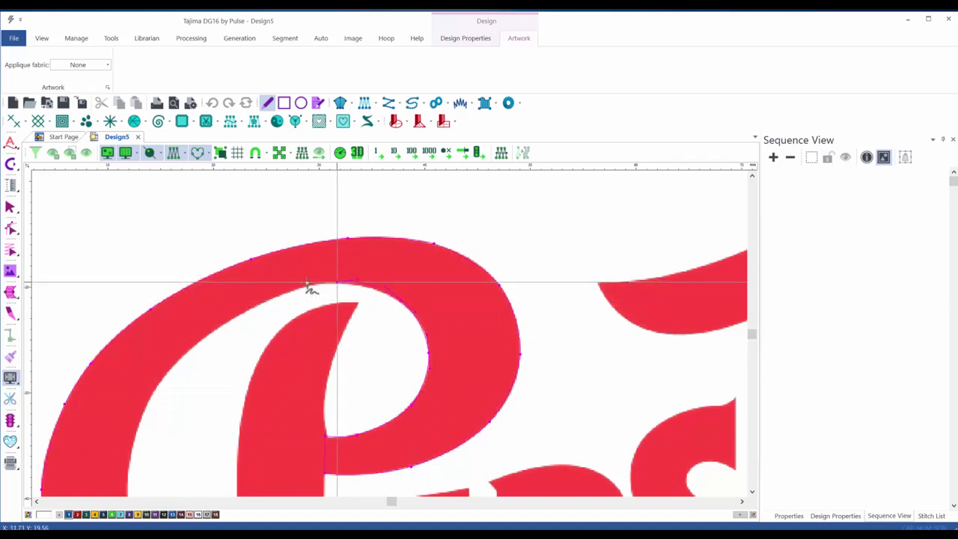
right_click(250, 308)
right_click(210, 336)
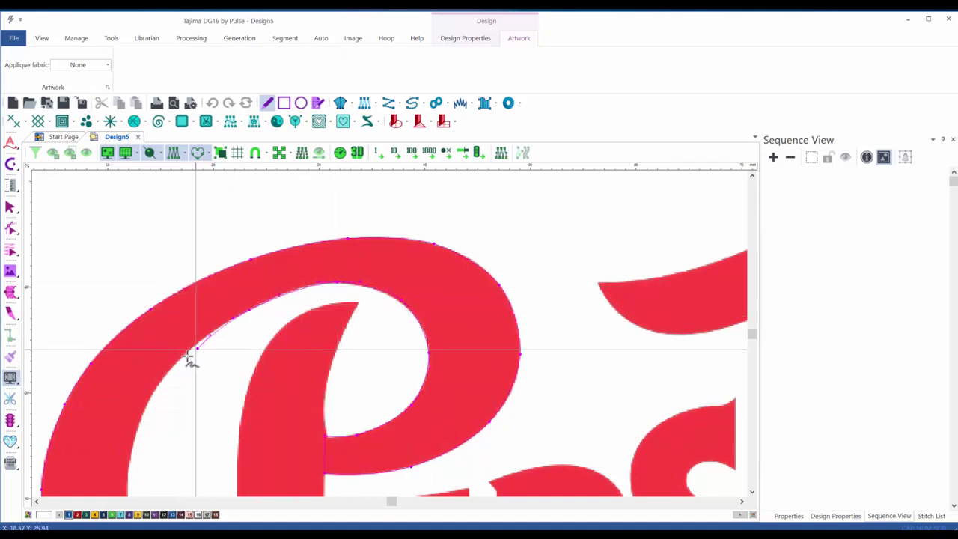
left_click(173, 365)
left_click(138, 429)
Trace the rest of the swash's inner edge to the lower hook tip and close the outline.
key("space")
left_click_drag(196, 419, 224, 278)
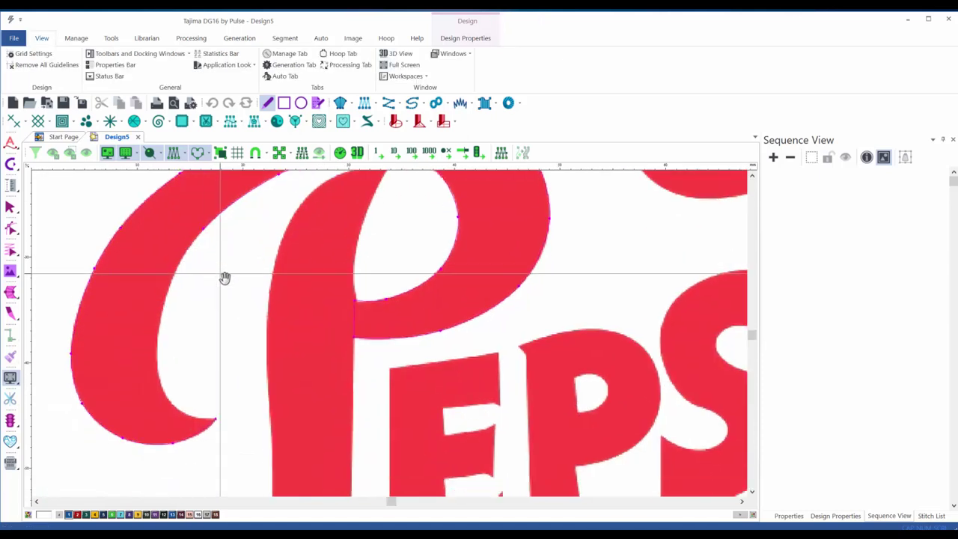
right_click(169, 289)
right_click(156, 356)
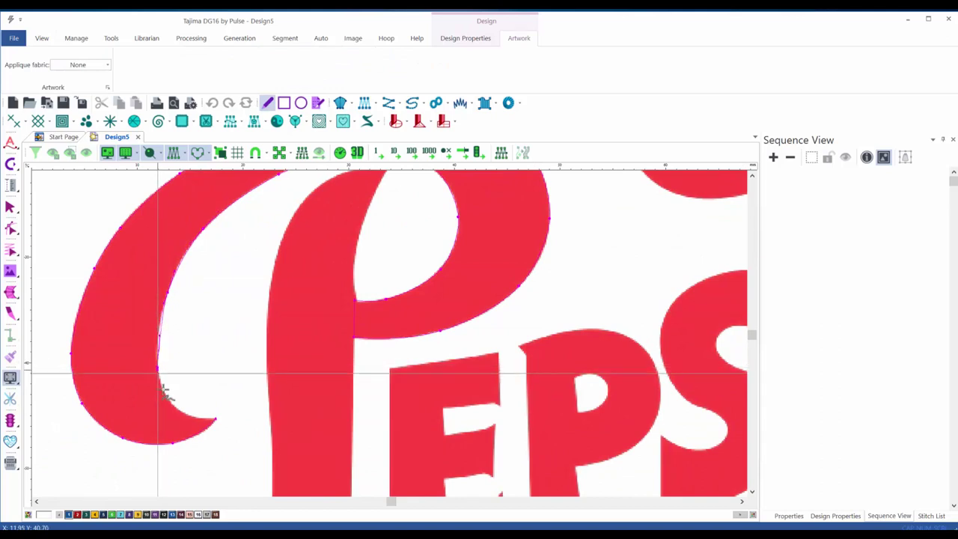
left_click(172, 406)
right_click(200, 418)
key("Return")
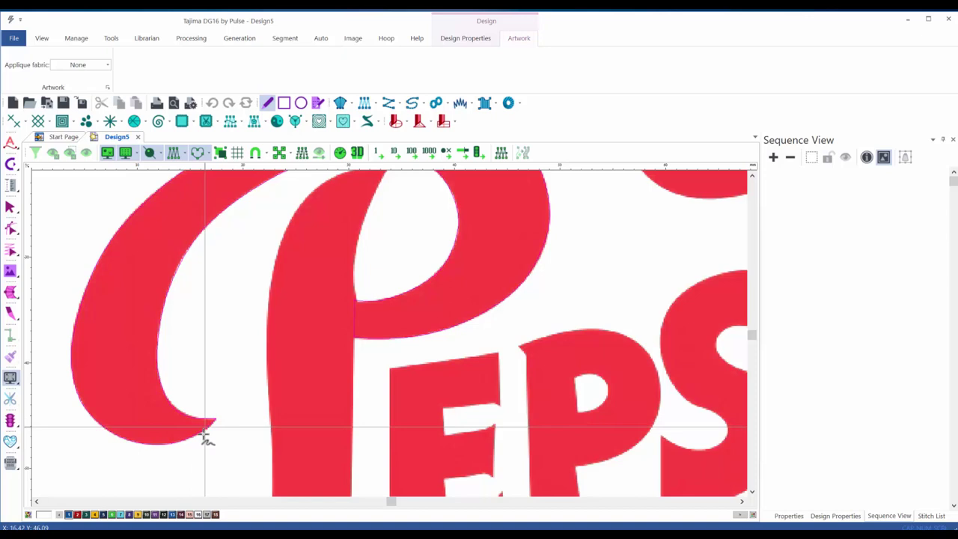
key("Return")
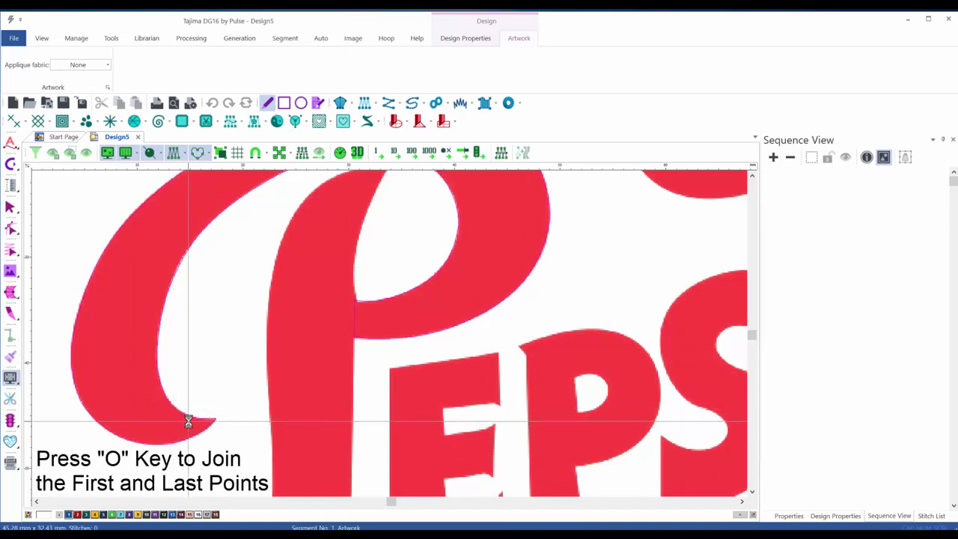
Hide the background image to check the finished swash outline, and show the image again.
key("i")
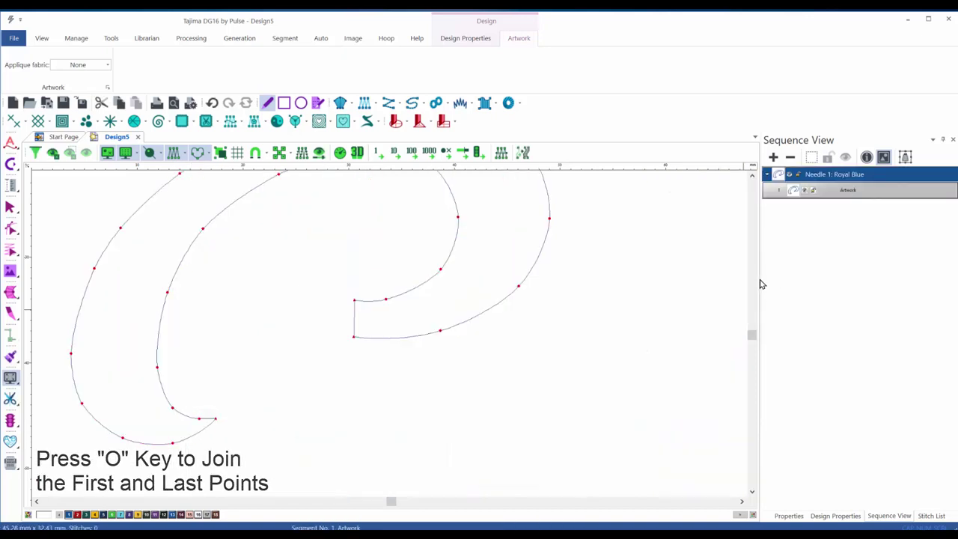
scroll(532, 338, "down", 2)
left_click_drag(508, 285, 503, 338)
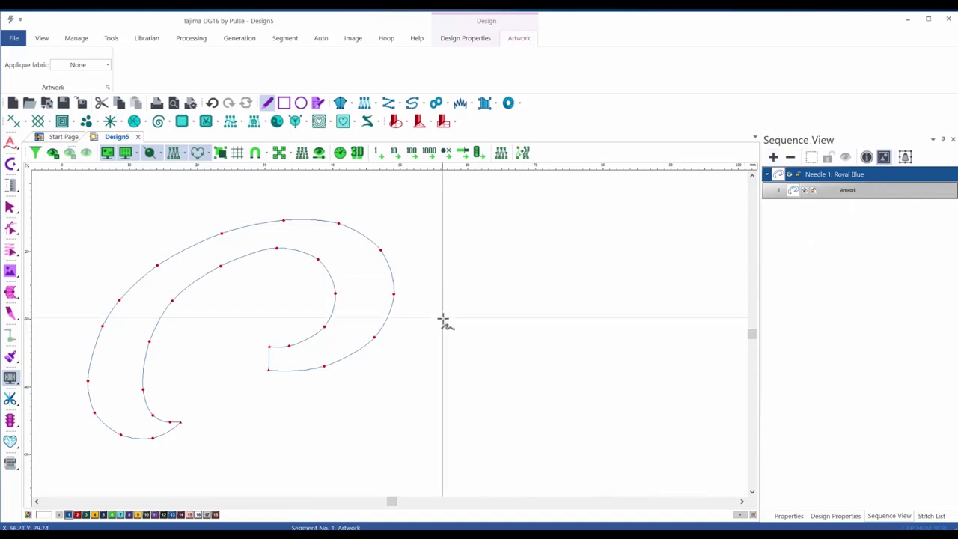
key("F8")
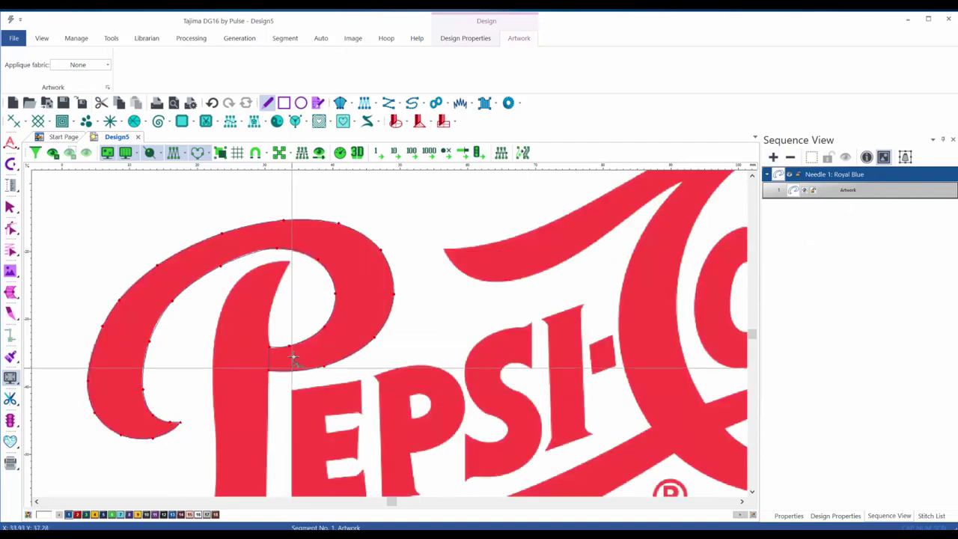
Start a second outline at the top tip of the large P's stem and trace its left edge down into the bottom curve.
left_click(289, 261)
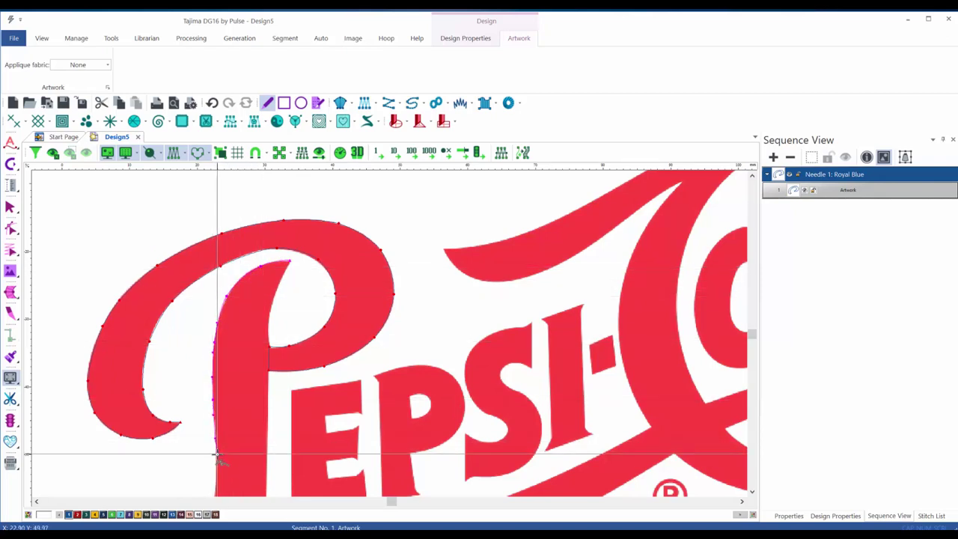
key("p")
left_click_drag(217, 479, 313, 233)
key("Escape")
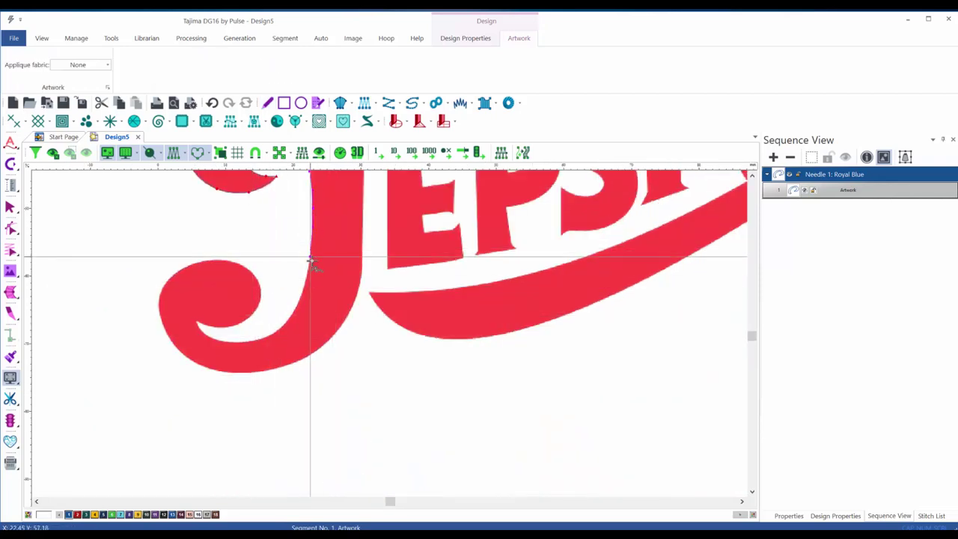
left_click(301, 299)
left_click(287, 322)
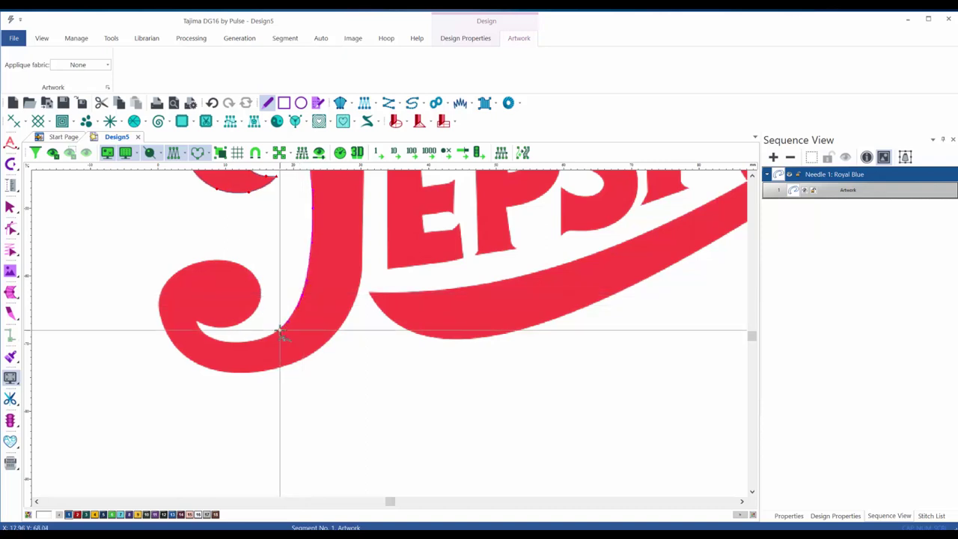
left_click(244, 343)
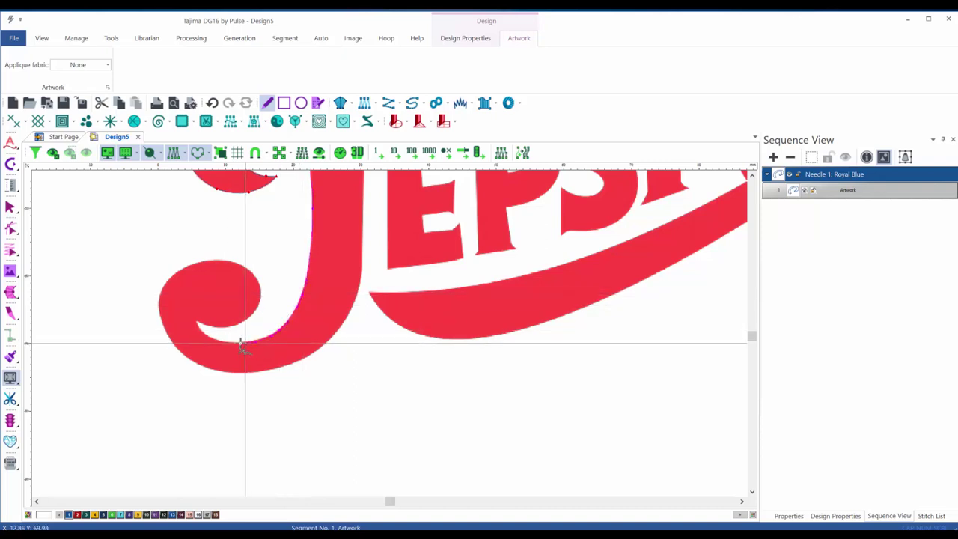
Continue the stem outline around the curl at its foot and along the underside of the bottom curve.
left_click(197, 323)
mouse_move(208, 326)
left_mouse_down()
mouse_move(263, 315)
mouse_move(262, 285)
mouse_move(237, 265)
mouse_move(201, 261)
mouse_move(171, 279)
mouse_move(159, 306)
mouse_move(165, 332)
mouse_move(199, 369)
mouse_move(267, 371)
left_mouse_up()
left_click(263, 372)
left_click(316, 350)
Place three stray outline points beyond the stem's bottom curve and delete them.
key("BackSpace")
left_click(362, 337)
left_click(457, 444)
left_click(539, 388)
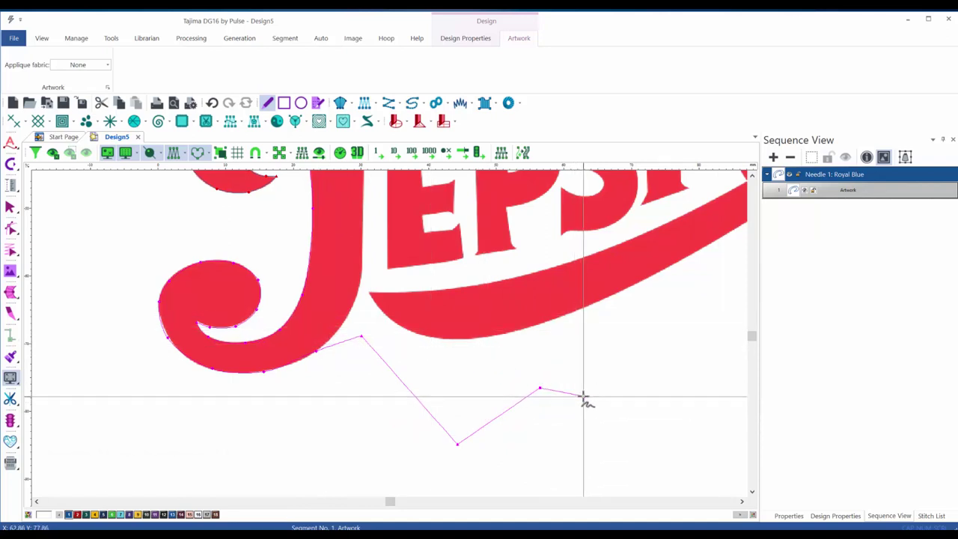
key("BackSpace")
key("BackSpace")
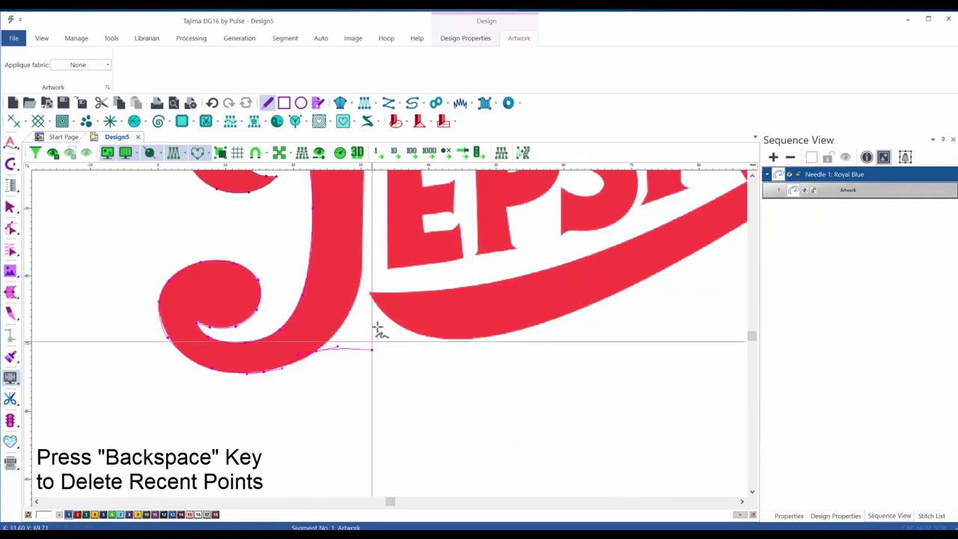
Trace the stem's right edge up to its top tip and join the first and last points of the outline.
left_click_drag(364, 292, 291, 403)
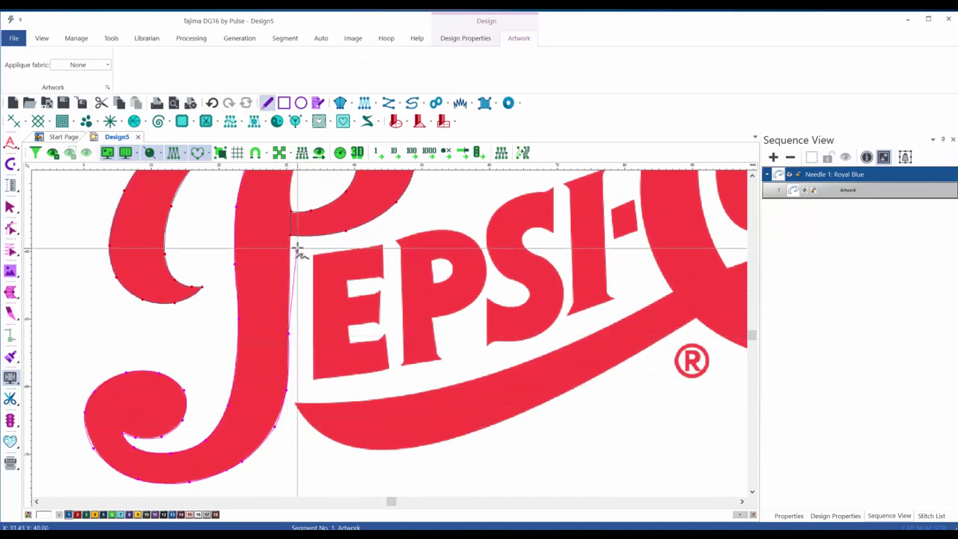
left_click(291, 206)
left_click_drag(292, 199, 230, 341)
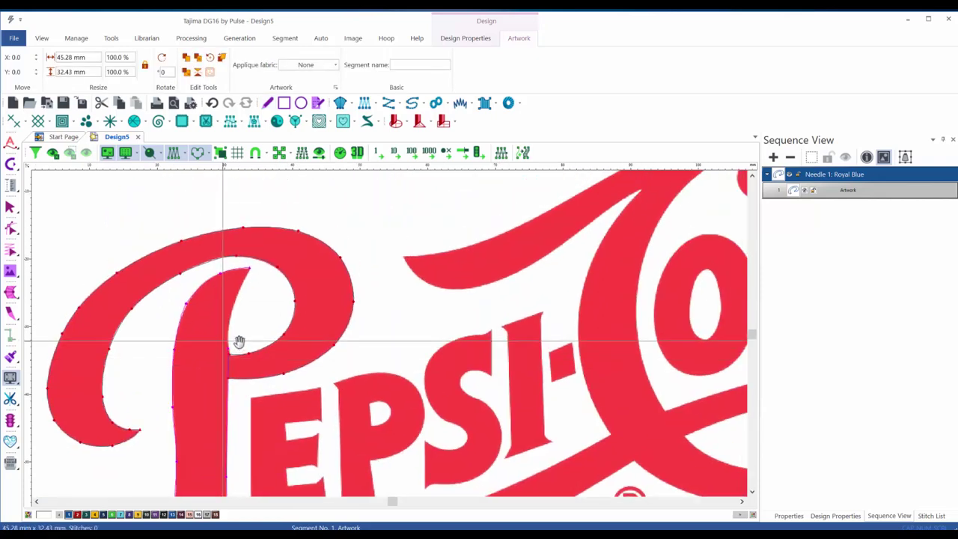
left_click(234, 305)
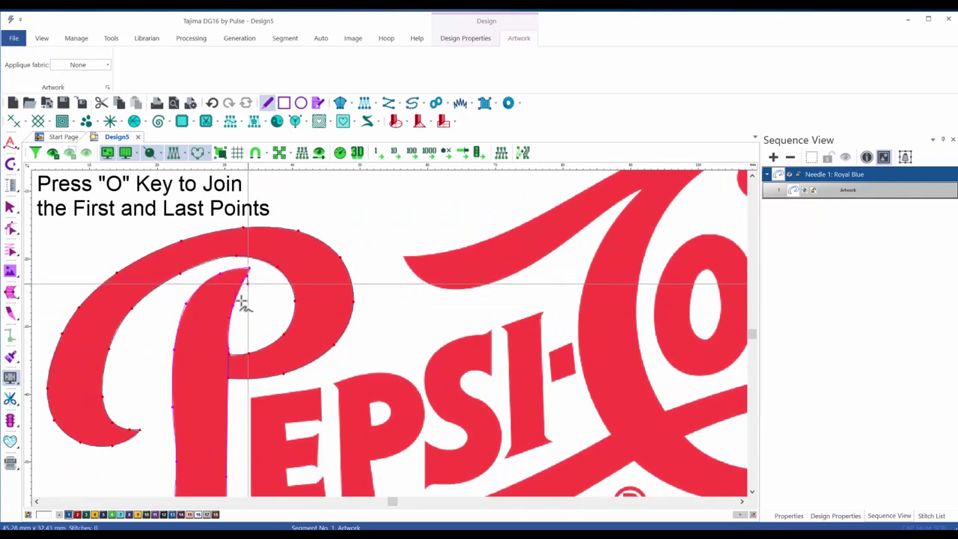
key("o")
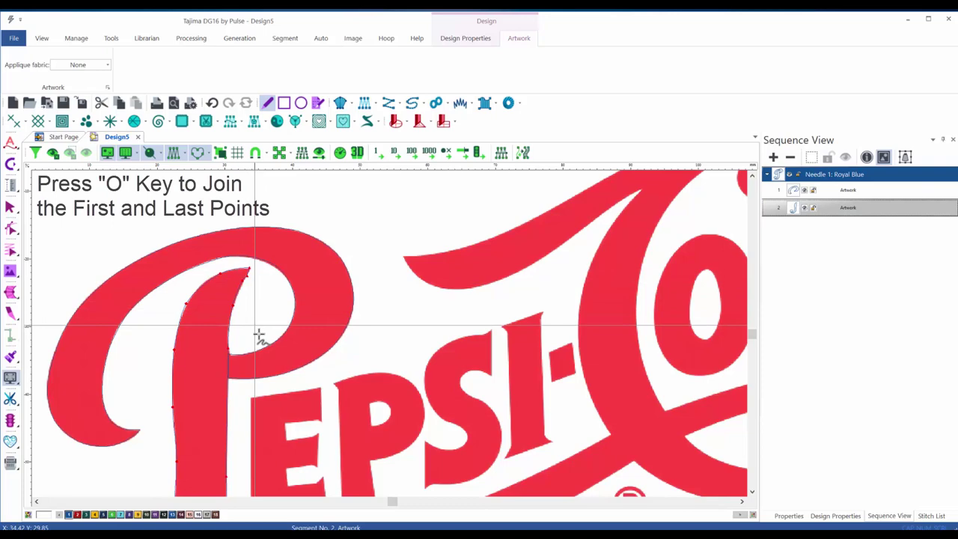
Start an outline at the lower tip of the small E's top arm and trace its top, left and bottom edges to the lower-right corner.
key("i")
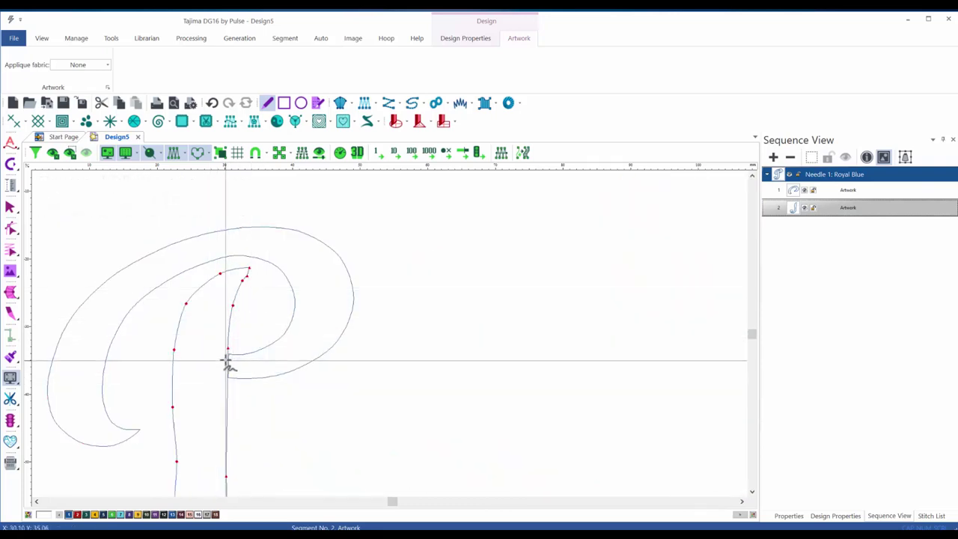
key("ctrl+i")
left_click_drag(293, 377, 294, 236)
scroll(267, 300, "up", 2)
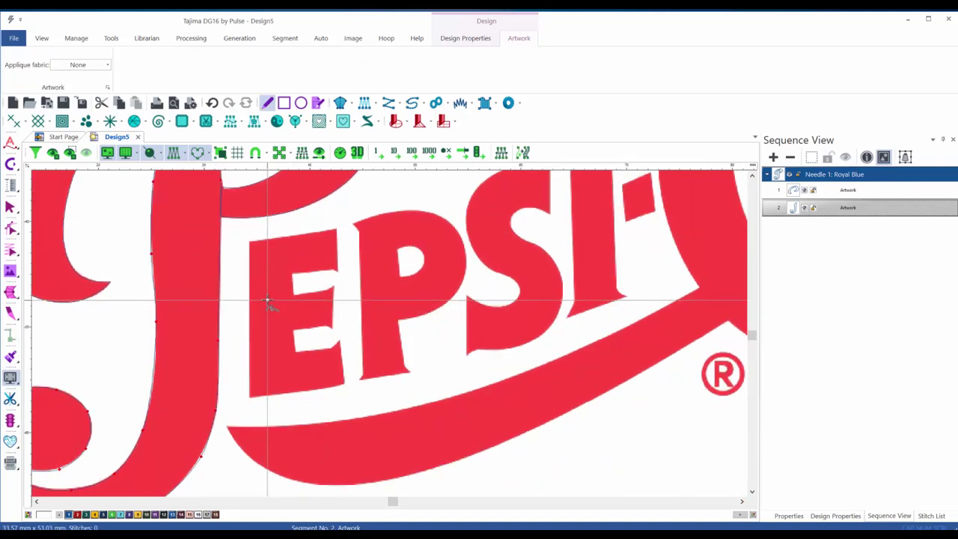
scroll(267, 303, "up", 1)
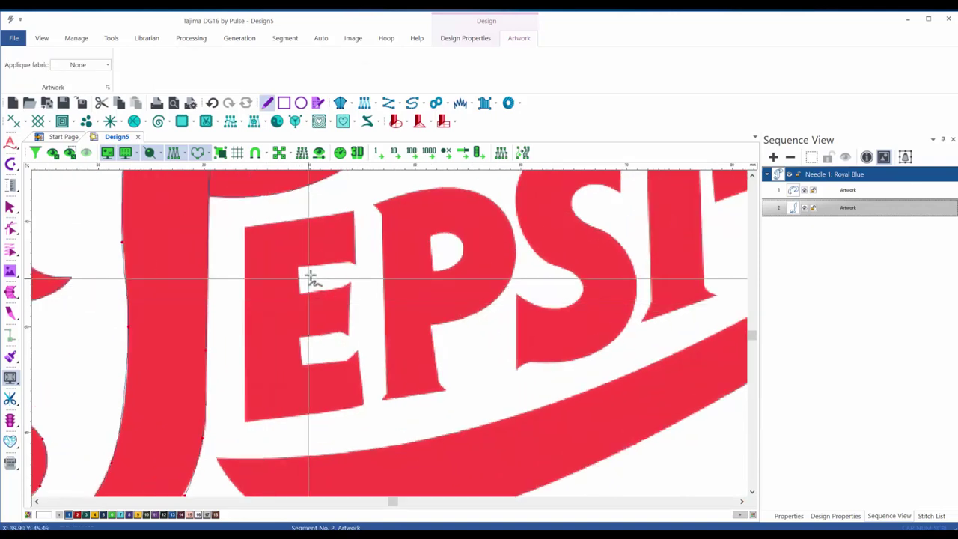
left_click(356, 266)
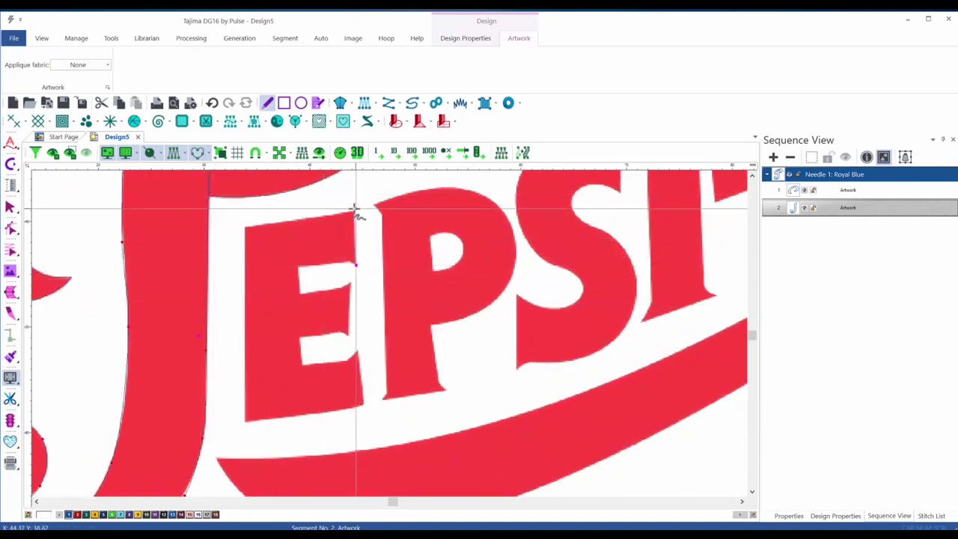
left_click(352, 211)
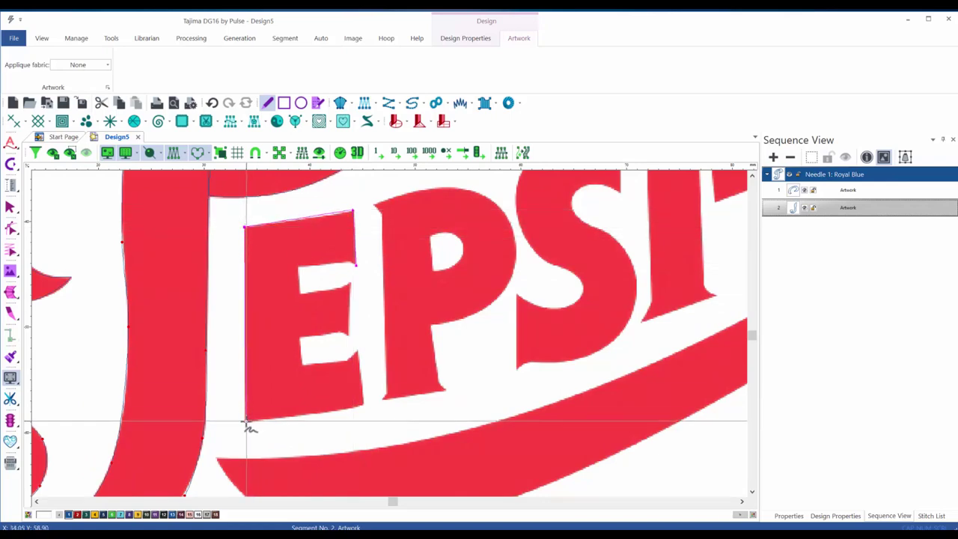
left_click(352, 409)
left_click(363, 406)
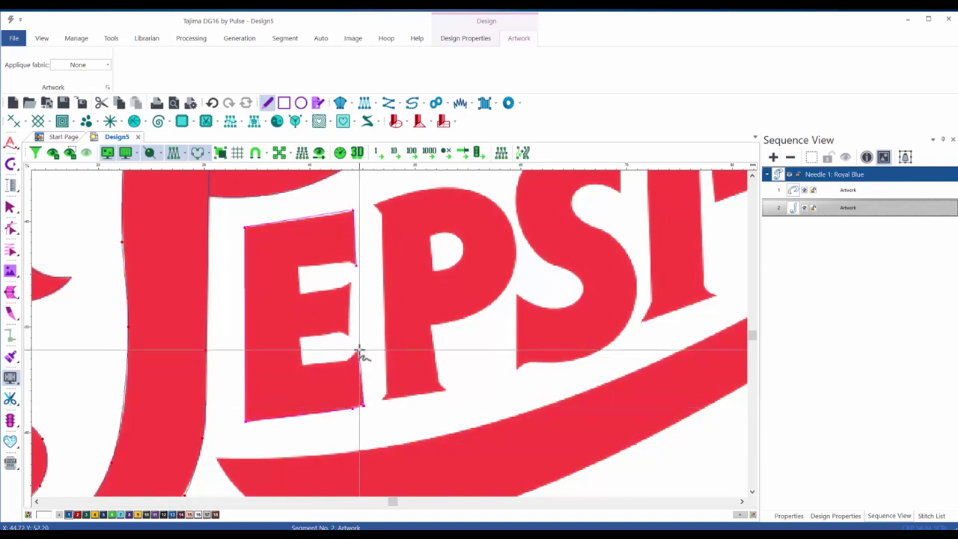
Trace the end of the E's bottom arm and the inner edges straight past the middle arm, then close and finish the outline.
left_click(358, 350)
left_click(347, 361)
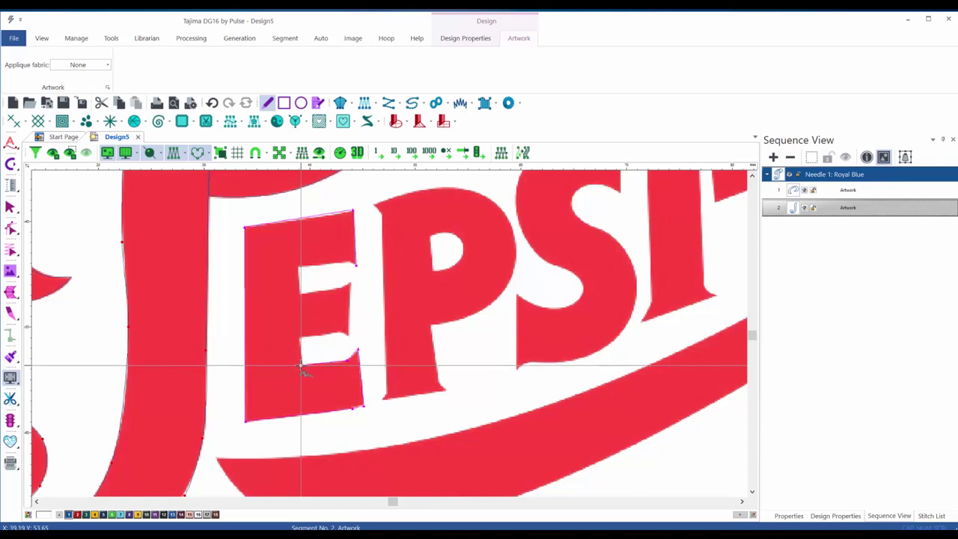
left_click(298, 268)
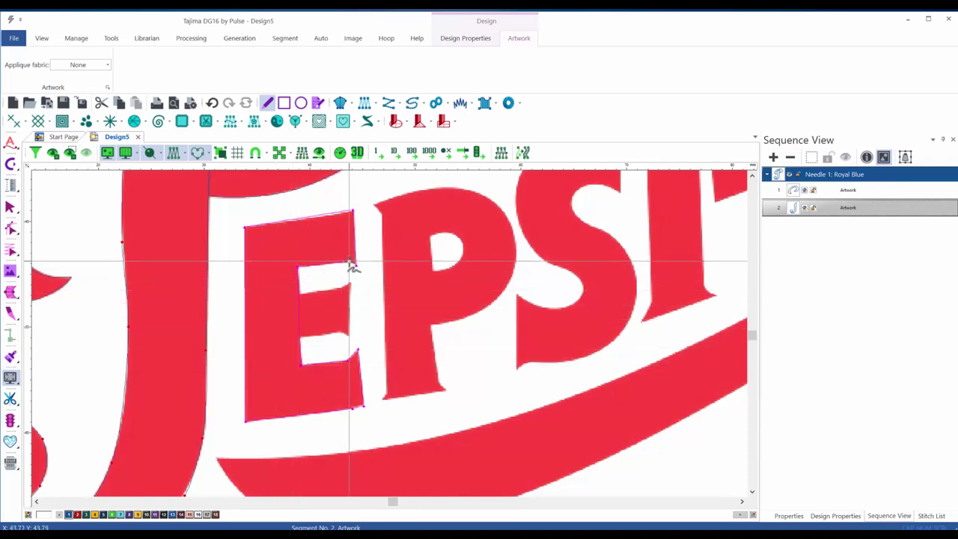
left_click(349, 262)
right_click(359, 269)
key("Return")
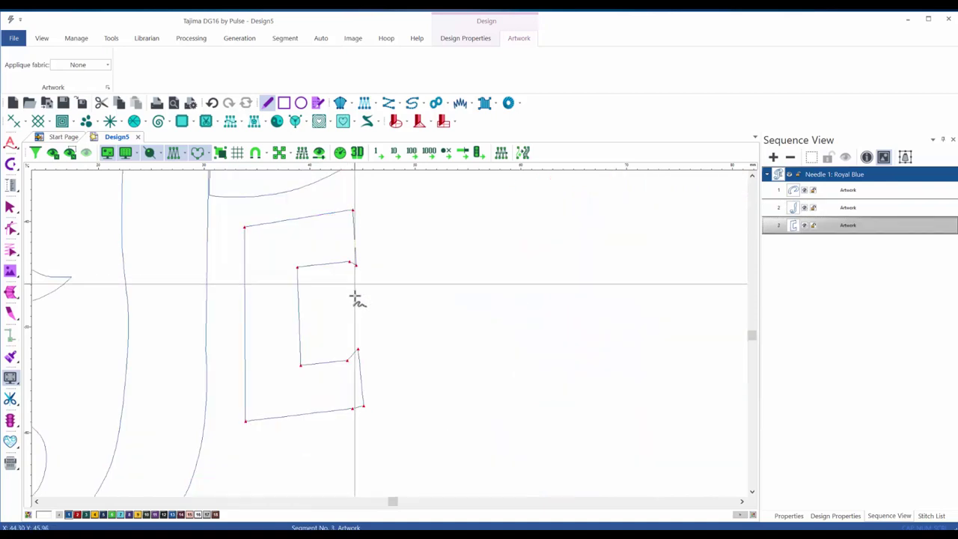
Trace the E's middle arm as a separate closed outline.
left_click(297, 293)
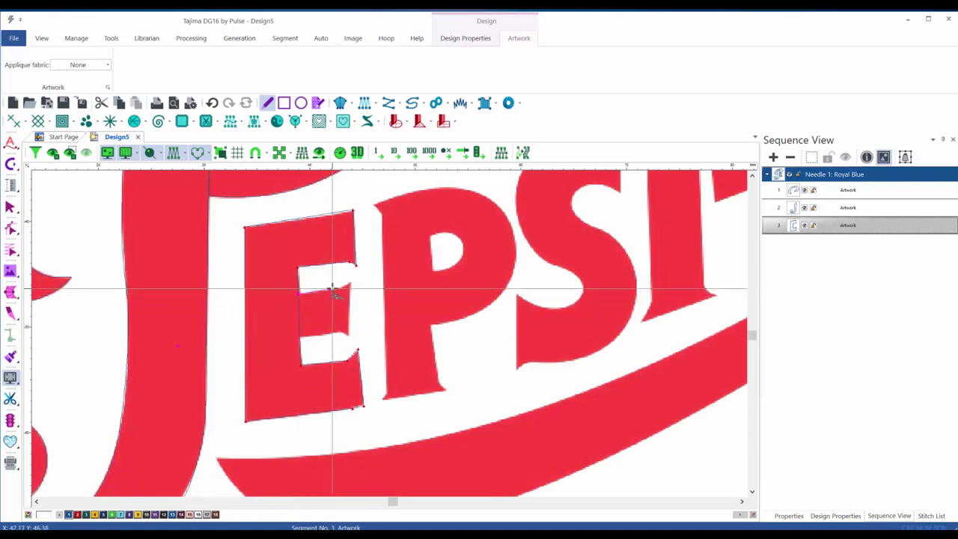
left_click(351, 284)
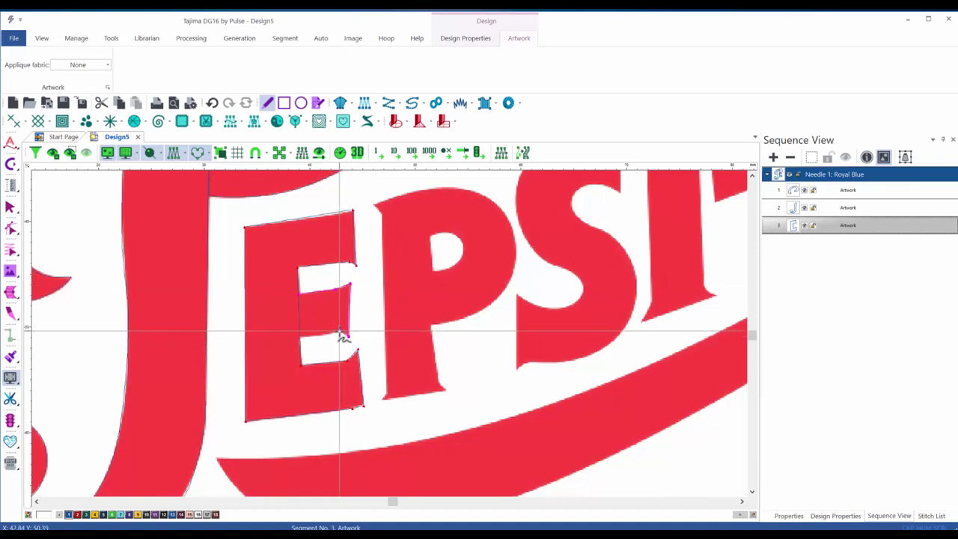
left_click(348, 334)
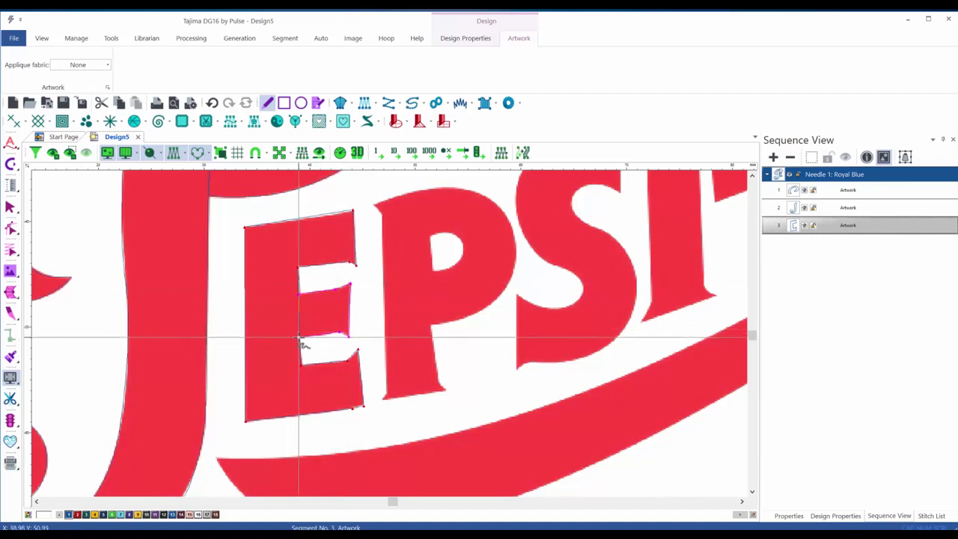
left_click(300, 335)
key("Return")
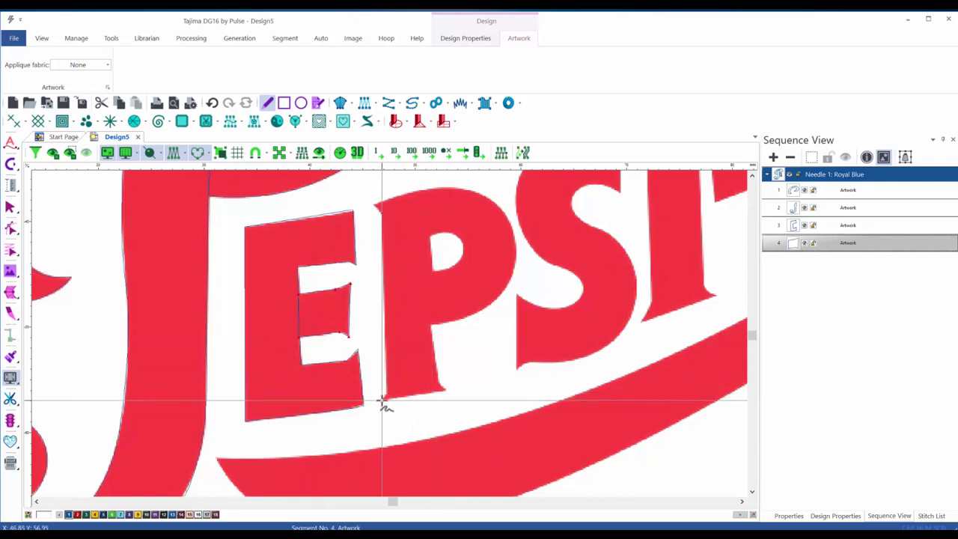
Start an outline at the lower-left foot of the small P and trace its left edge, top and the outer curve of its bowl.
left_click(382, 396)
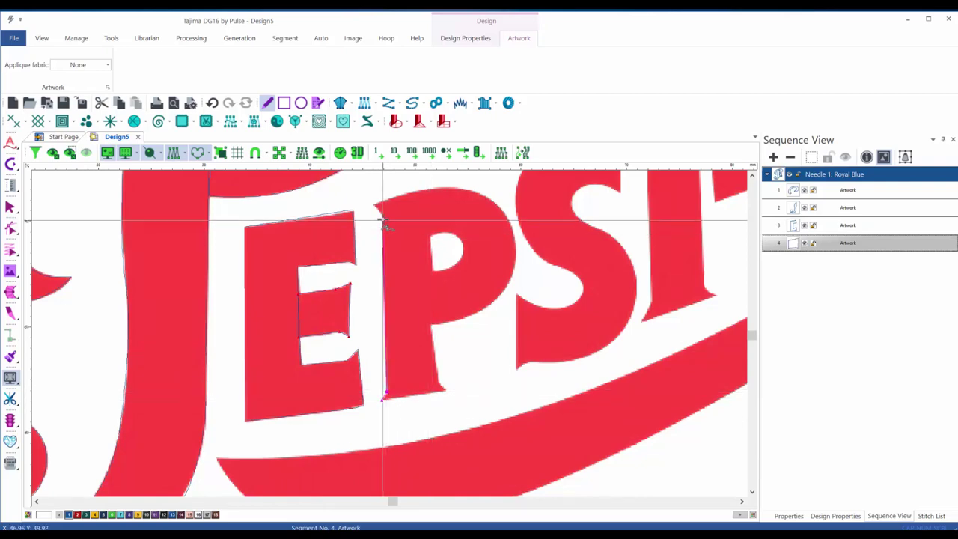
left_click(374, 205)
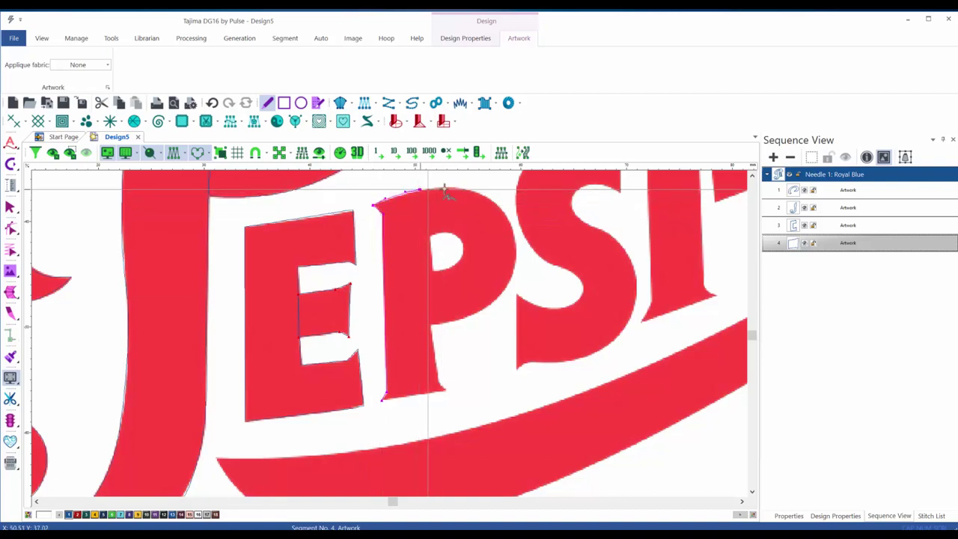
left_click(462, 188)
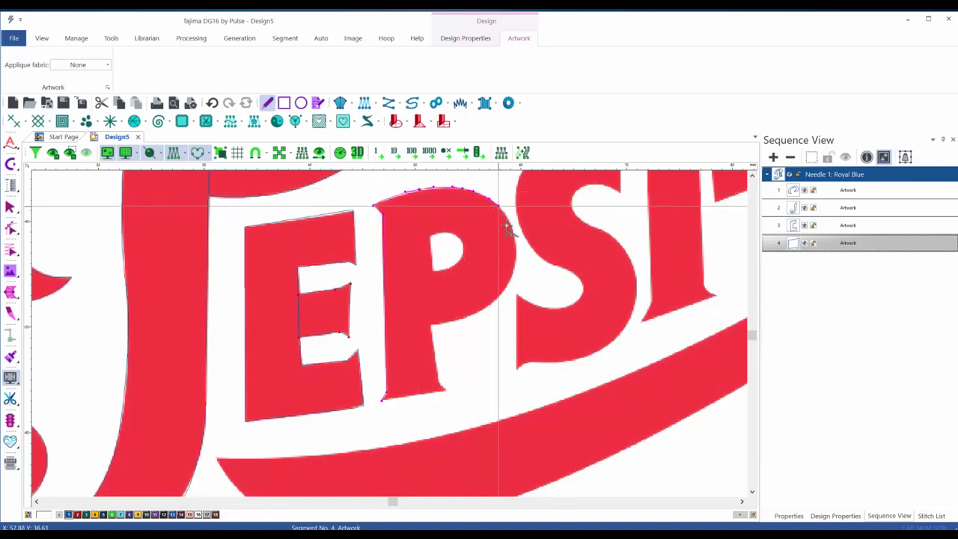
left_click(512, 279)
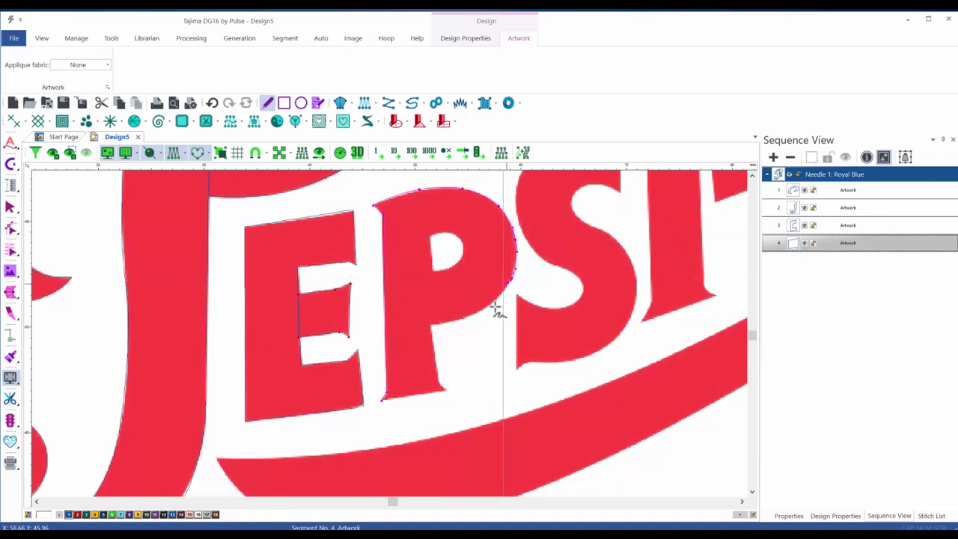
left_click(479, 313)
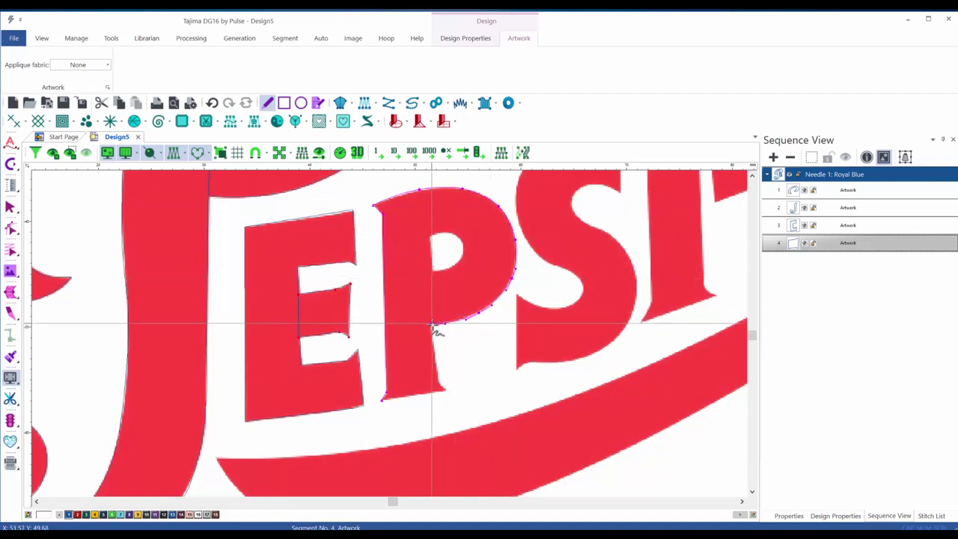
Trace around the small P's inner opening and down the stem's right edge to the foot, then finish the closed outline.
left_click(431, 272)
left_click(452, 267)
left_click(464, 255)
left_click(460, 239)
left_click(450, 233)
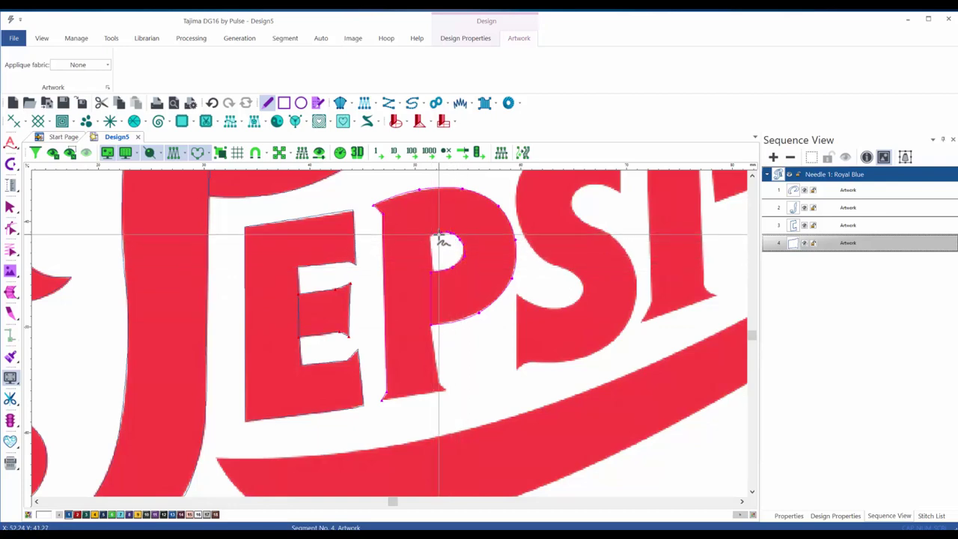
left_click(433, 237)
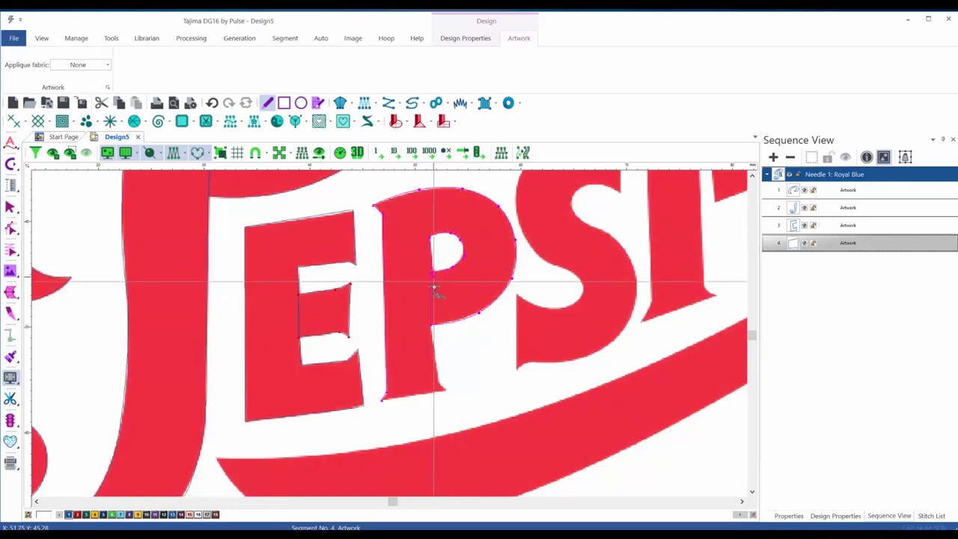
left_click(432, 330)
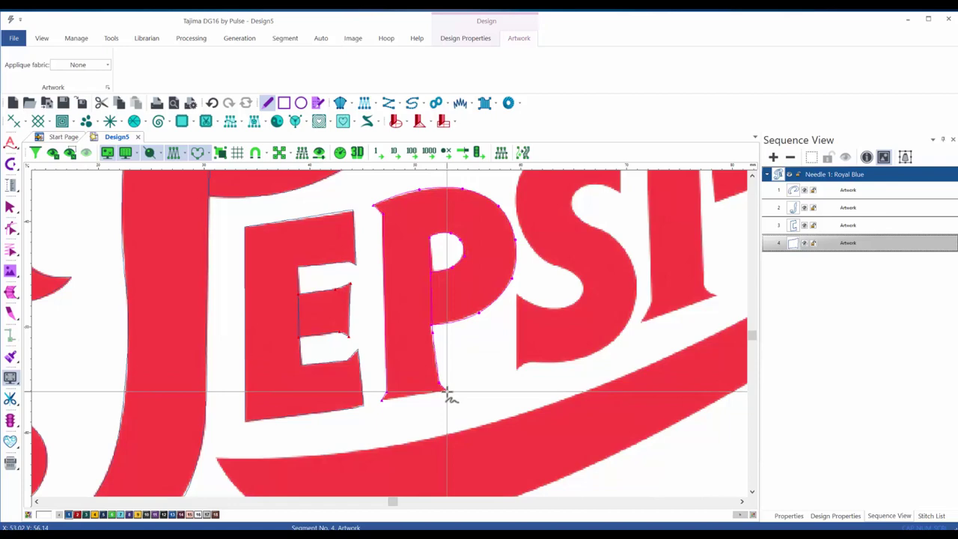
key("Return")
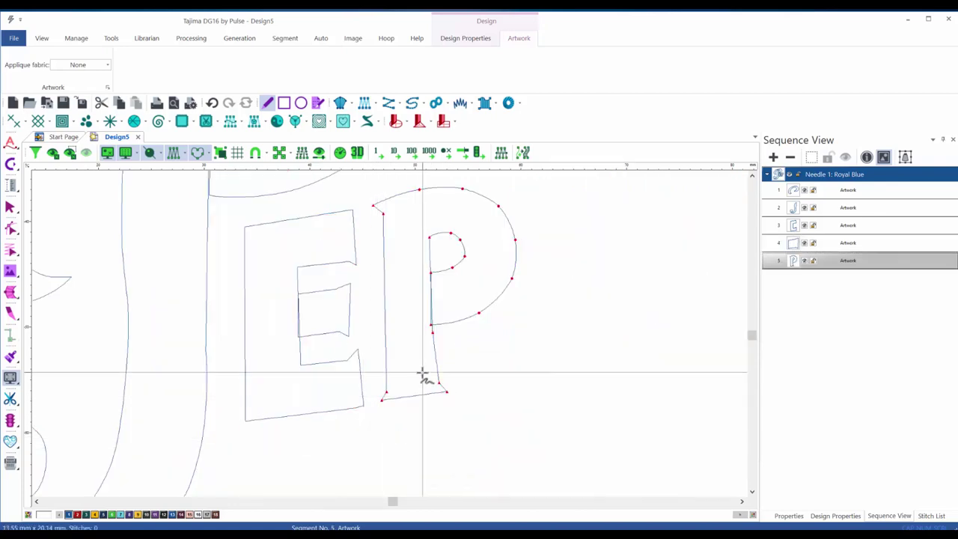
Start an outline at the S's lower-left tip and trace its lower inner curve and outer left curve up to the upper-right tip.
left_click_drag(604, 266, 463, 355)
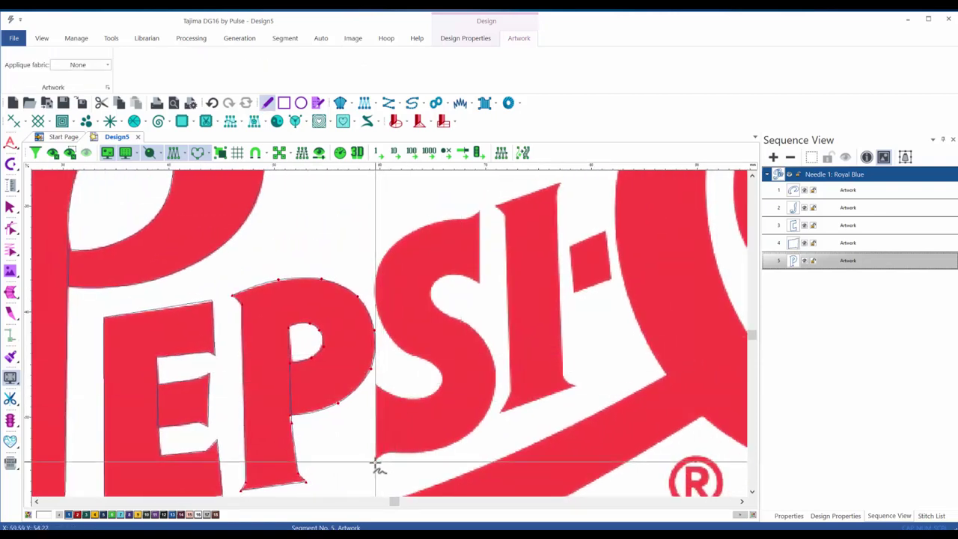
left_click(376, 388)
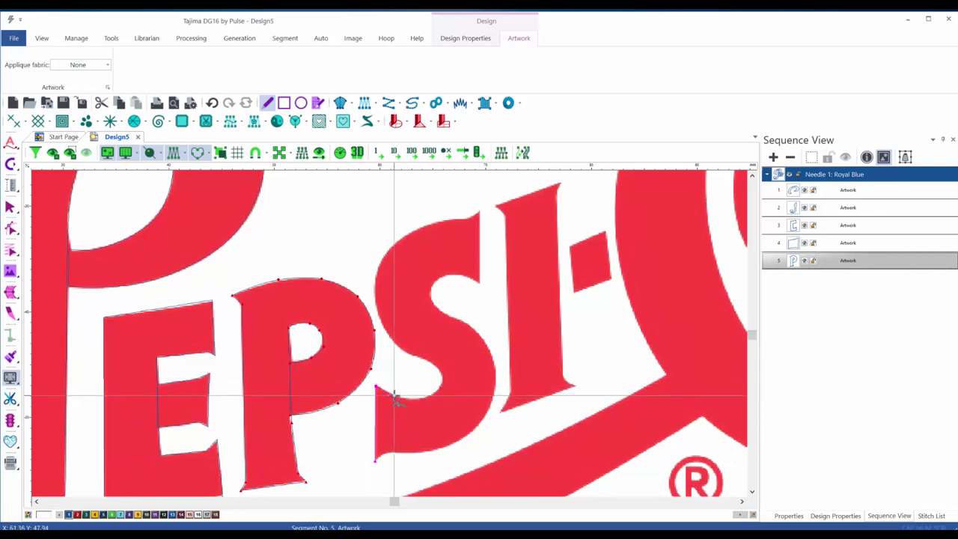
left_click(420, 400)
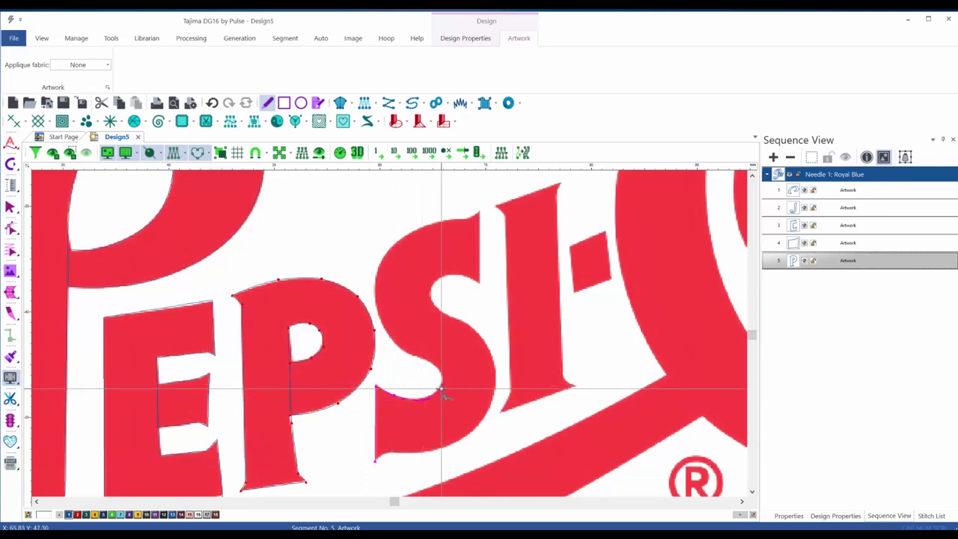
right_click(439, 375)
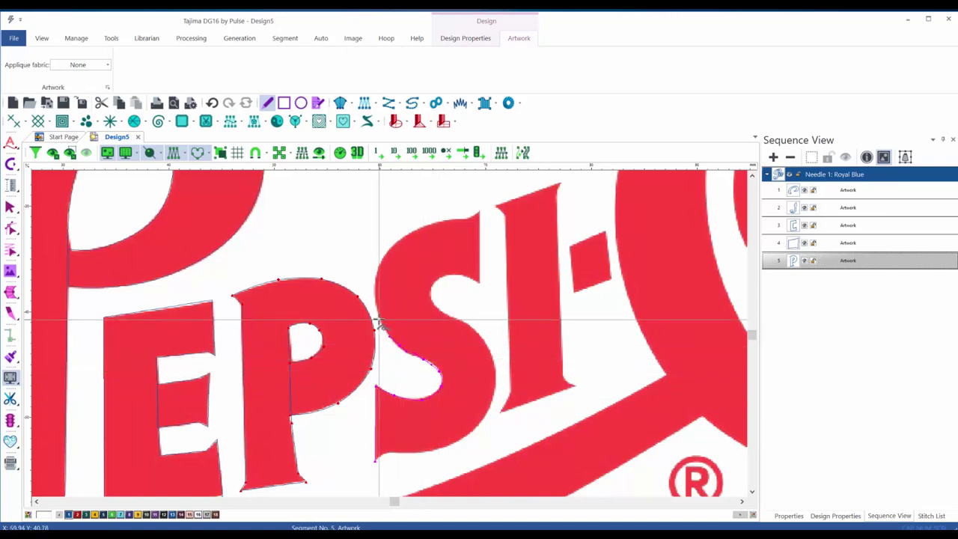
left_click(375, 281)
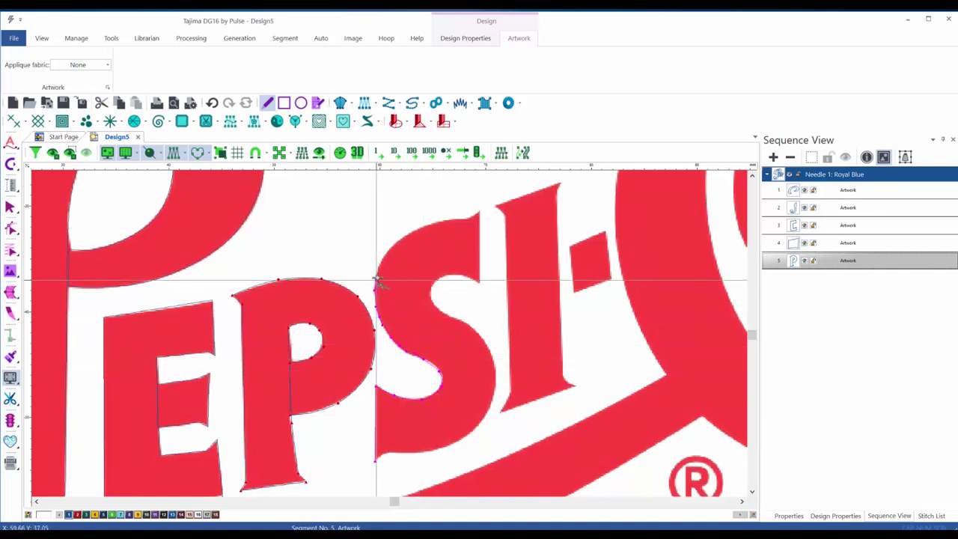
right_click(396, 240)
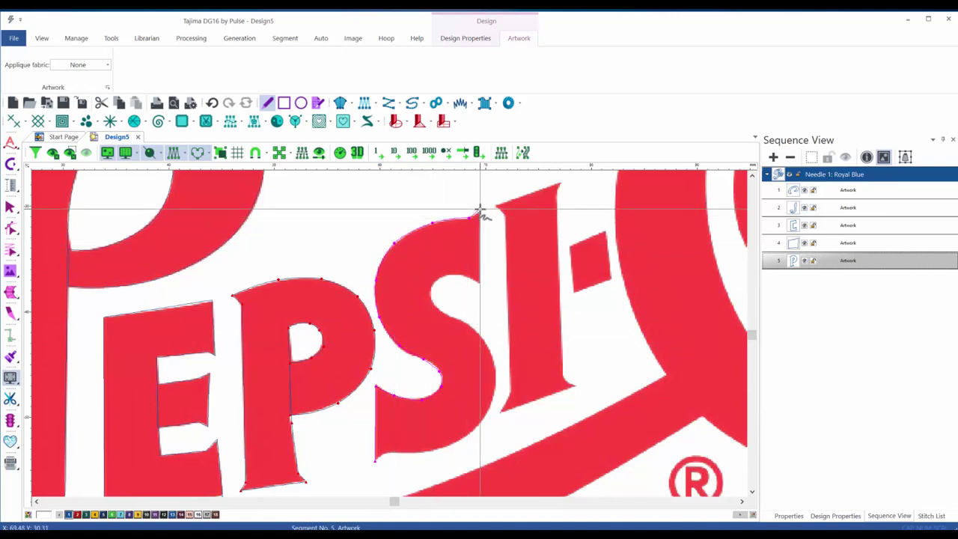
left_click(480, 213)
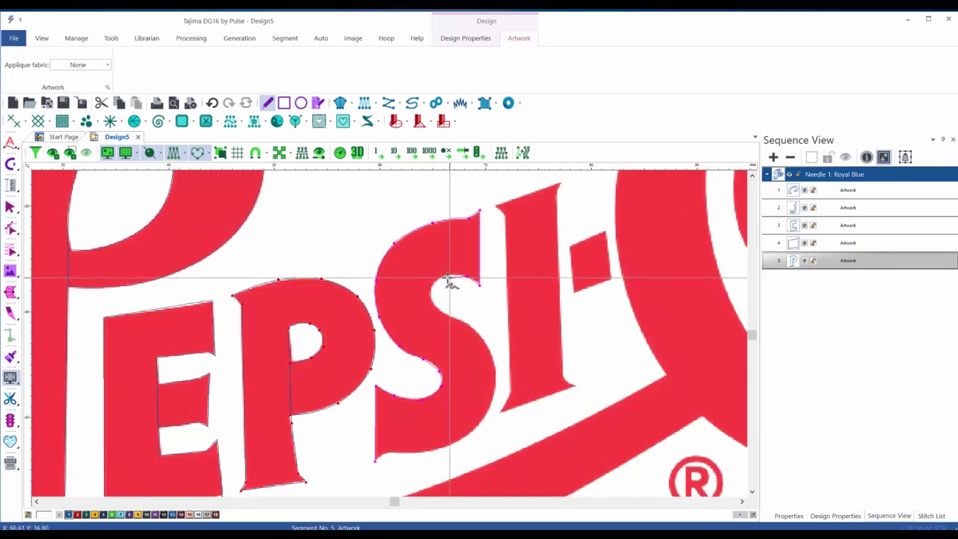
Trace the S's upper inner curve and lower right curve back to the lower-left tip, then close and finish the outline.
left_click(443, 278)
left_click(430, 293)
left_click(436, 306)
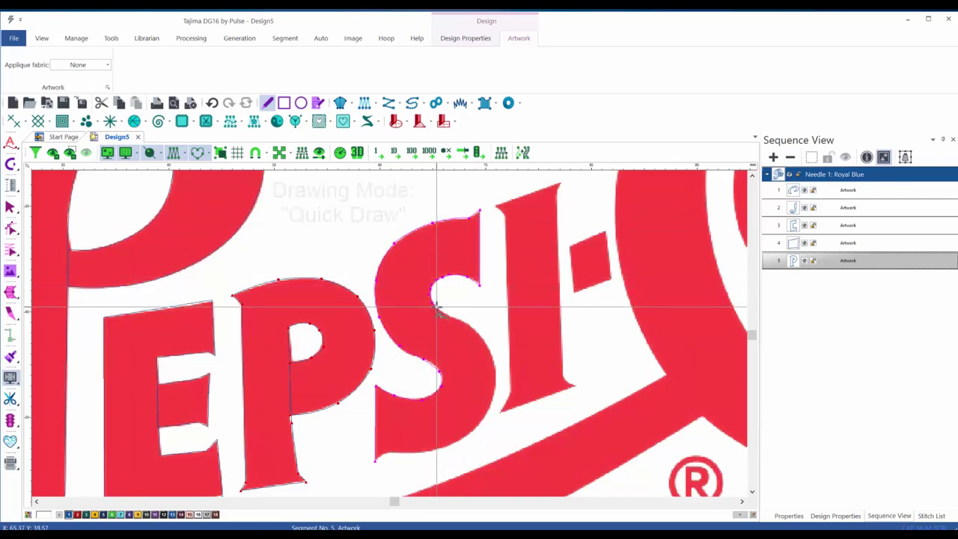
mouse_move(463, 322)
left_mouse_down()
mouse_move(488, 343)
mouse_move(495, 397)
mouse_move(463, 441)
mouse_move(403, 453)
left_mouse_up()
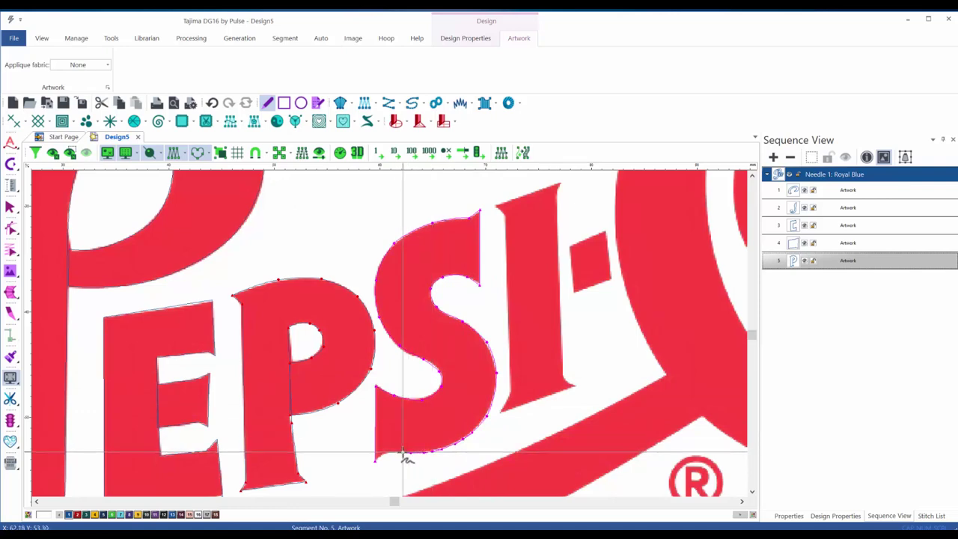
left_click(383, 453)
left_click(375, 460)
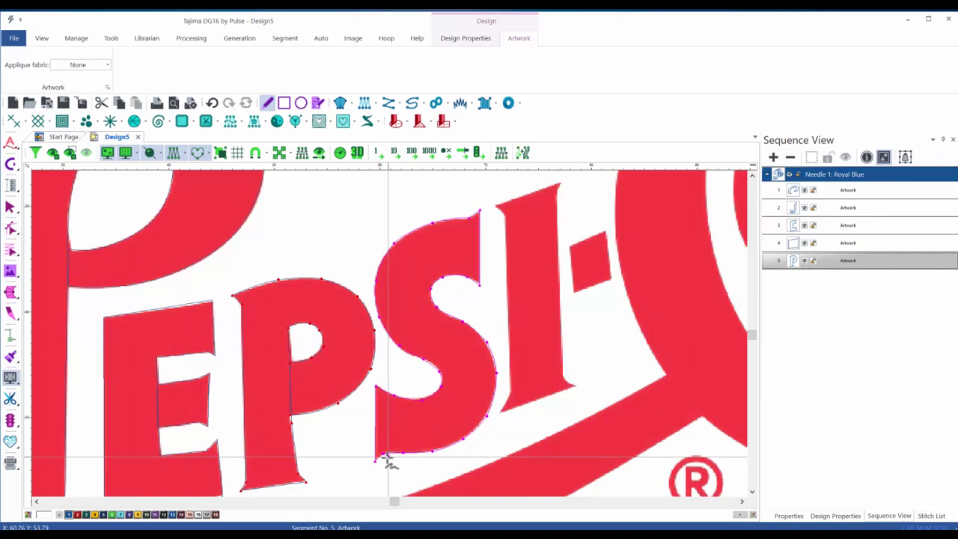
right_click(379, 460)
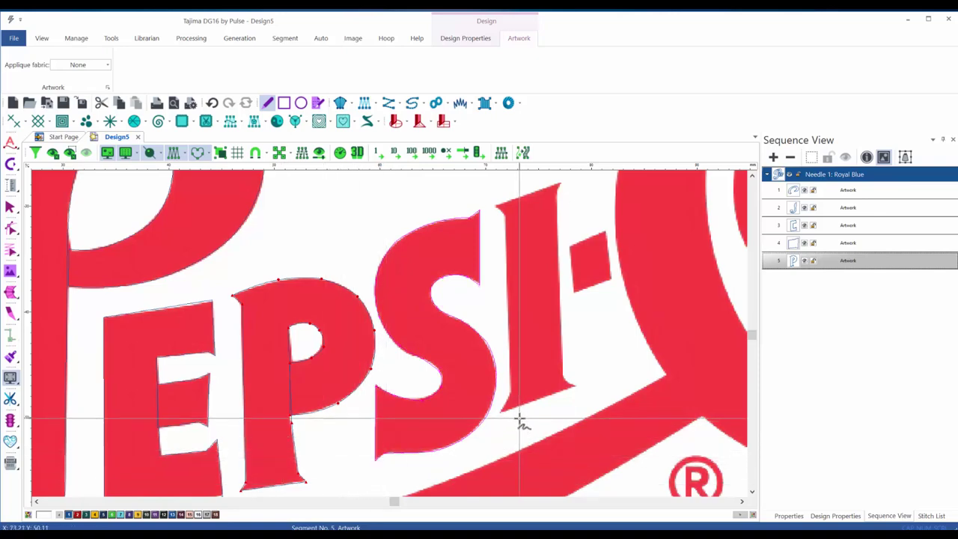
key("Return")
Trace the letter I as a closed outline, from its upper-left tip around the right side and foot and back up the left edge.
left_click_drag(588, 327, 419, 341)
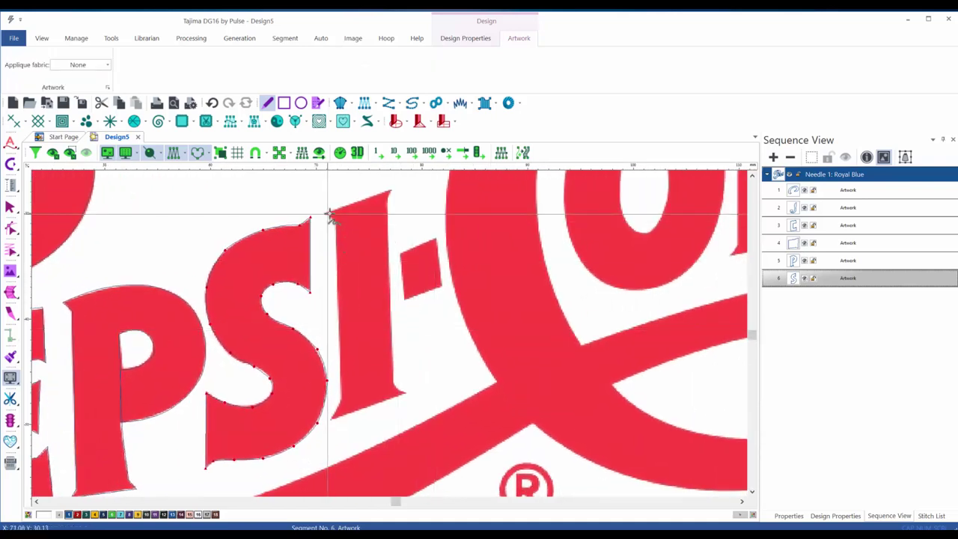
left_click(390, 193)
left_click(388, 202)
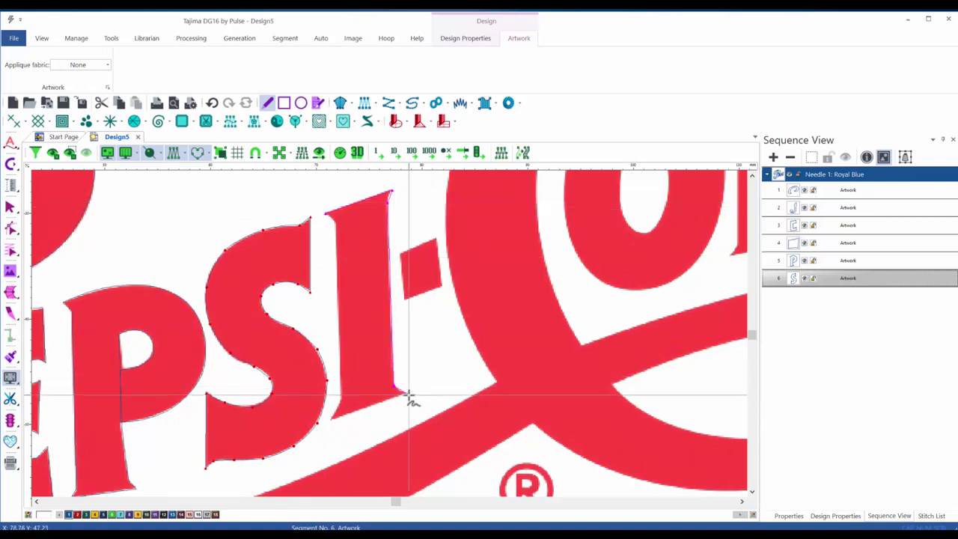
left_click(405, 393)
left_click(330, 419)
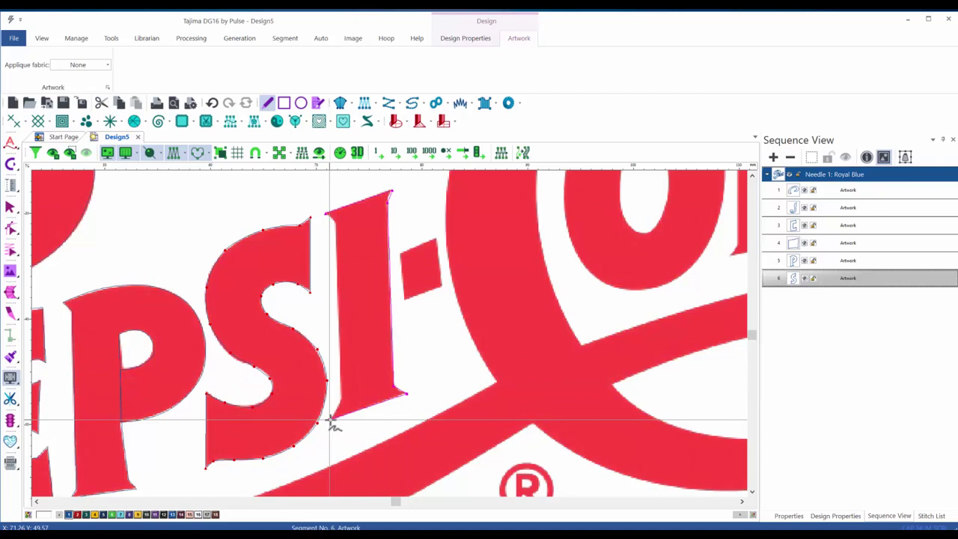
left_click(339, 402)
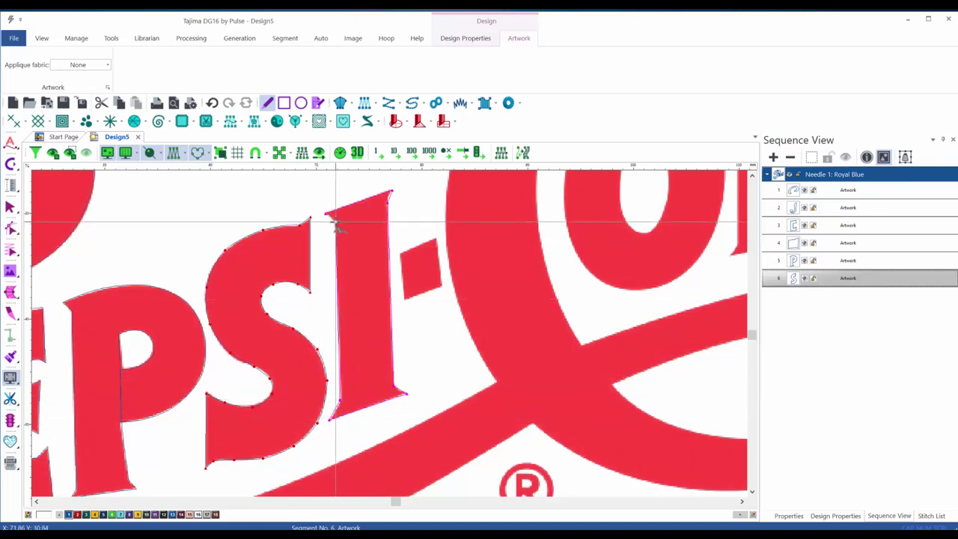
key("Return")
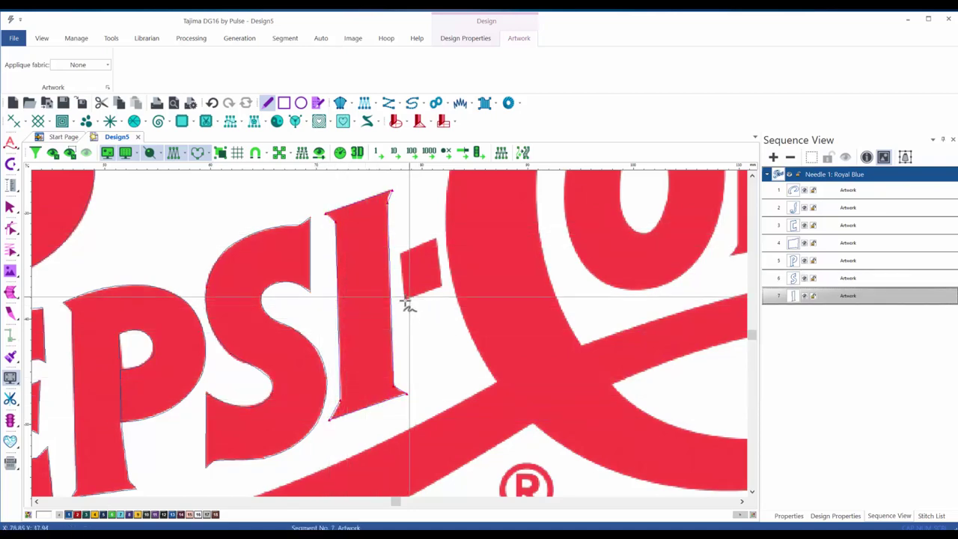
Trace the four corners of the hyphen after the I and finish it as a closed outline.
left_click(405, 300)
left_click(440, 287)
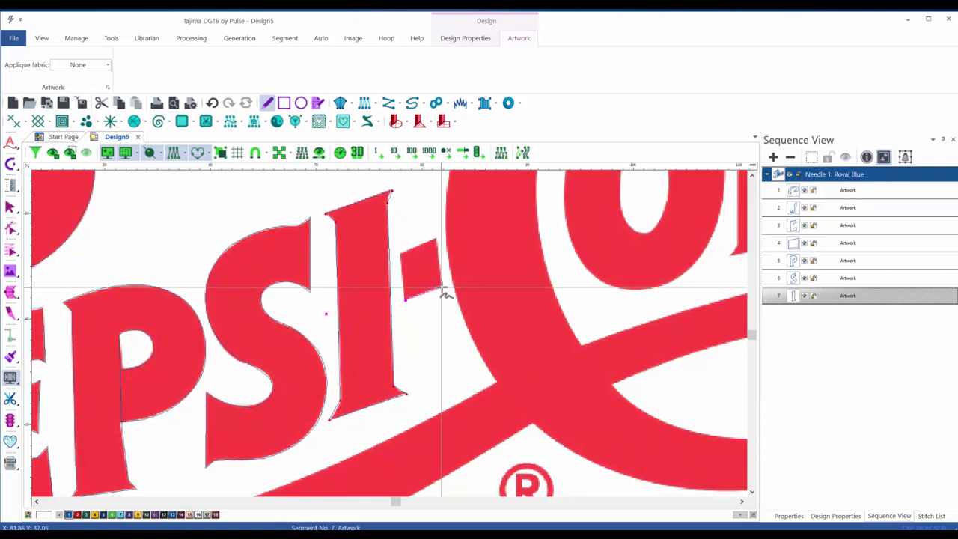
left_click(437, 240)
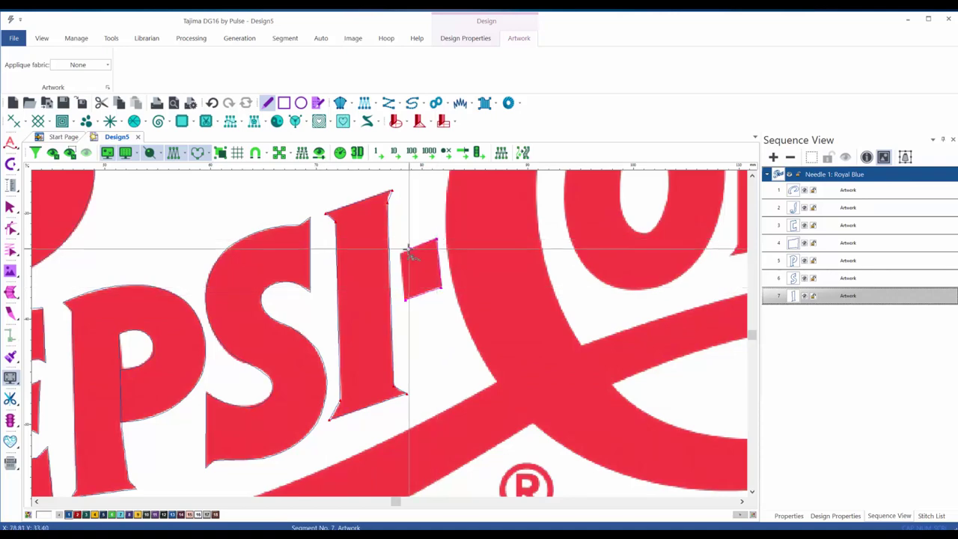
left_click(400, 255)
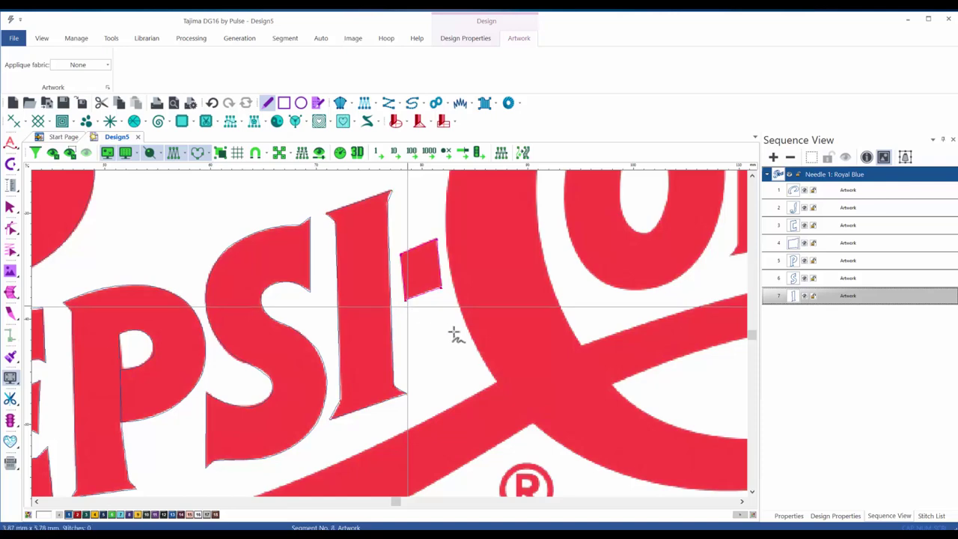
key("Return")
Start an outline at the left tip of the C's upper swash and trace its upper edge rightward.
scroll(442, 332, "down", 2)
mouse_move(577, 265)
left_mouse_down()
mouse_move(392, 350)
mouse_move(571, 378)
left_mouse_up()
left_click_drag(591, 282, 586, 336)
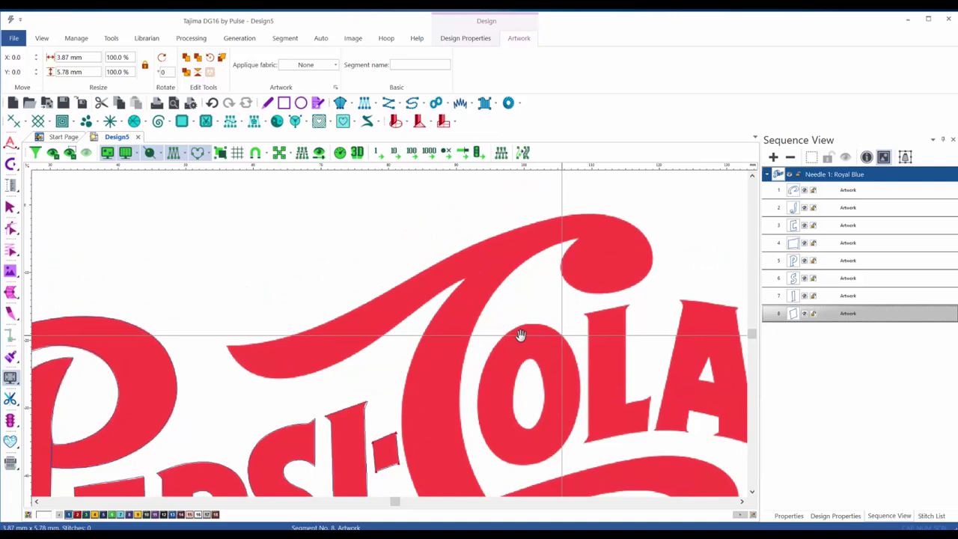
left_click_drag(520, 335, 522, 328)
left_click(267, 103)
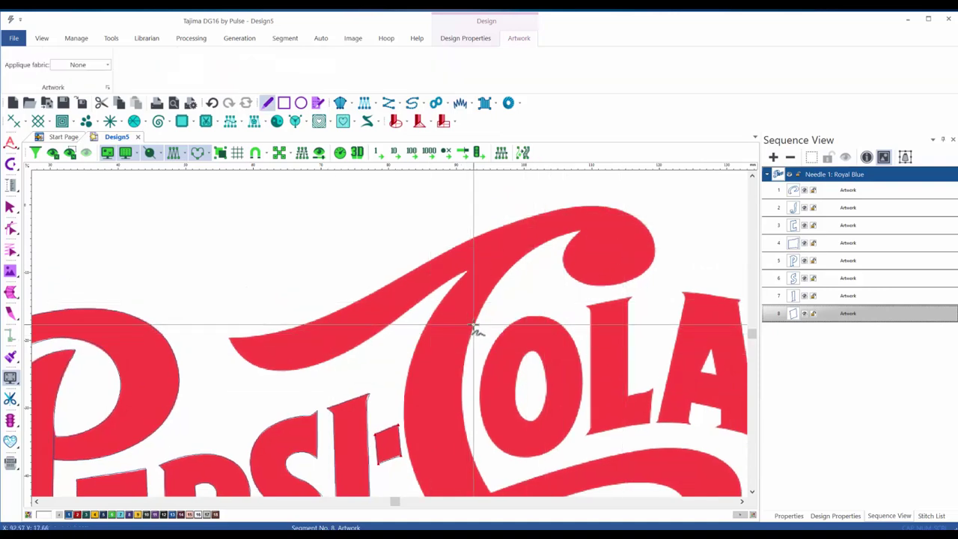
scroll(473, 327, "down", 2)
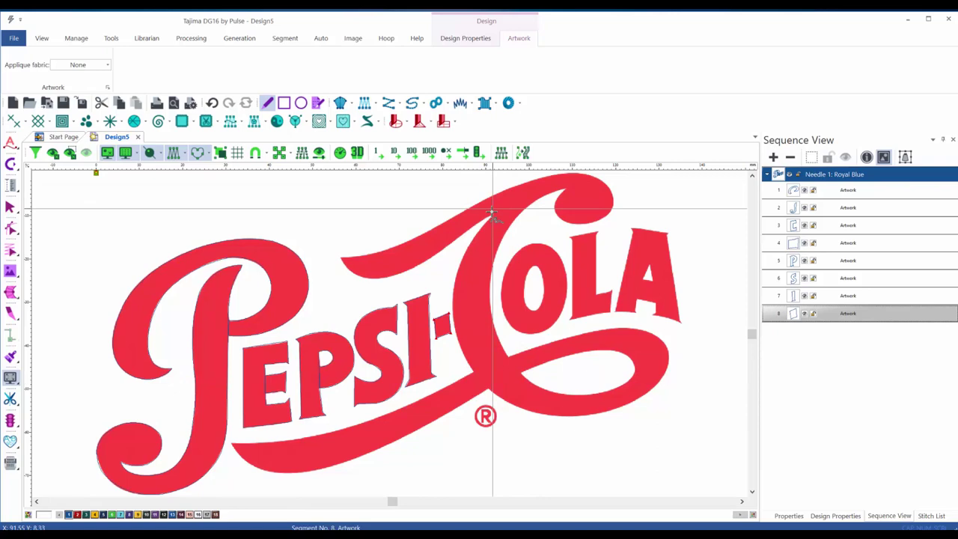
left_click(342, 259)
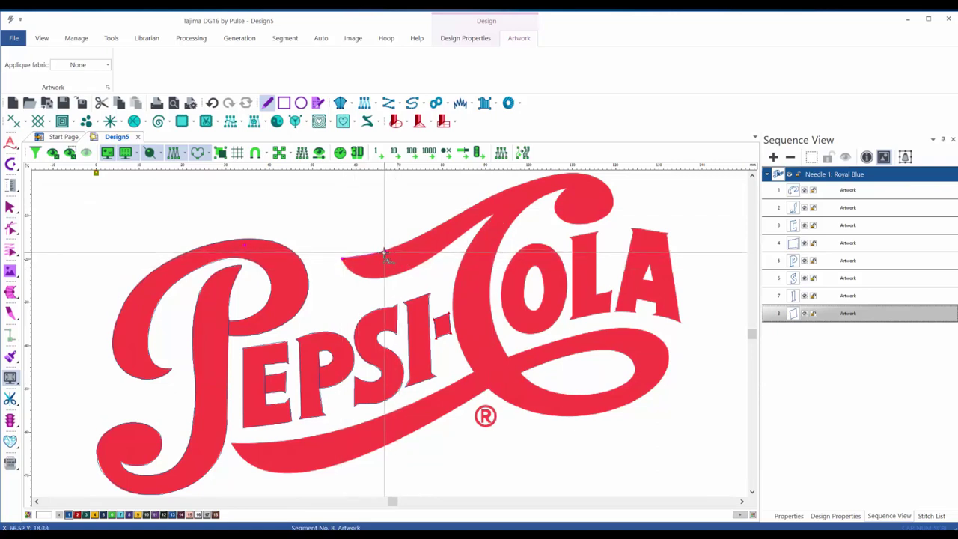
left_click(380, 252)
left_click(436, 227)
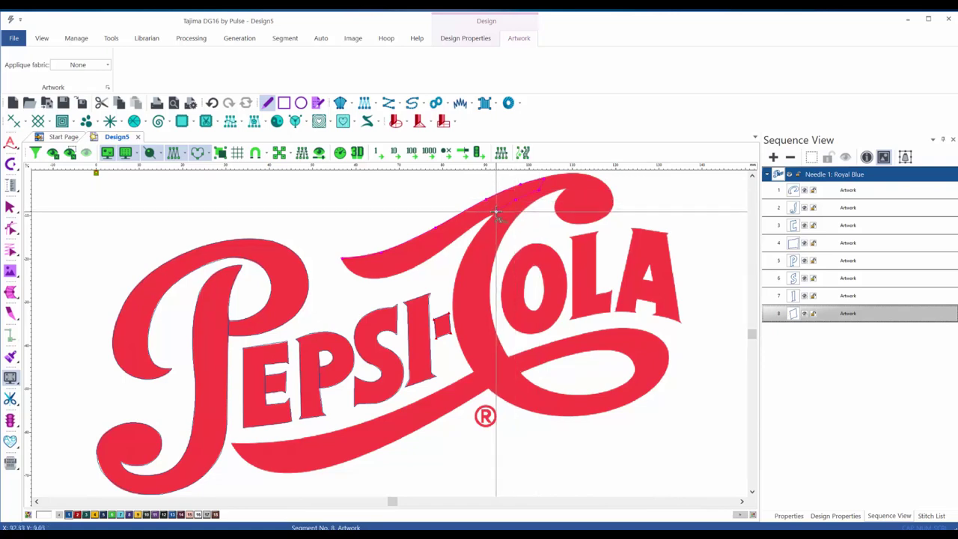
Trace the upper swash's lower edge back to its left tip, finish the closed outline, and check it with the image hidden.
left_click(439, 253)
left_click(408, 271)
left_click_drag(376, 280, 346, 265)
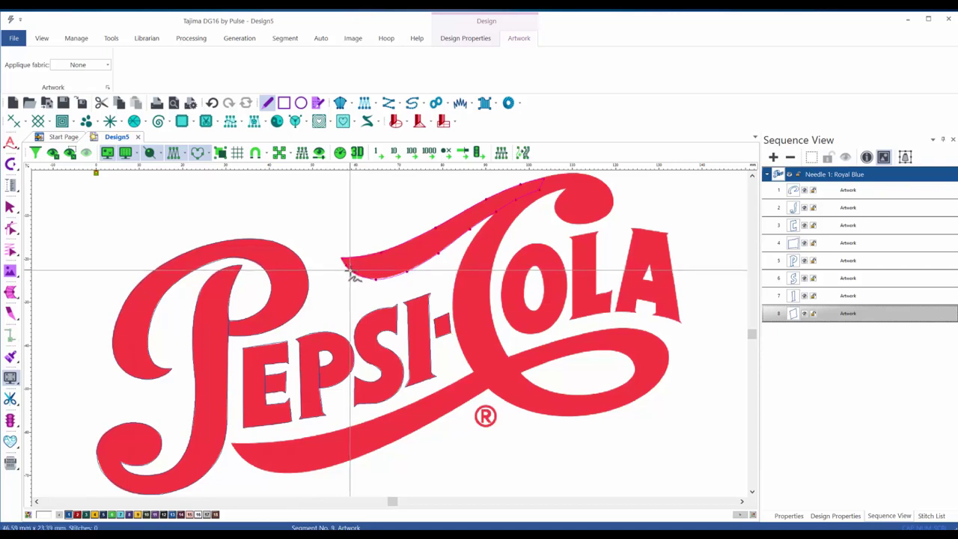
key("Return")
key("i")
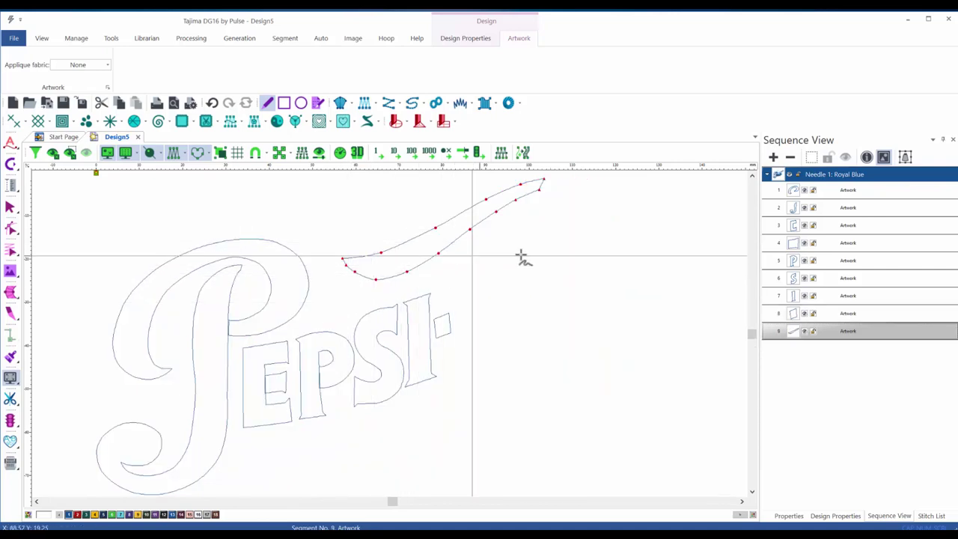
key("i")
Trace the C's round curl and curved body down to the crossing as a closed outline, then check it with the image hidden.
scroll(596, 184, "up", 3)
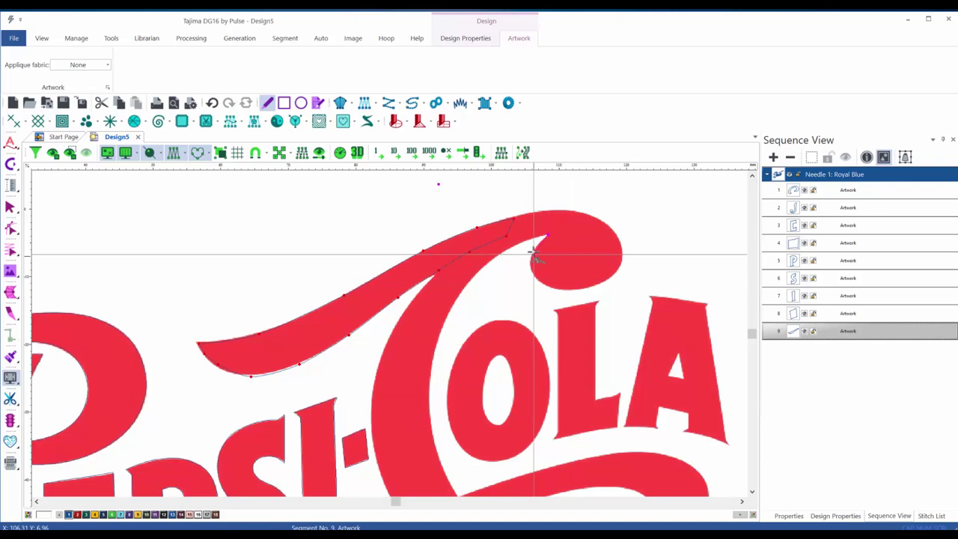
mouse_move(534, 250)
left_mouse_down()
mouse_move(531, 274)
mouse_move(570, 289)
mouse_move(621, 272)
mouse_move(622, 244)
mouse_move(605, 222)
mouse_move(551, 211)
mouse_move(506, 220)
mouse_move(439, 271)
mouse_move(377, 349)
mouse_move(373, 387)
left_mouse_up()
left_click(373, 434)
key("space")
left_click_drag(453, 410, 389, 271)
left_click_drag(337, 372, 337, 379)
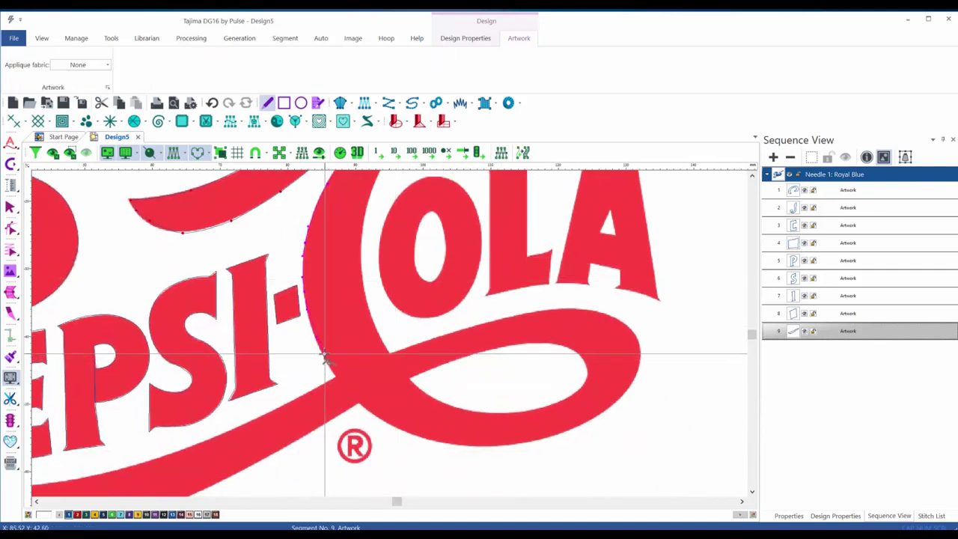
mouse_move(321, 350)
left_mouse_down()
mouse_move(336, 379)
mouse_move(389, 353)
mouse_move(369, 315)
mouse_move(363, 252)
mouse_move(374, 191)
mouse_move(430, 201)
mouse_move(291, 417)
mouse_move(287, 346)
mouse_move(278, 346)
mouse_move(285, 327)
mouse_move(326, 300)
mouse_move(337, 319)
left_mouse_up()
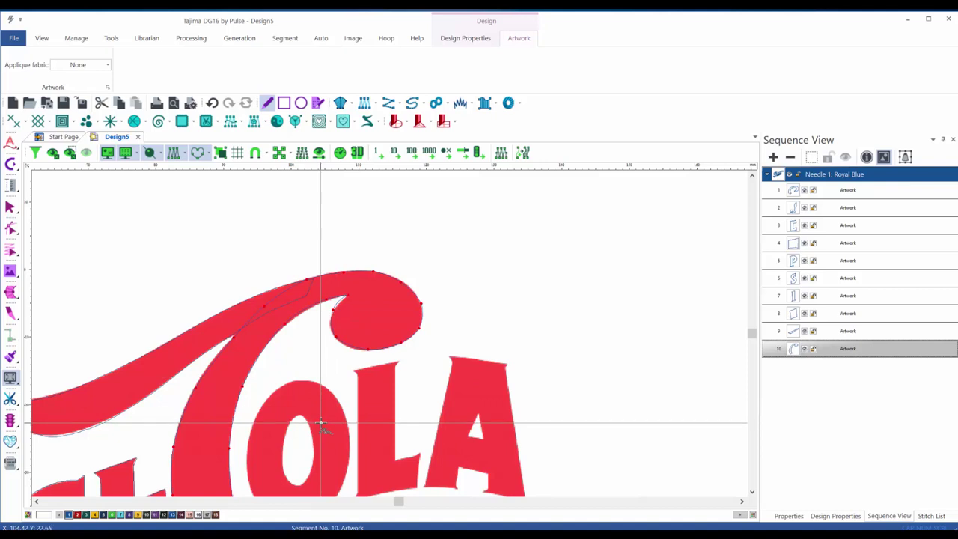
key("i")
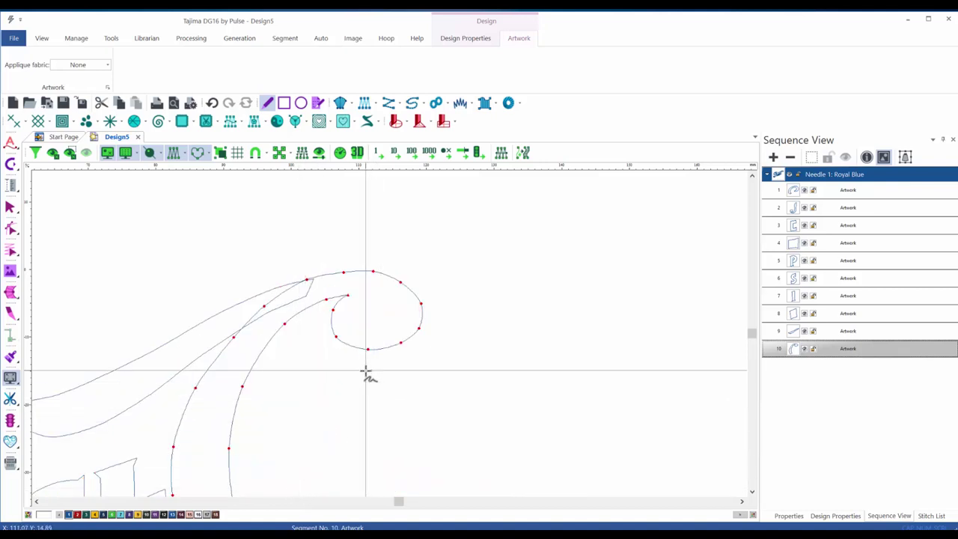
key("t")
Start an outline at the crossing notch above the ® mark and trace the lower edge of the loop's inner opening.
key("space")
left_click_drag(342, 413, 481, 238)
left_click_drag(476, 388, 560, 318)
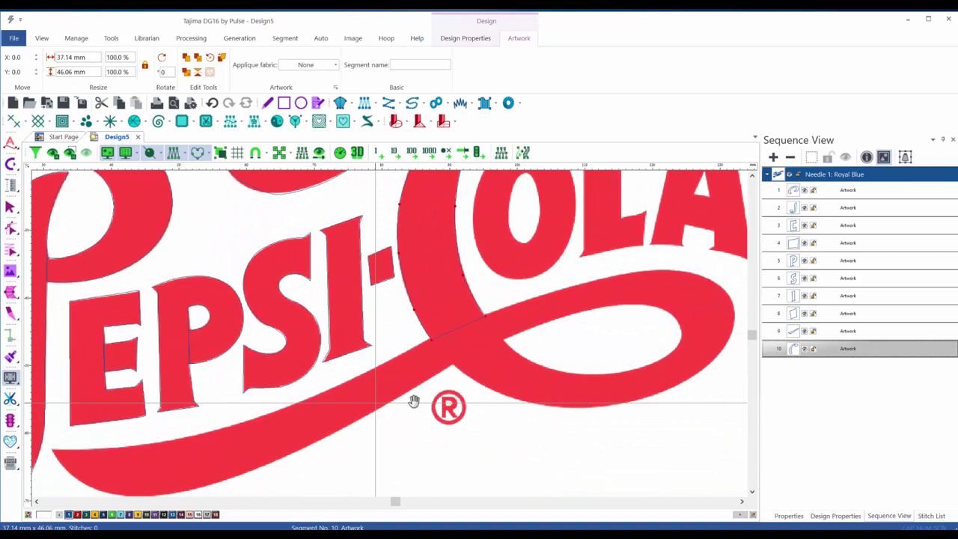
key("space")
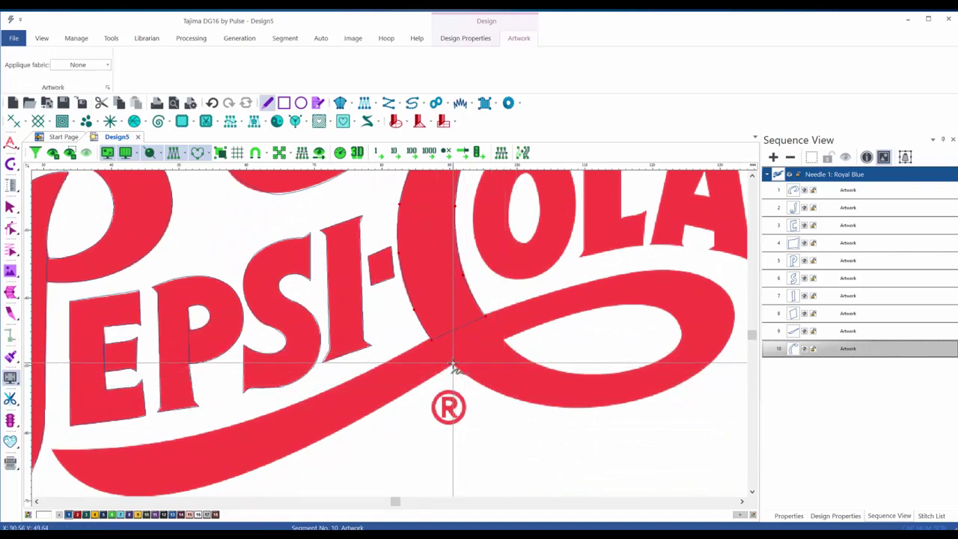
left_click(452, 365)
scroll(471, 352, "down", 3)
scroll(490, 342, "up", 3)
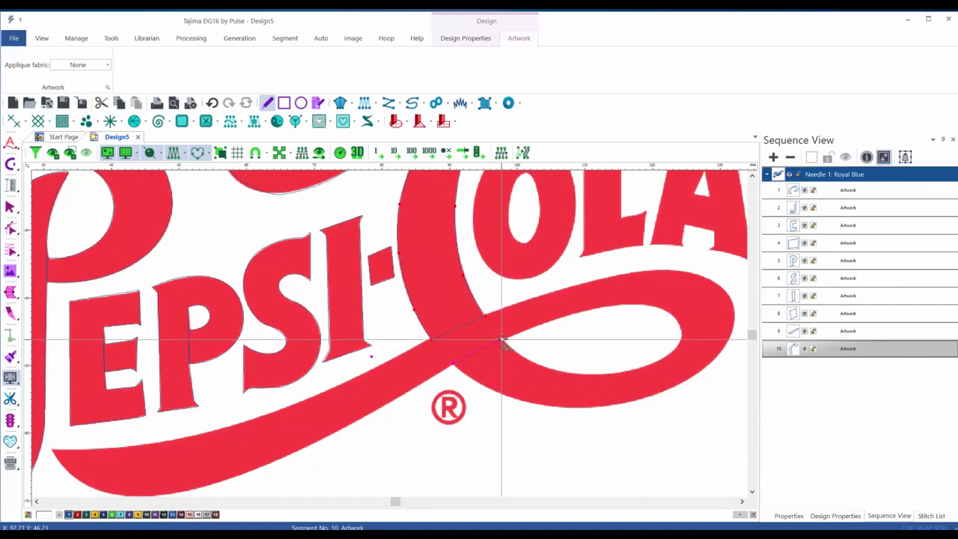
left_click(503, 341)
scroll(548, 387, "down", 3)
scroll(522, 353, "up", 3)
scroll(515, 350, "down", 3)
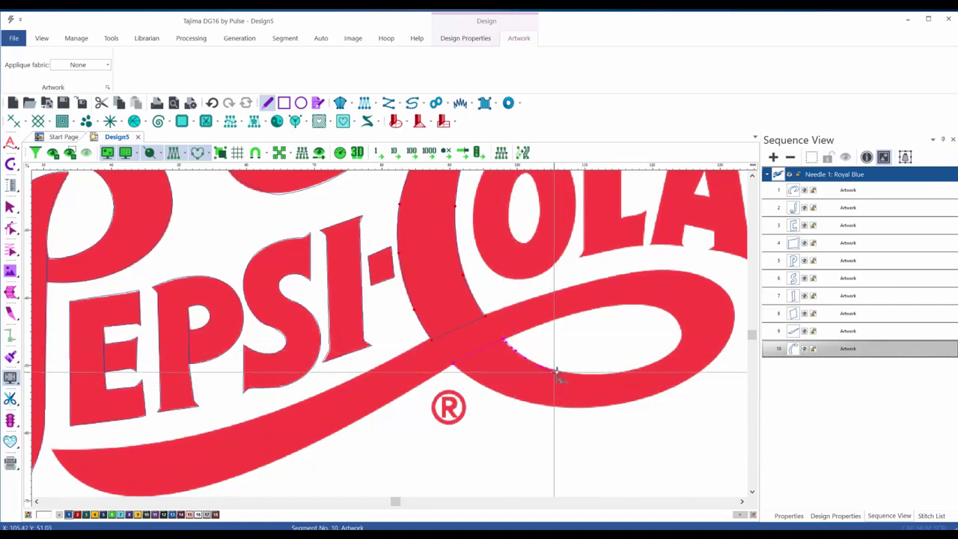
scroll(560, 374, "up", 3)
left_click(612, 374)
scroll(612, 375, "down", 3)
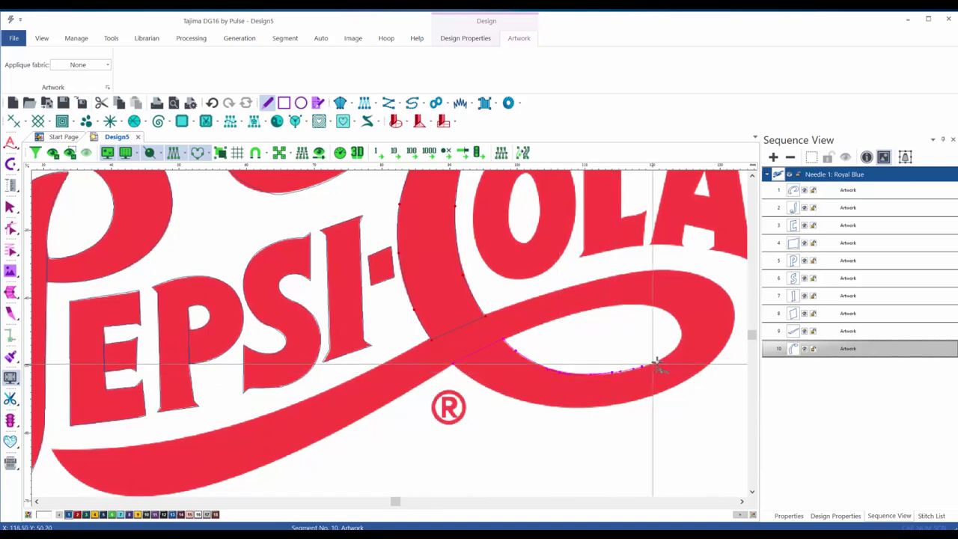
Trace the right end and upper edge of the loop's inner opening, then return to the notch above the ® mark.
scroll(675, 345, "up", 3)
scroll(676, 346, "down", 3)
scroll(675, 322, "up", 3)
left_click(620, 305)
left_click(559, 318)
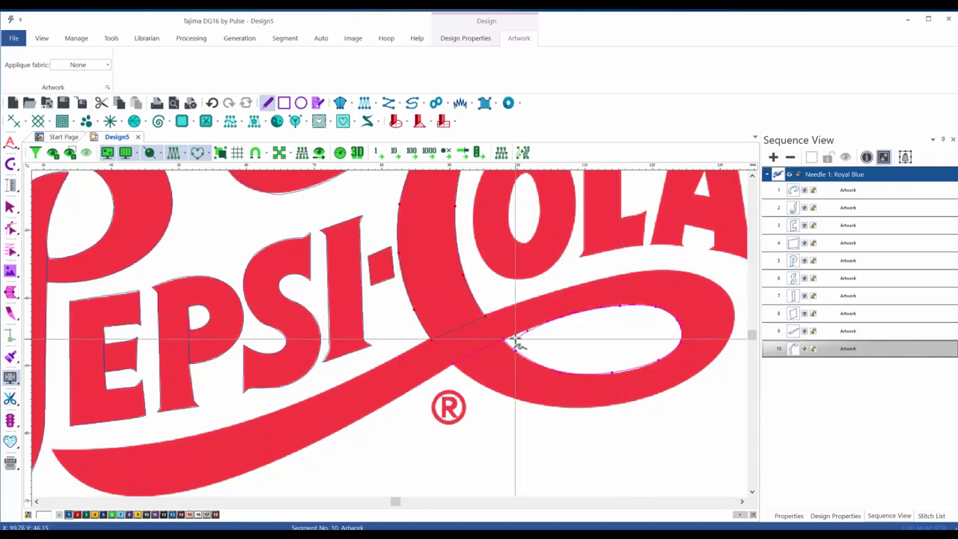
left_click(454, 365)
Trace the lower edge of the long swash beneath EPSI from the notch around to its left tip.
left_click(402, 396)
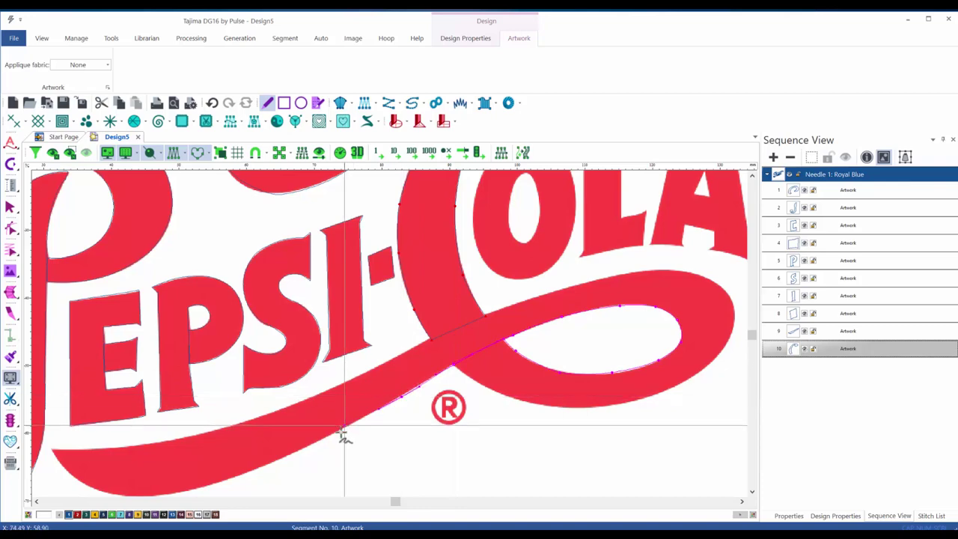
left_click(322, 441)
left_click(302, 449)
left_click(273, 462)
left_click(249, 472)
left_click(186, 491)
left_click_drag(215, 445, 286, 372)
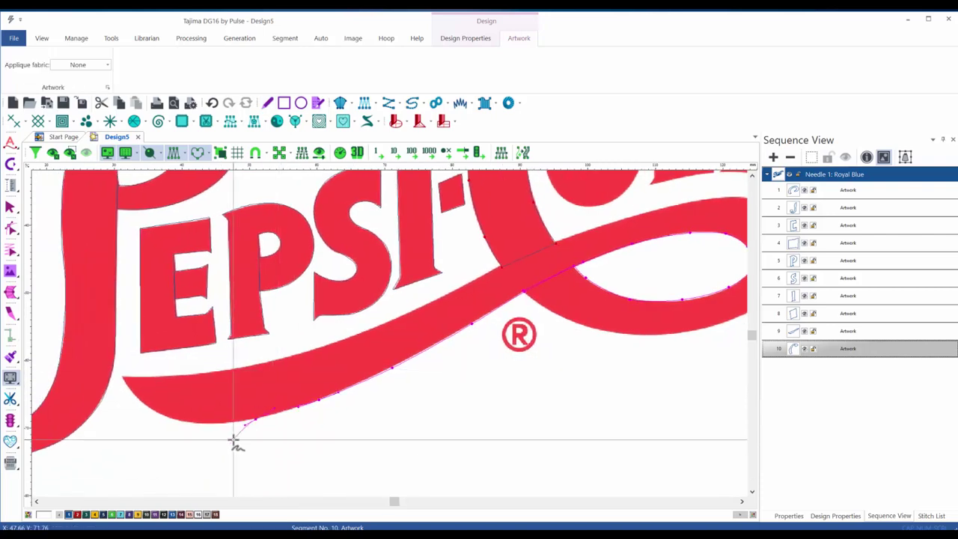
left_click(177, 421)
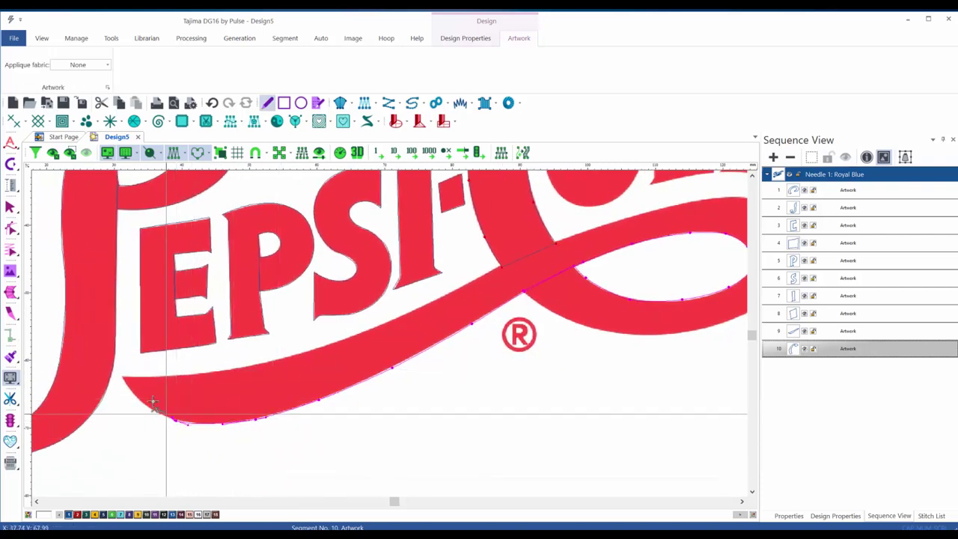
left_click(133, 394)
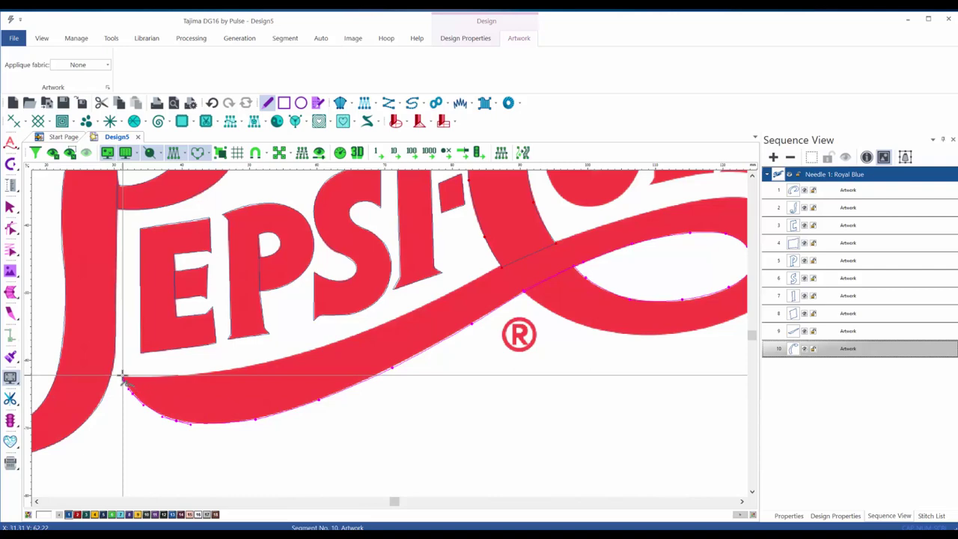
left_click(123, 377)
Trace the long swash's upper edge from its left tip past the base of the C and along the loop's top.
left_click(235, 368)
left_click(270, 361)
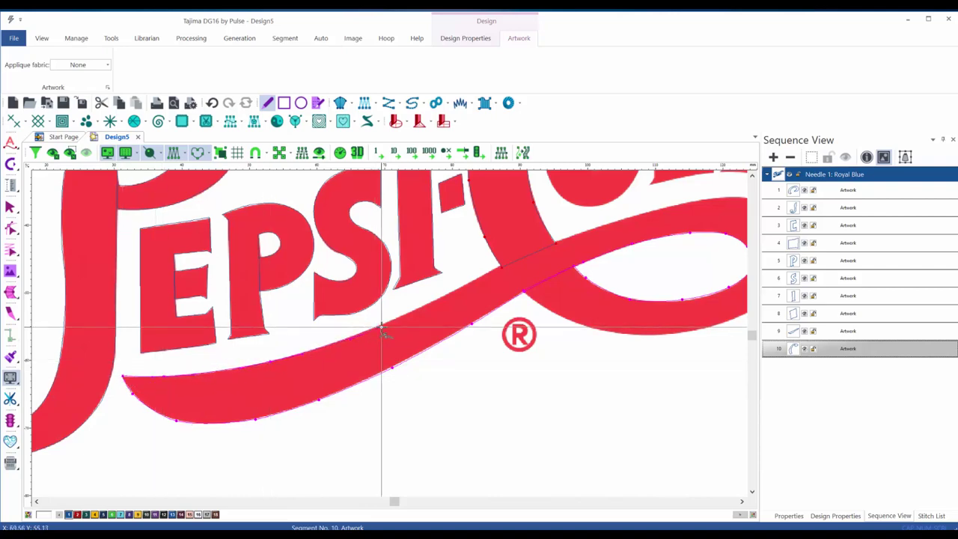
left_click(499, 266)
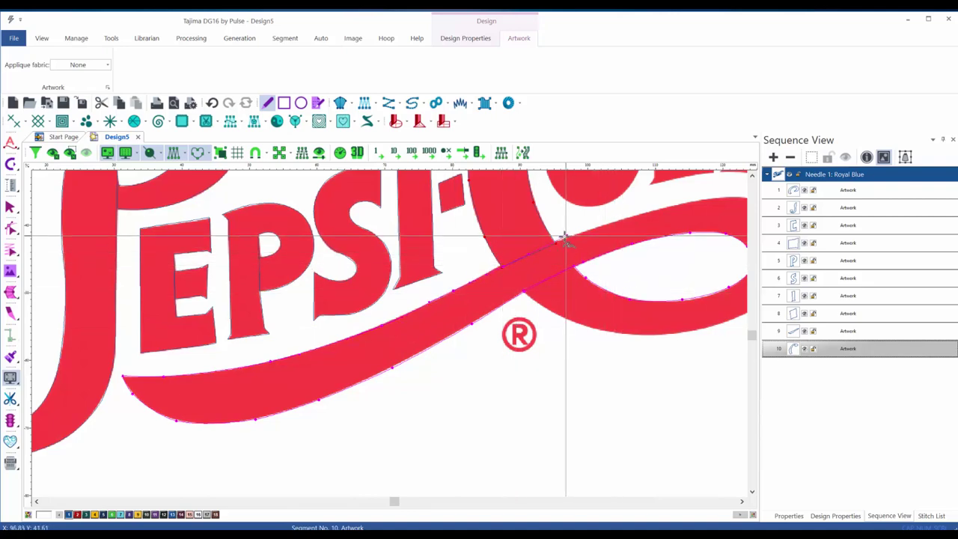
left_click(592, 229)
left_click(636, 214)
left_click(664, 207)
left_click(682, 205)
left_click(706, 199)
left_click(738, 197)
Trace the loop's outer edge around its rounded right end.
left_click_drag(723, 237, 473, 270)
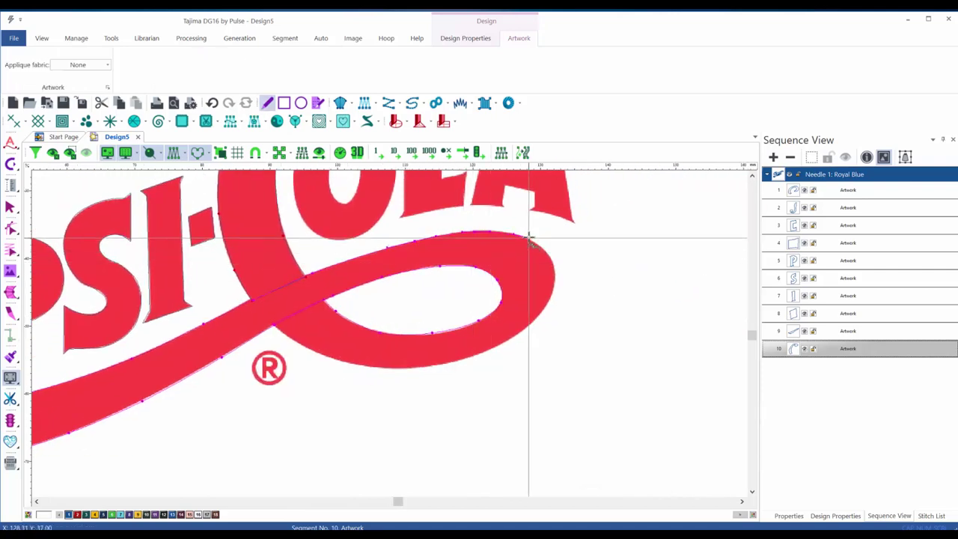
left_click(531, 239)
left_click(546, 253)
left_click(554, 271)
left_click(551, 296)
Trace the loop's outer bottom edge back toward the notch above the ® mark and finish the closed outline.
left_click(485, 348)
left_click(464, 361)
left_click(419, 368)
left_click(397, 369)
left_click(383, 368)
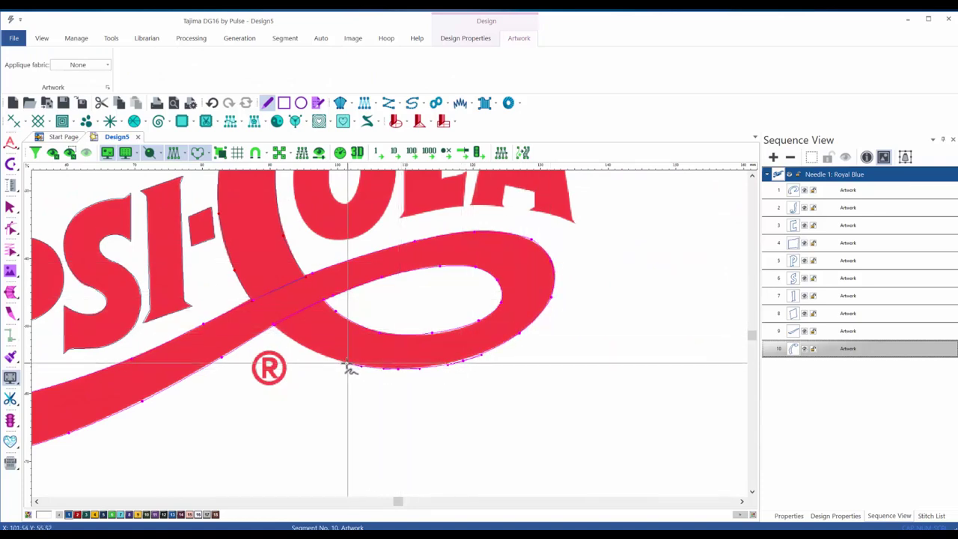
left_click(343, 365)
left_click(327, 358)
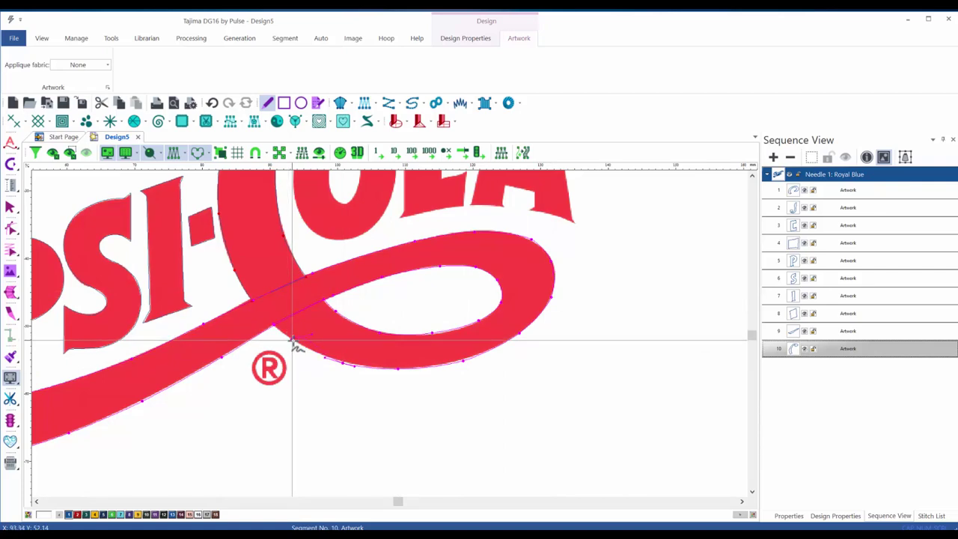
key("Return")
scroll(297, 442, "down", 3)
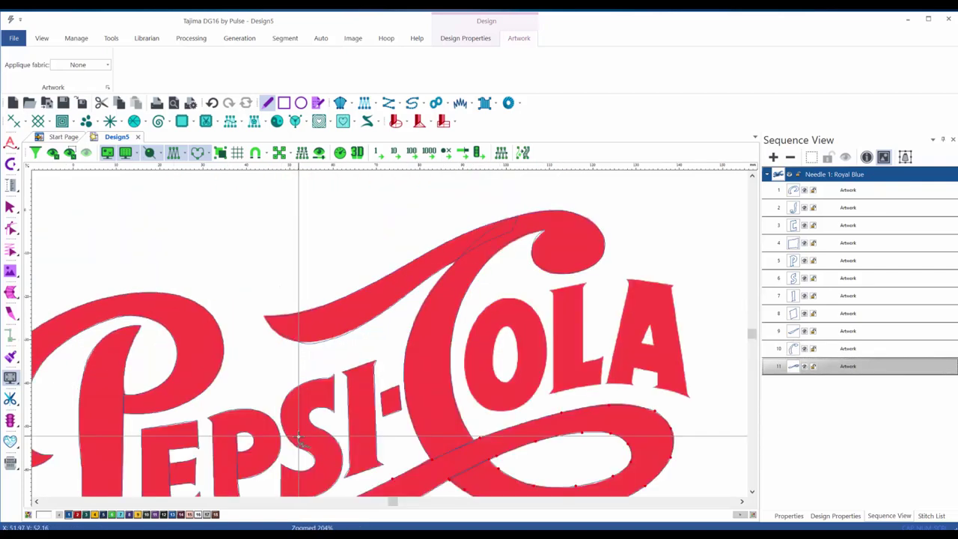
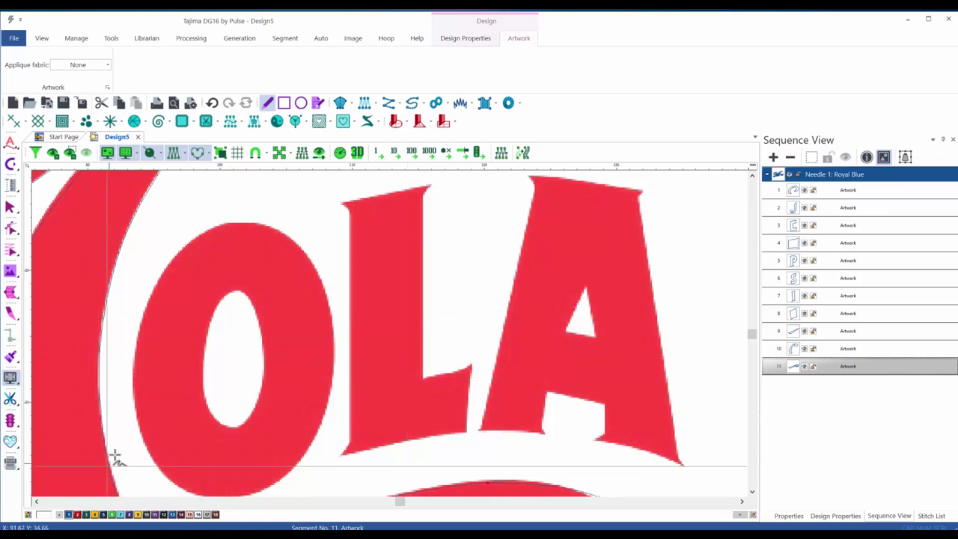
Trace the outer oval and the inner counter of the O in COLA and finish the closed outline.
left_click_drag(208, 376, 216, 352)
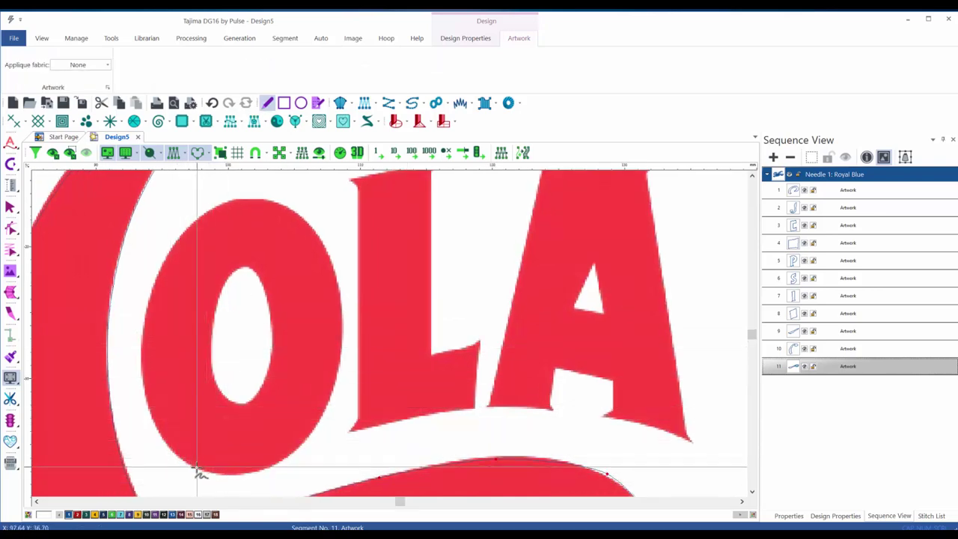
mouse_move(195, 468)
left_mouse_down()
mouse_move(181, 440)
mouse_move(163, 440)
mouse_move(145, 382)
left_mouse_up()
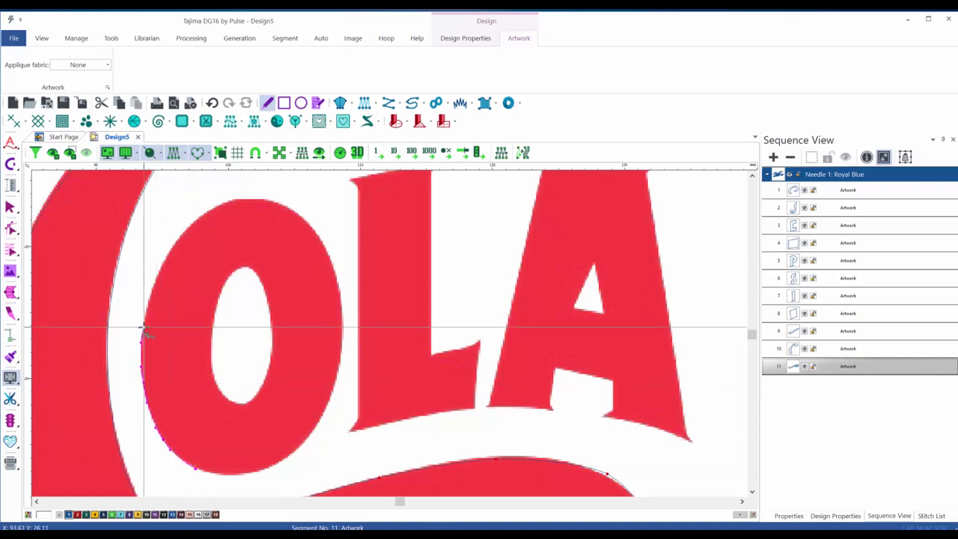
mouse_move(144, 329)
left_mouse_down()
mouse_move(193, 209)
mouse_move(169, 259)
mouse_move(204, 213)
mouse_move(245, 199)
mouse_move(280, 204)
mouse_move(339, 259)
mouse_move(320, 239)
mouse_move(340, 288)
mouse_move(340, 360)
mouse_move(322, 412)
mouse_move(294, 453)
mouse_move(217, 469)
left_mouse_up()
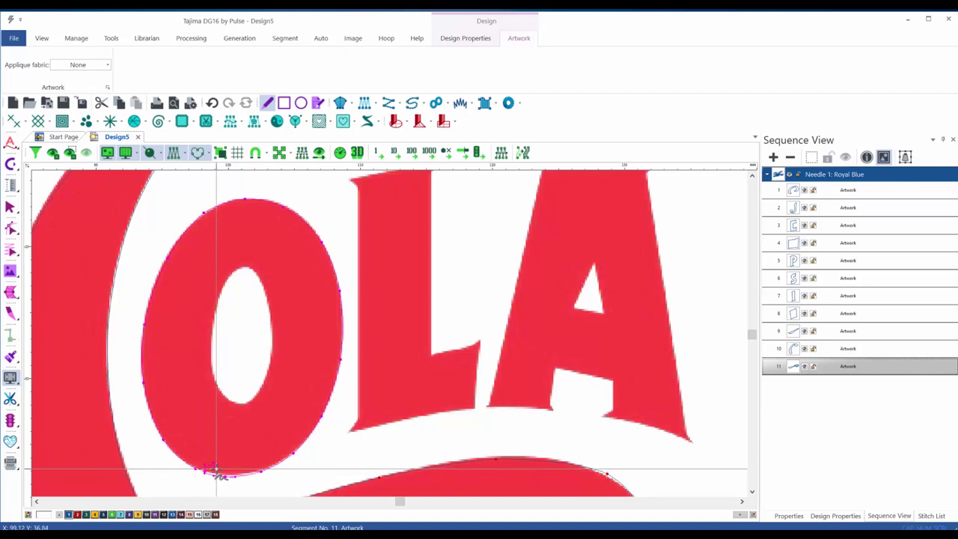
mouse_move(229, 276)
left_mouse_down()
mouse_move(254, 269)
mouse_move(264, 280)
mouse_move(271, 363)
mouse_move(257, 398)
mouse_move(242, 402)
mouse_move(216, 384)
mouse_move(213, 348)
mouse_move(230, 283)
left_mouse_up()
key("Return")
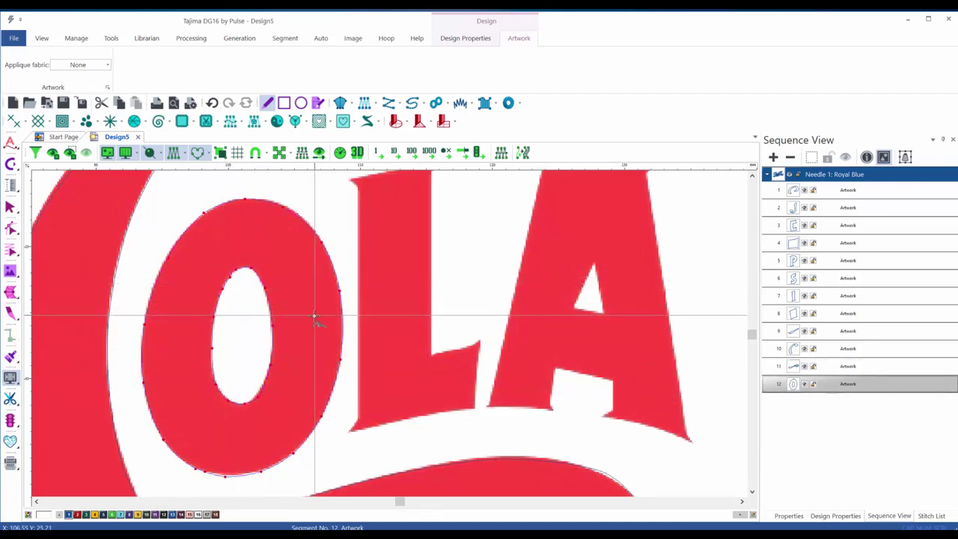
Trace a closed outline around the L in COLA, following its stem, serifs, foot and curved base.
left_click(352, 429)
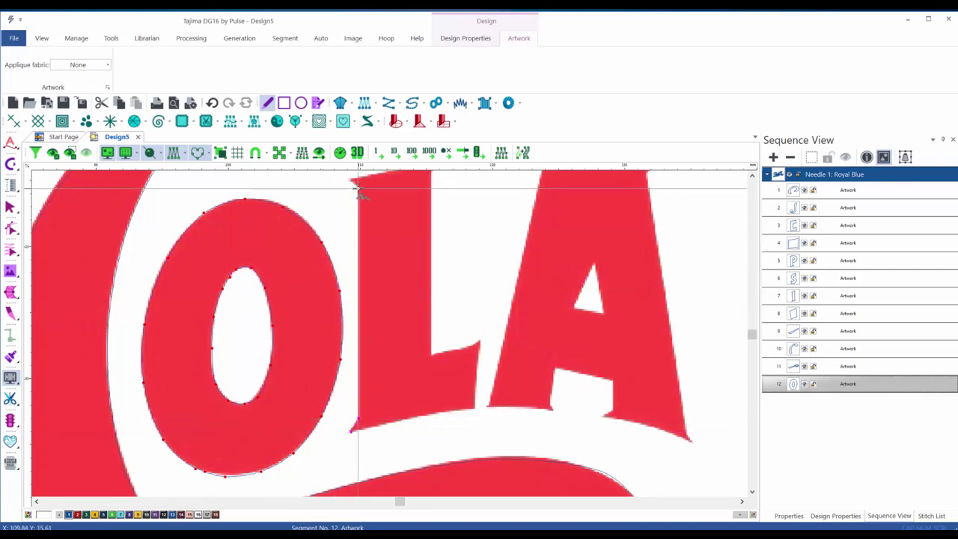
left_click(351, 180)
left_click_drag(417, 224, 356, 267)
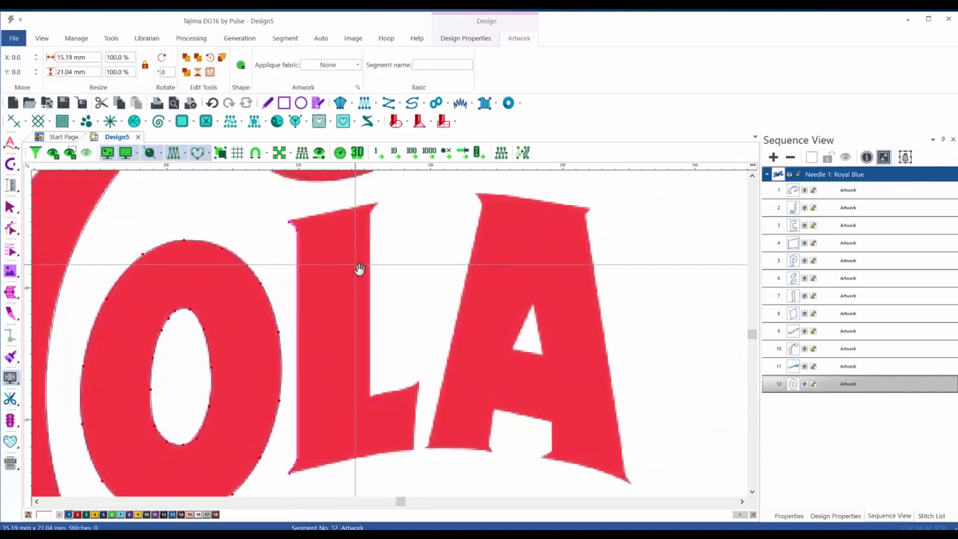
left_click(378, 203)
left_click(370, 395)
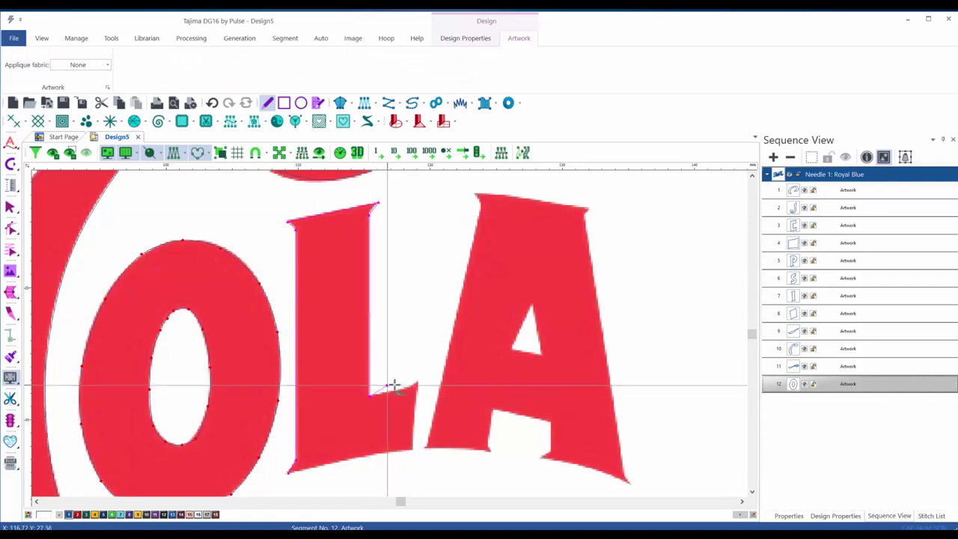
left_click(417, 382)
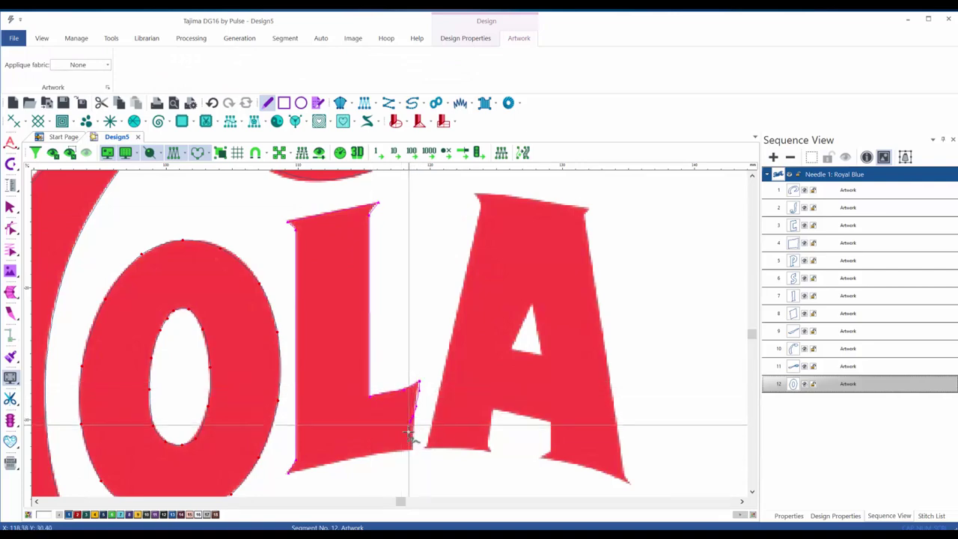
left_click(412, 451)
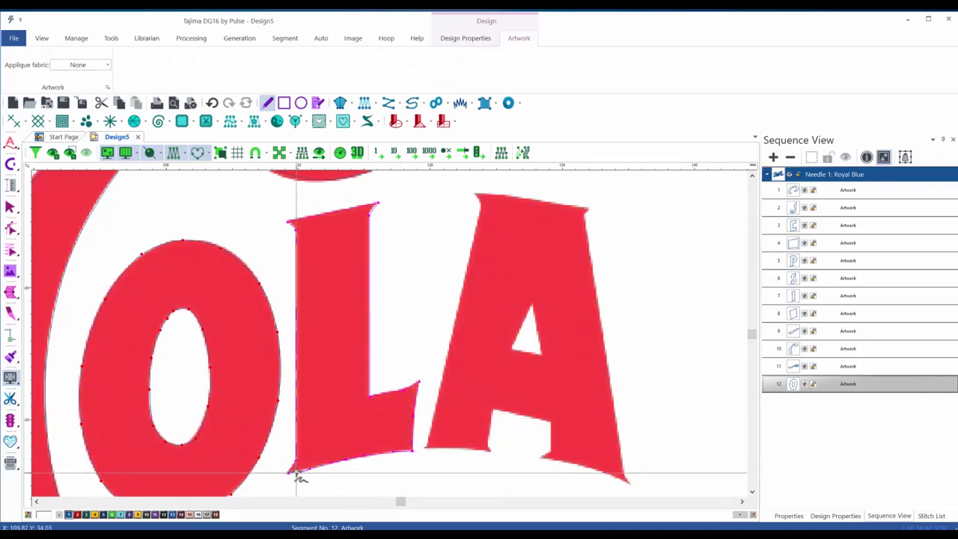
key("Return")
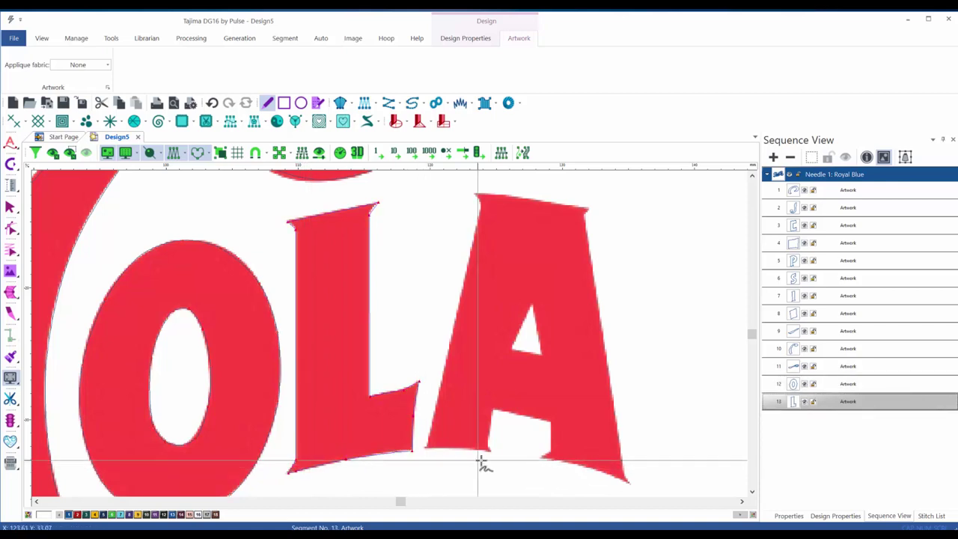
Trace the left leg of the final A as its own closed outline, running its upper end into the right leg as an overlap.
left_click(490, 450)
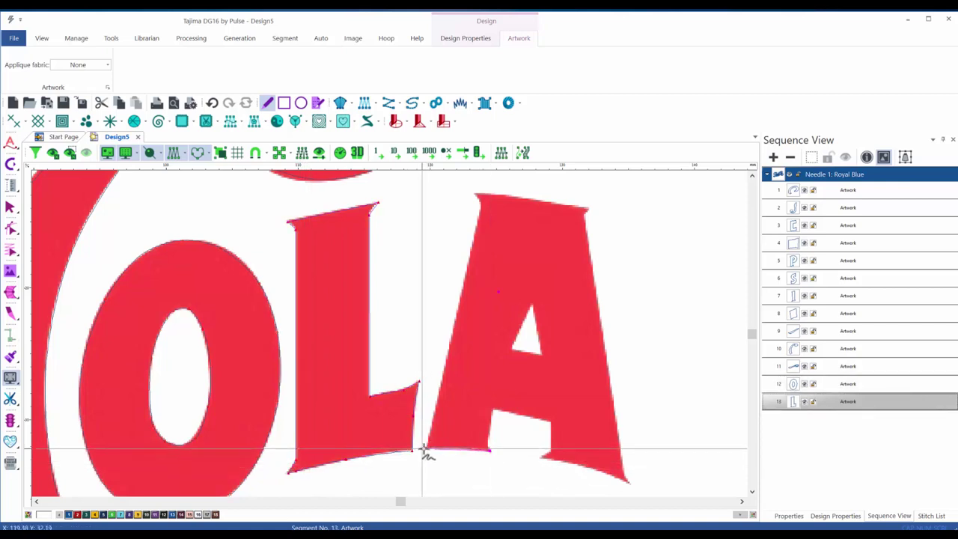
left_click(425, 450)
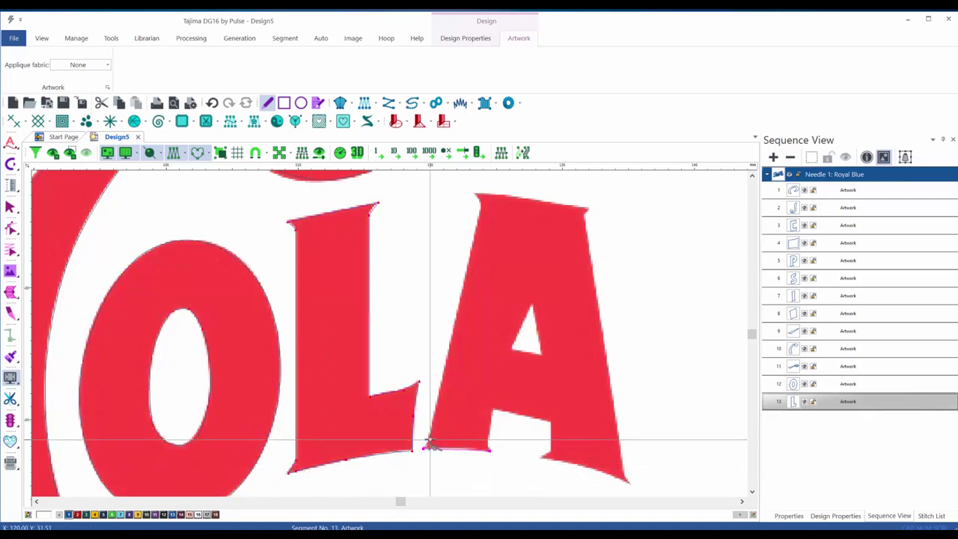
left_click(483, 209)
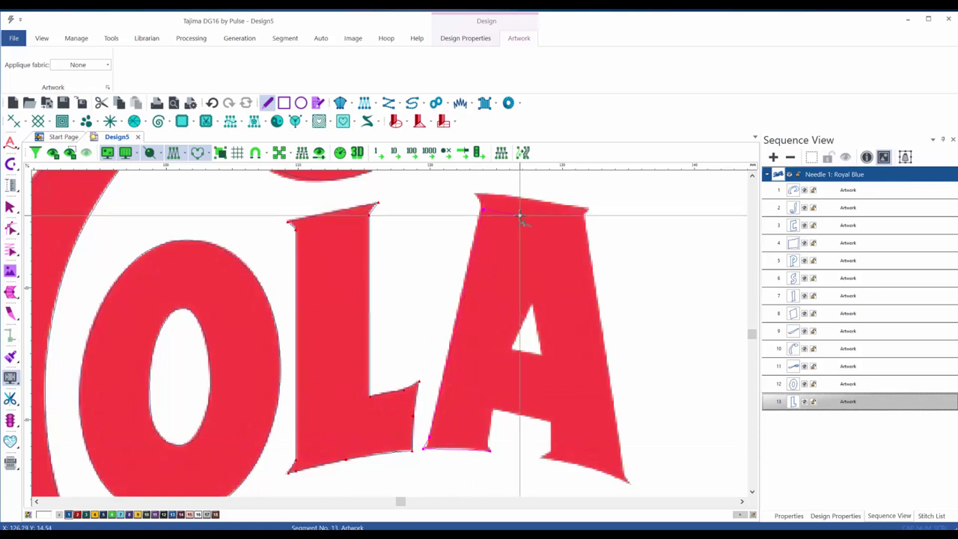
left_click(519, 215)
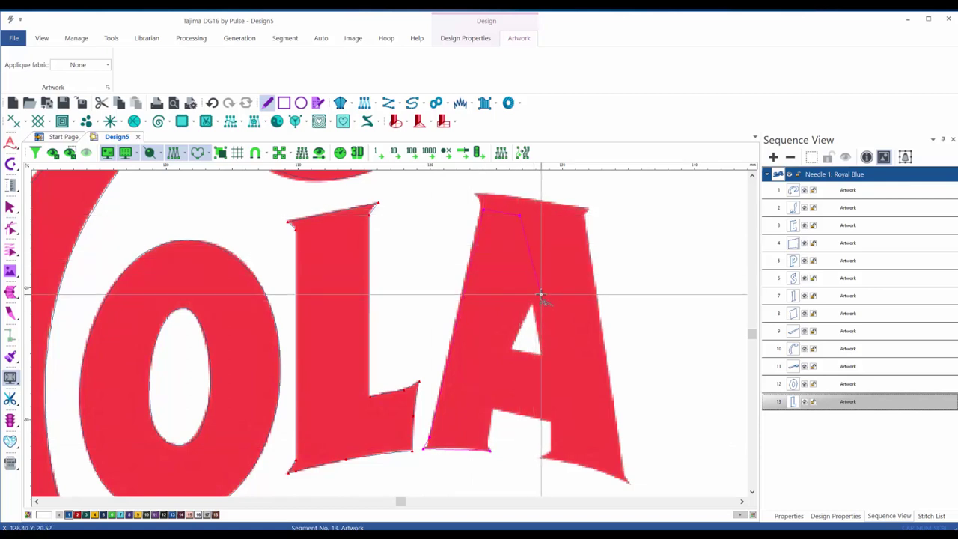
left_click(540, 293)
left_click(512, 349)
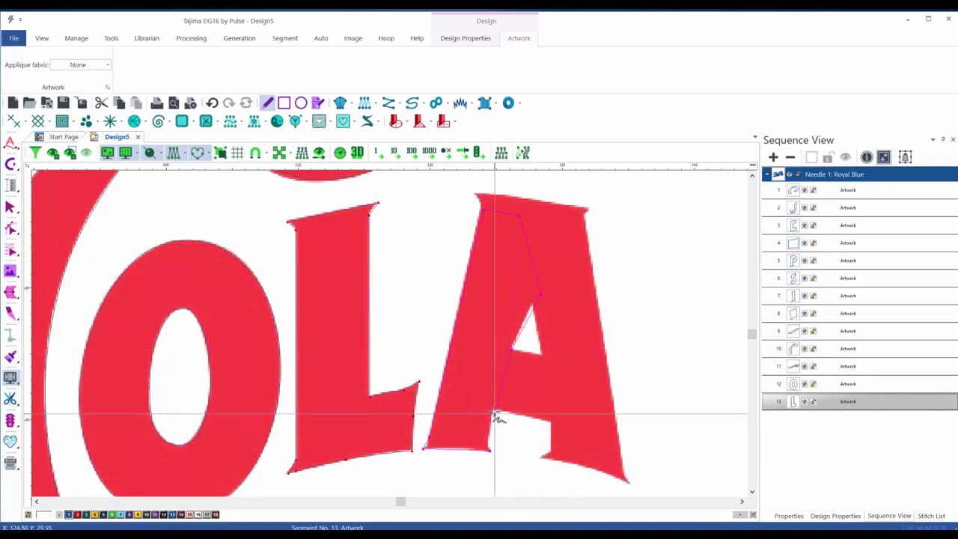
left_click(493, 407)
left_click(488, 441)
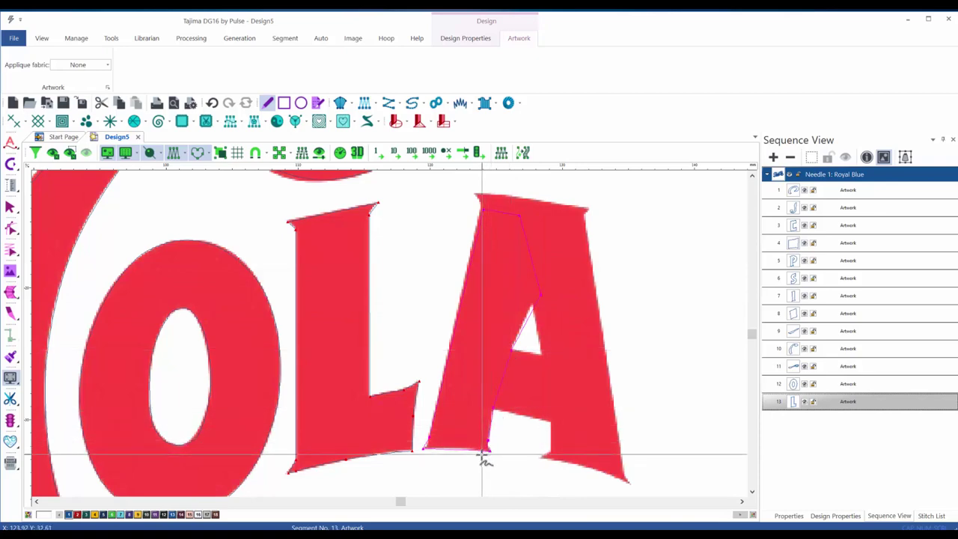
key("Return")
Begin a separate outline for the A's right leg, tracing its top edge, outer side and curved foot.
left_click(477, 195)
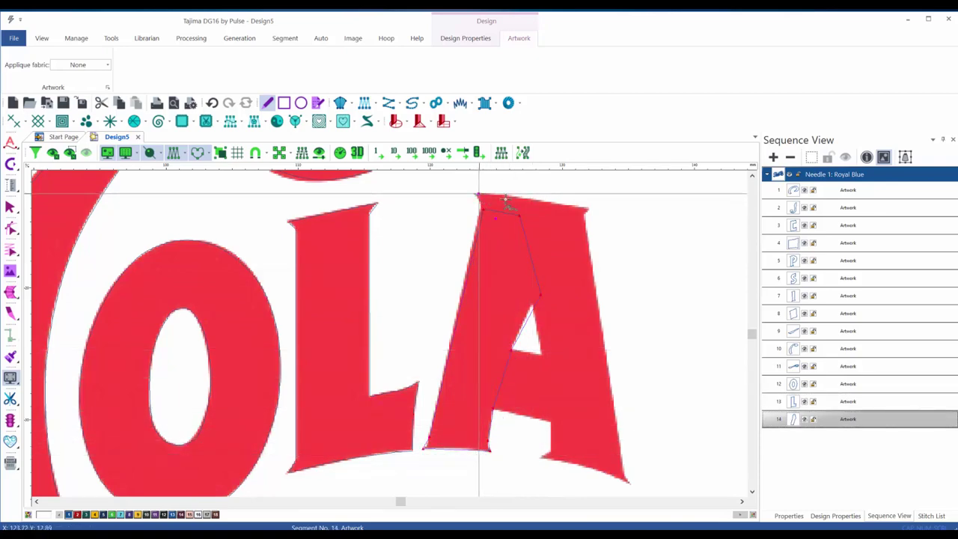
left_click(590, 209)
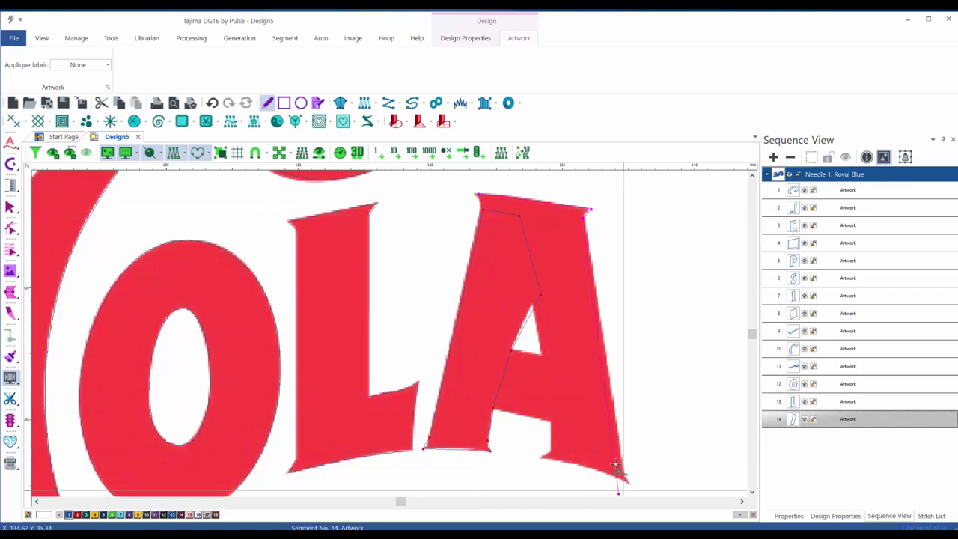
left_click(630, 484)
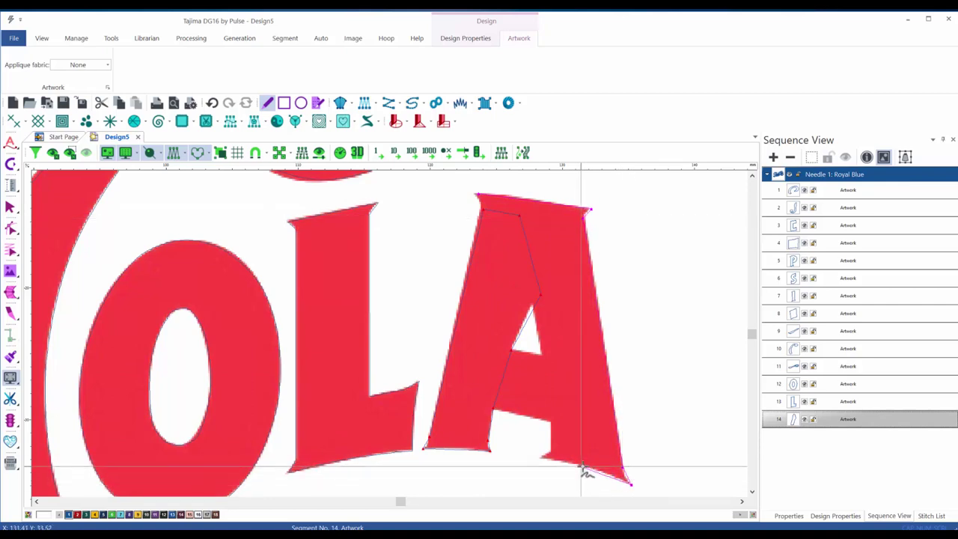
left_click(541, 457)
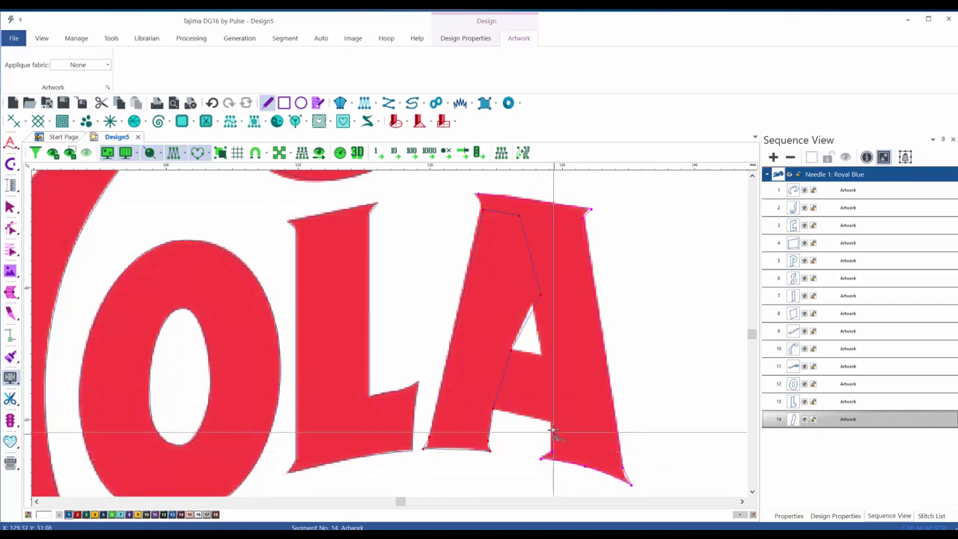
Continue the right leg's outline up past the crossbar and counter, overlapping the left leg, and close it at the A's upper left corner.
left_click(539, 351)
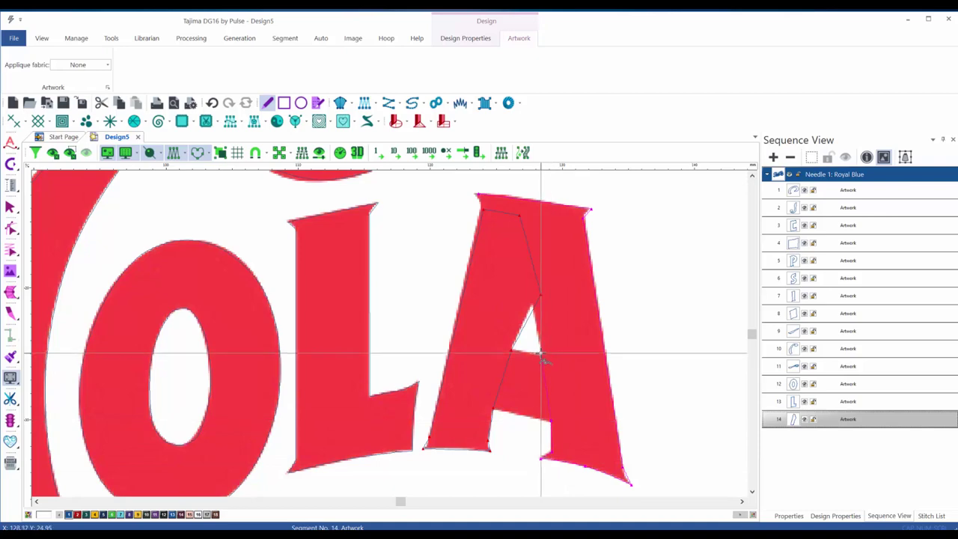
left_click(539, 293)
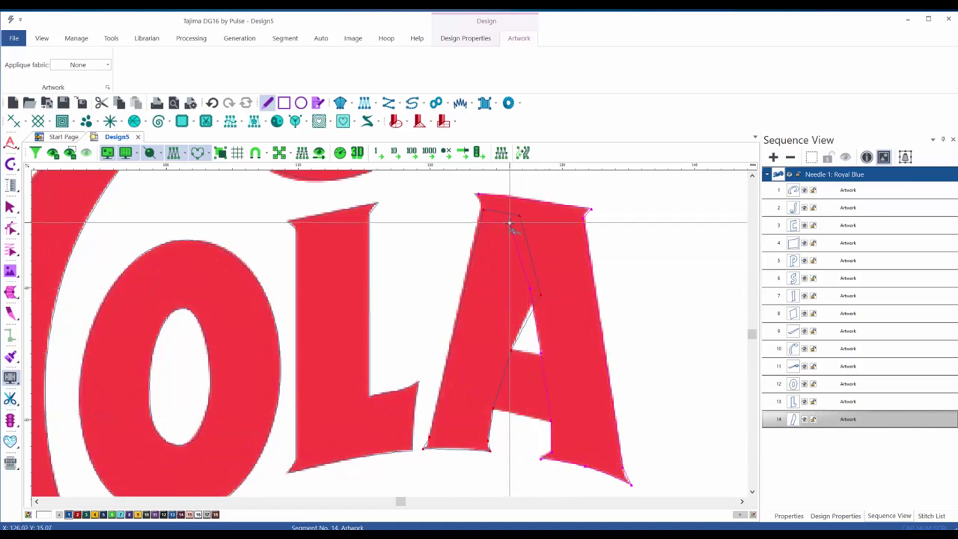
left_click(509, 222)
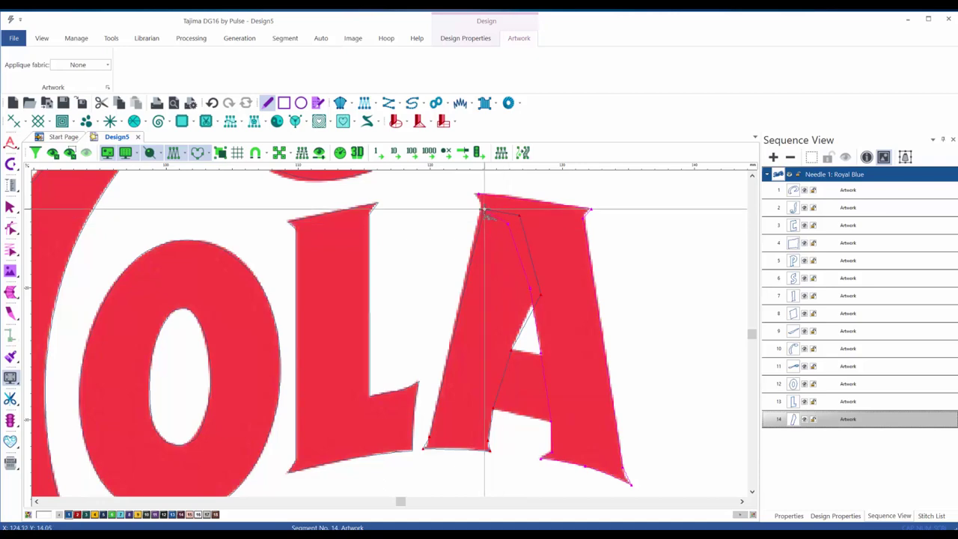
left_click(482, 211)
left_click(475, 194)
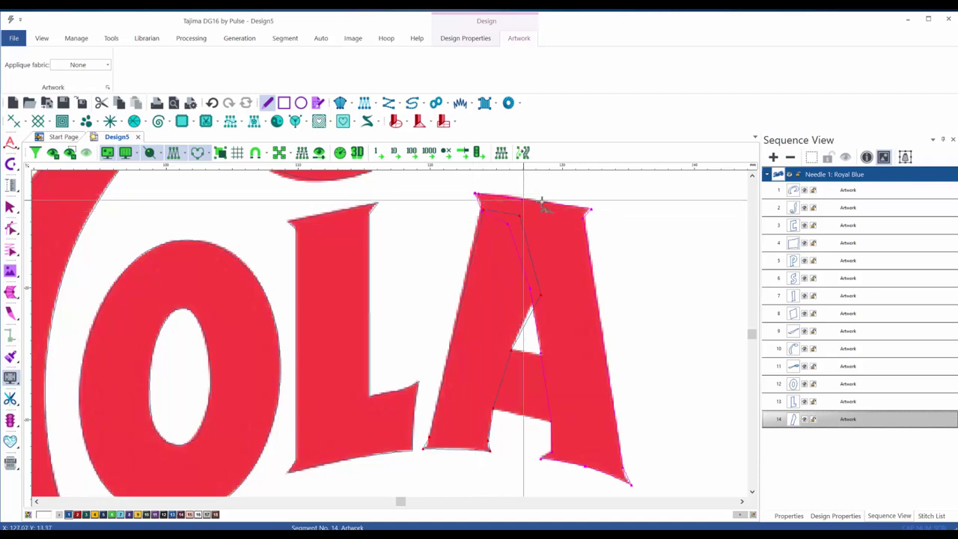
left_click(582, 212)
key("Return")
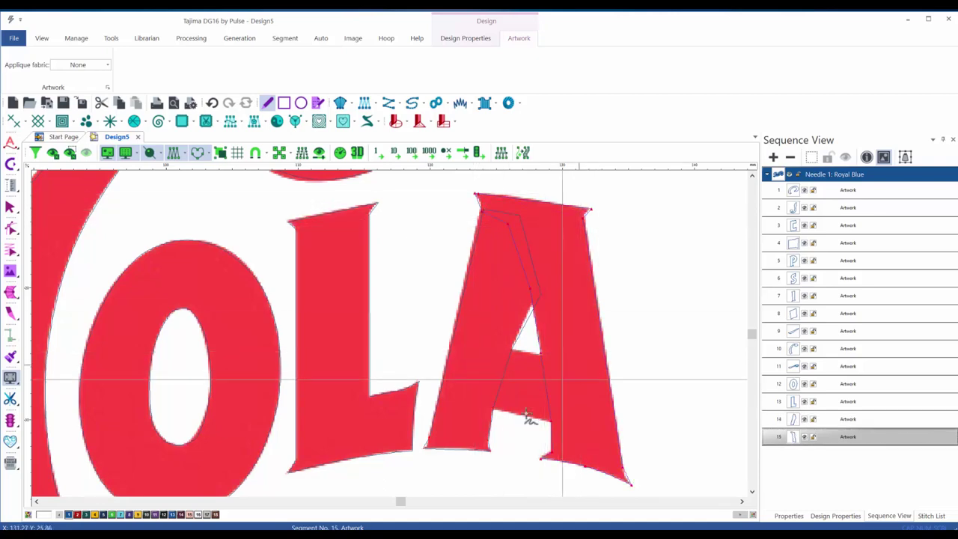
Trace the A's crossbar as a separate four-sided outline between the two legs and finish it.
left_click(512, 349)
left_click(492, 410)
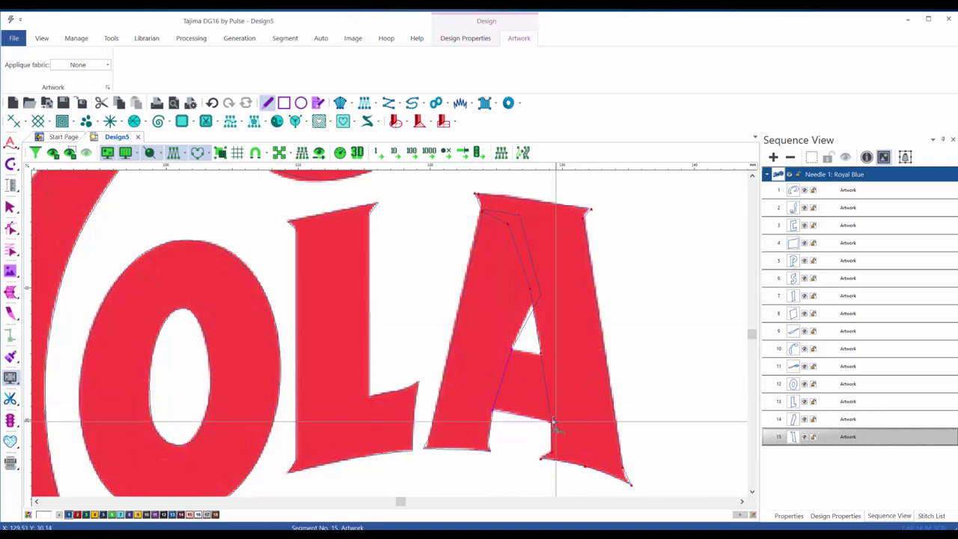
left_click(550, 421)
left_click(540, 354)
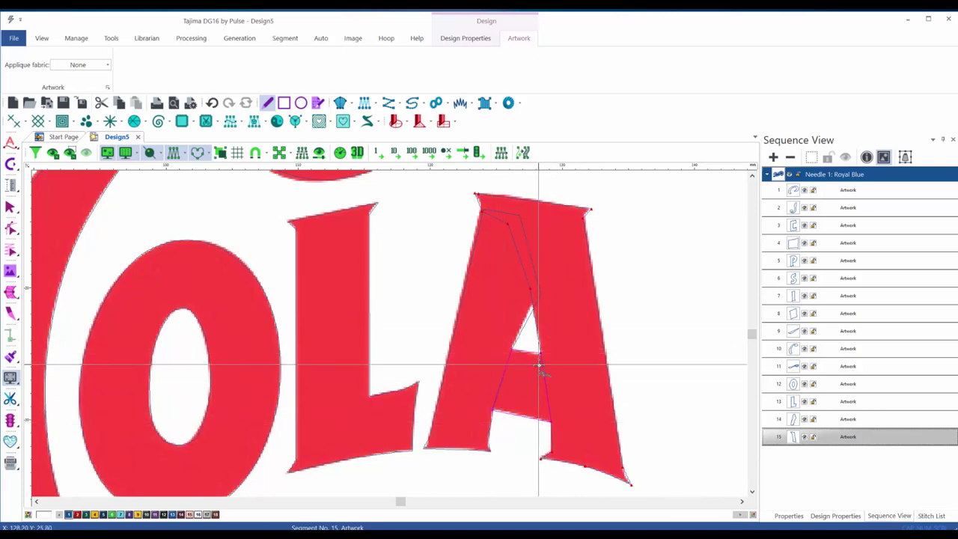
key("Return")
Leave the drawing tool and hide the background logo image so only the artwork outlines of the whole design show.
scroll(529, 381, "down", 5)
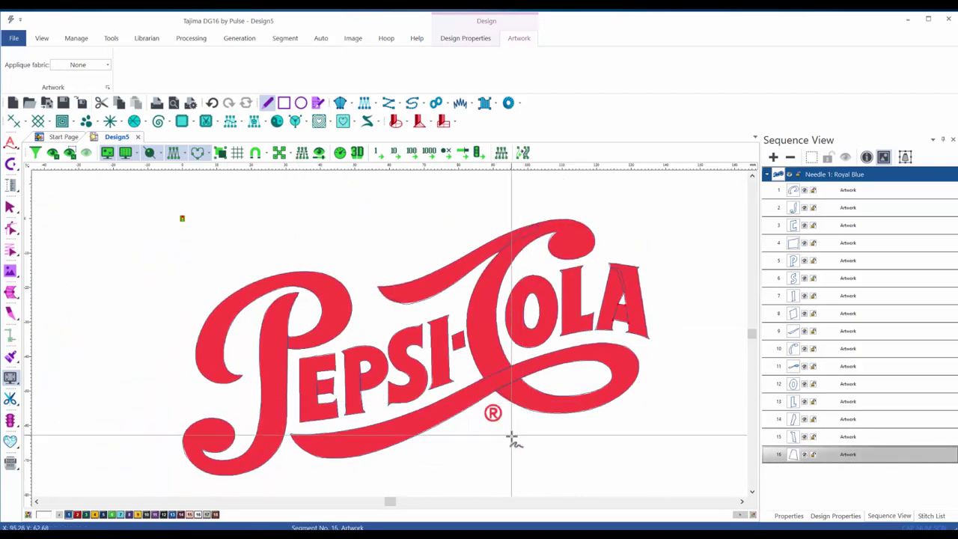
key("Escape")
key("i")
left_click(690, 350)
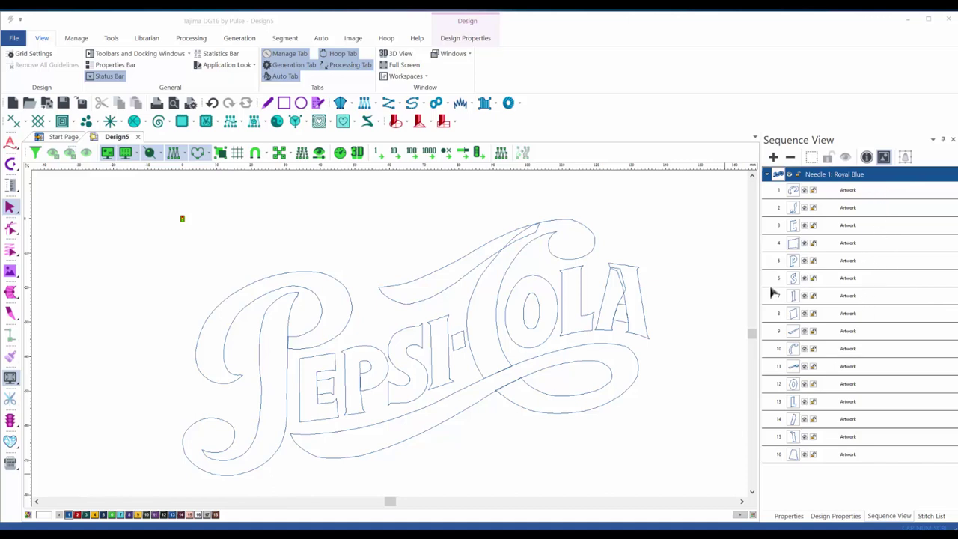
Convert the large P's bowl outline to a satin path, placing the start line at the lower hook's tip and the end line at the stem.
left_click(881, 192)
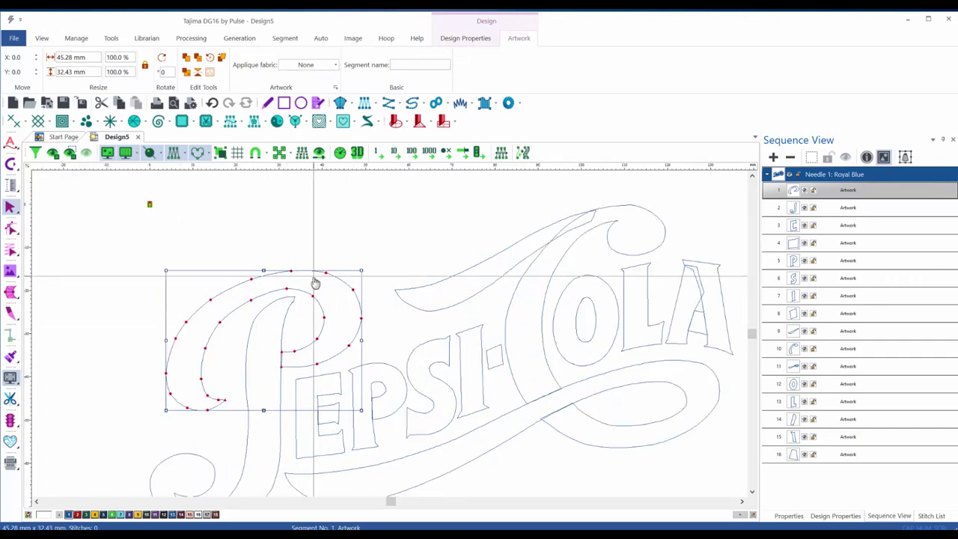
scroll(316, 283, "up", 1)
scroll(322, 289, "up", 1)
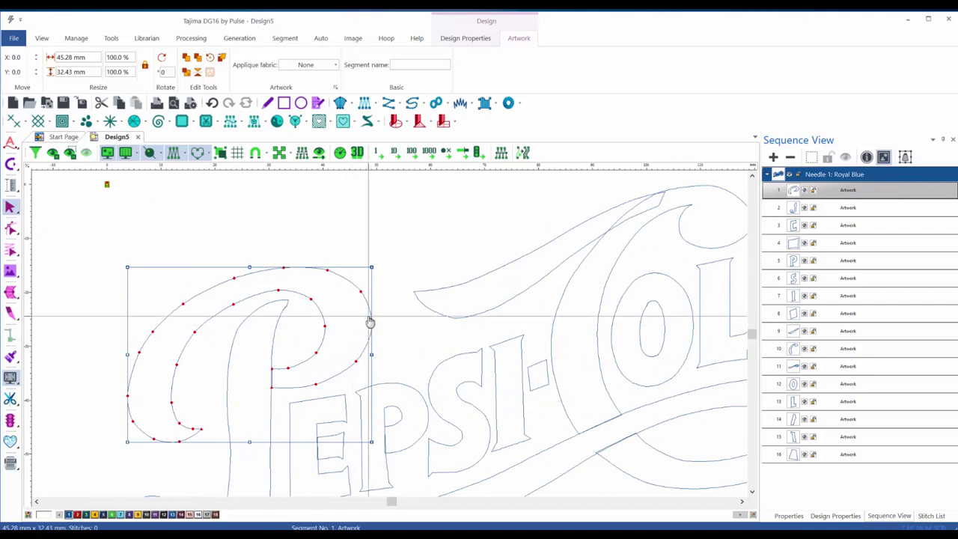
left_click(12, 293)
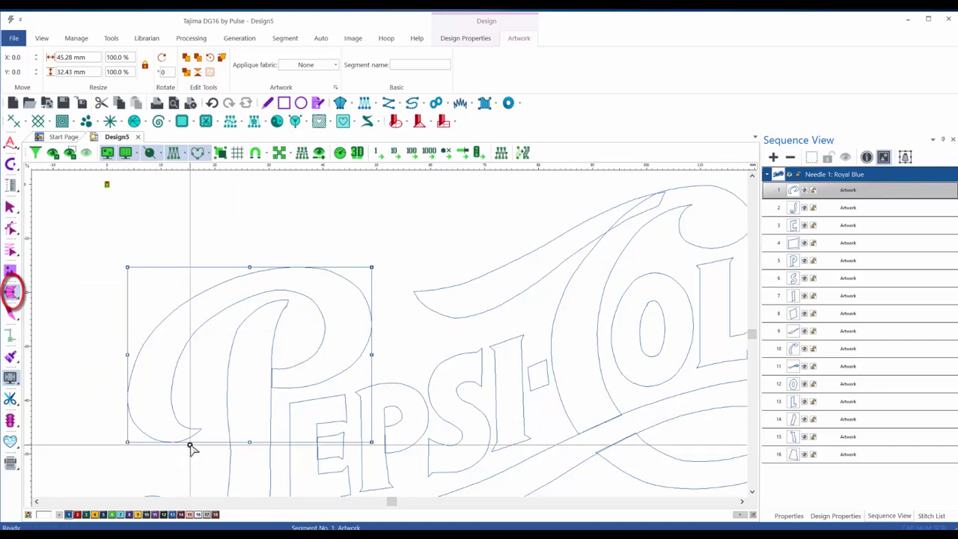
scroll(190, 445, "up", 1)
left_click(200, 423)
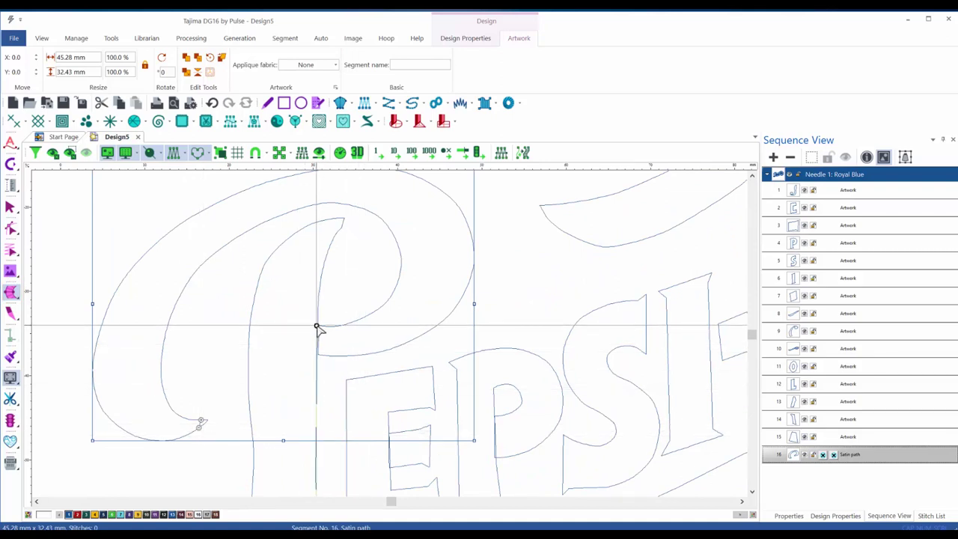
left_click(318, 326)
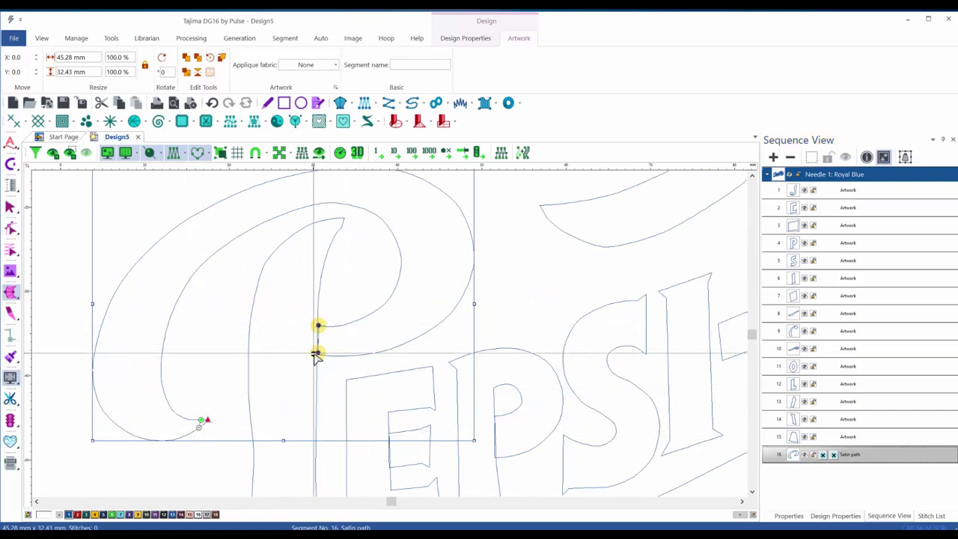
left_click(318, 354)
Add stitch angle lines across the P's bowl, from the lower curve around the outer bend to the upper arc.
left_click(363, 317)
left_click(385, 350)
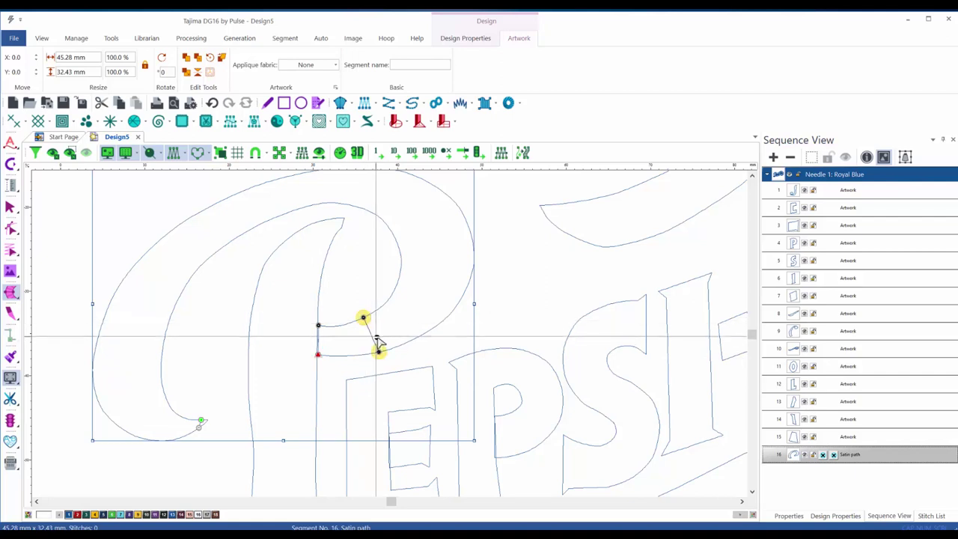
left_click(395, 287)
left_click(444, 317)
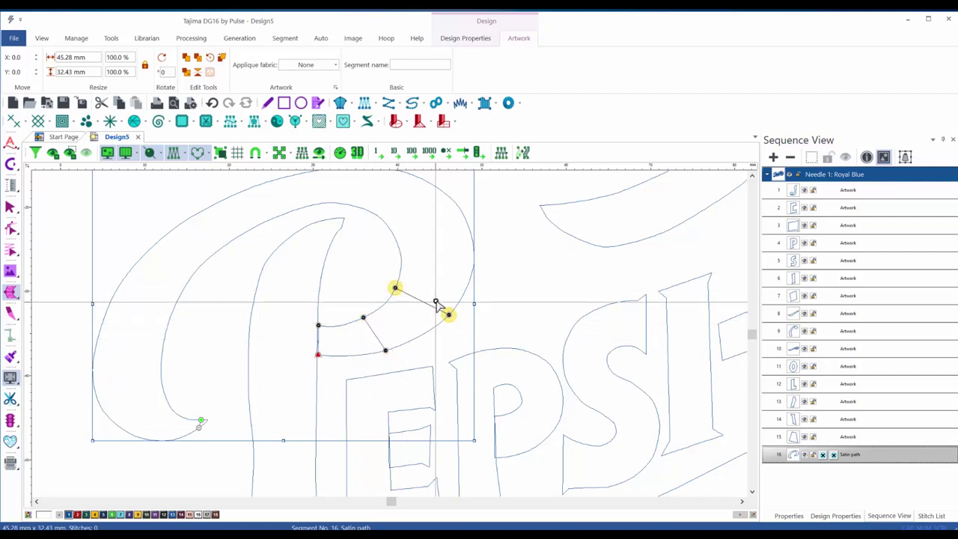
left_click(397, 247)
left_click(470, 234)
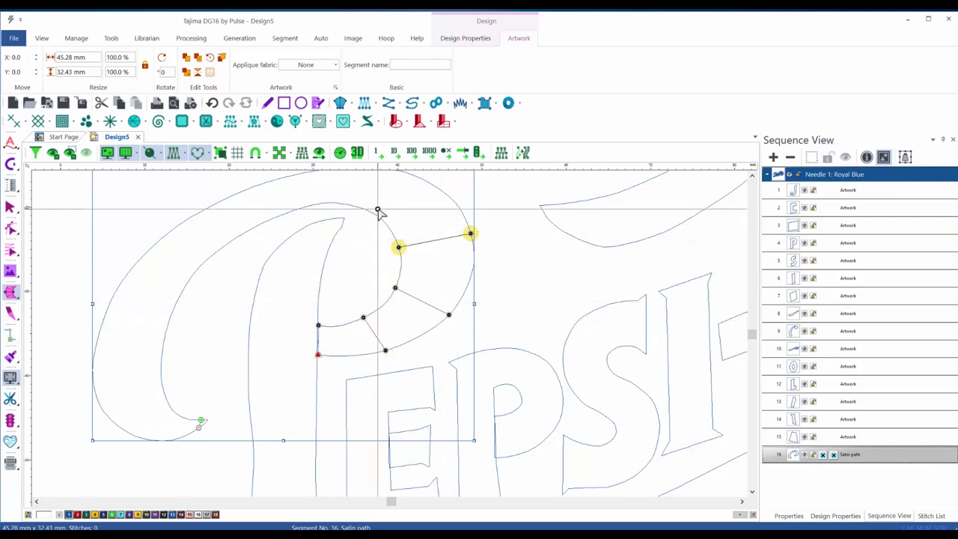
left_click_drag(382, 207, 384, 240)
left_click(373, 244)
left_click(390, 201)
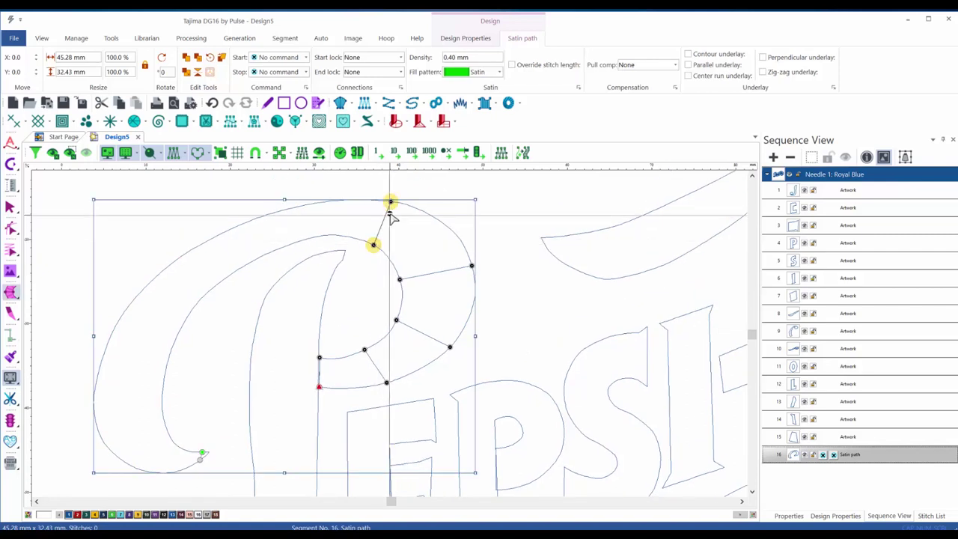
Continue the angle lines along the bowl's upper arc and down into its hook, and generate the satin stitches.
left_click(295, 242)
left_click(292, 207)
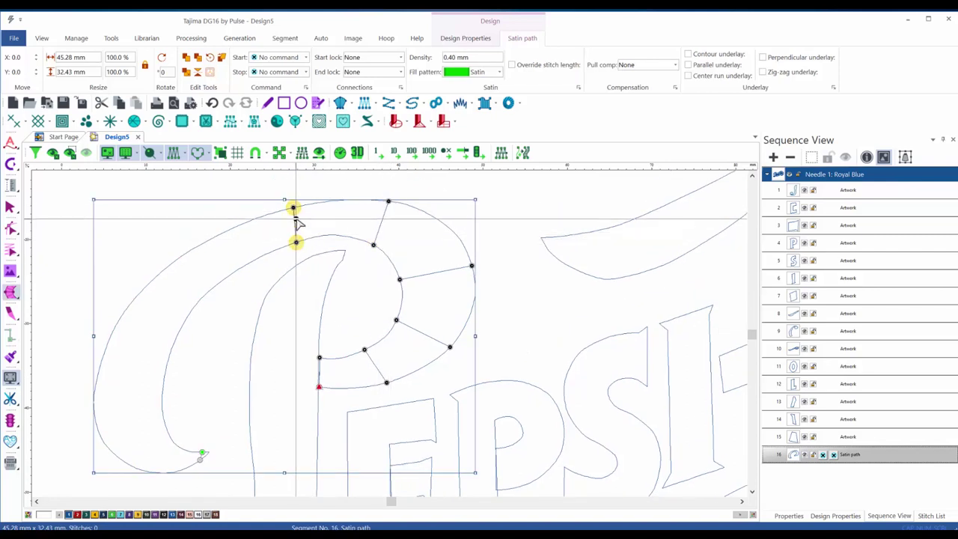
left_click(216, 284)
left_click(198, 246)
left_click(175, 337)
left_click(129, 304)
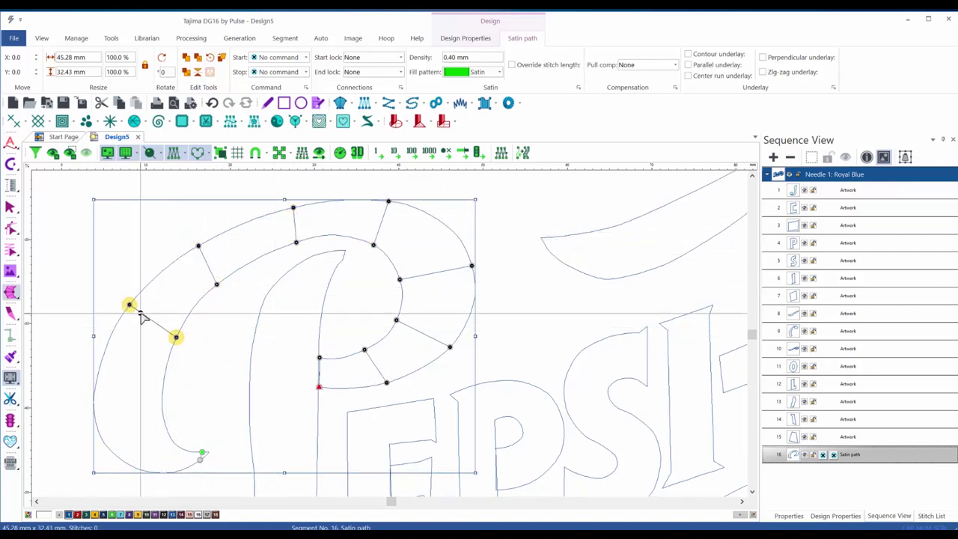
left_click(163, 389)
left_click(96, 389)
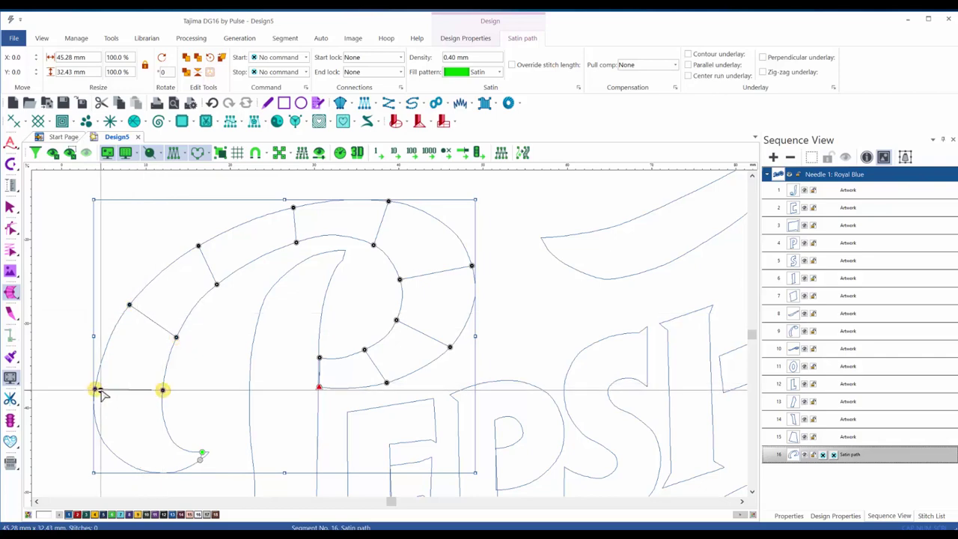
left_click(166, 428)
left_click(112, 451)
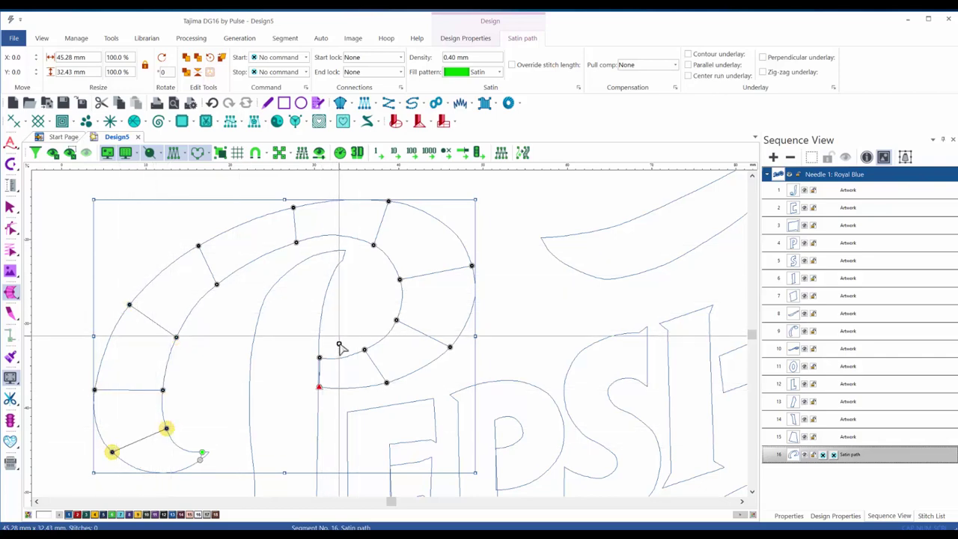
key("g")
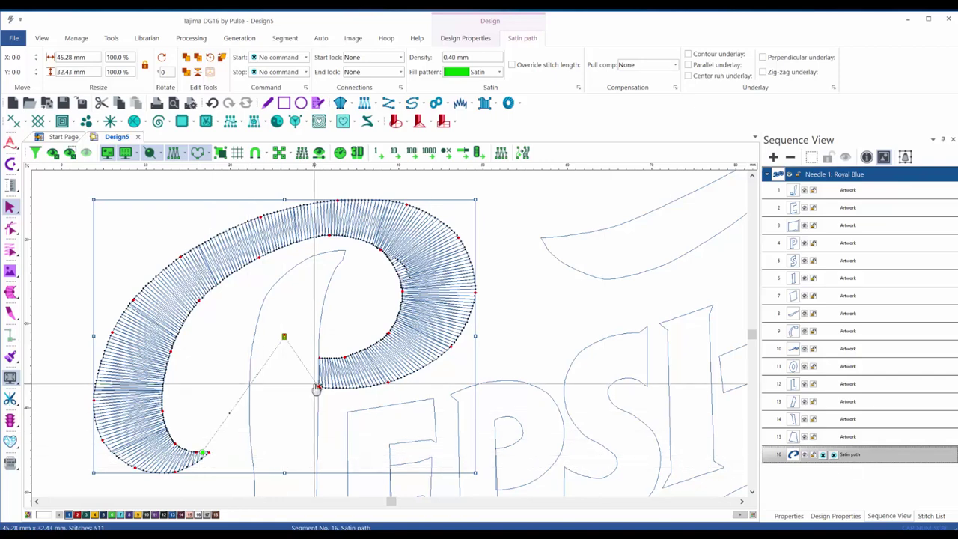
Convert the P's stem outline to a satin path, starting at its upper tip and ending on the inner side of the lower curl.
left_click_drag(428, 397, 443, 351)
left_click(354, 290)
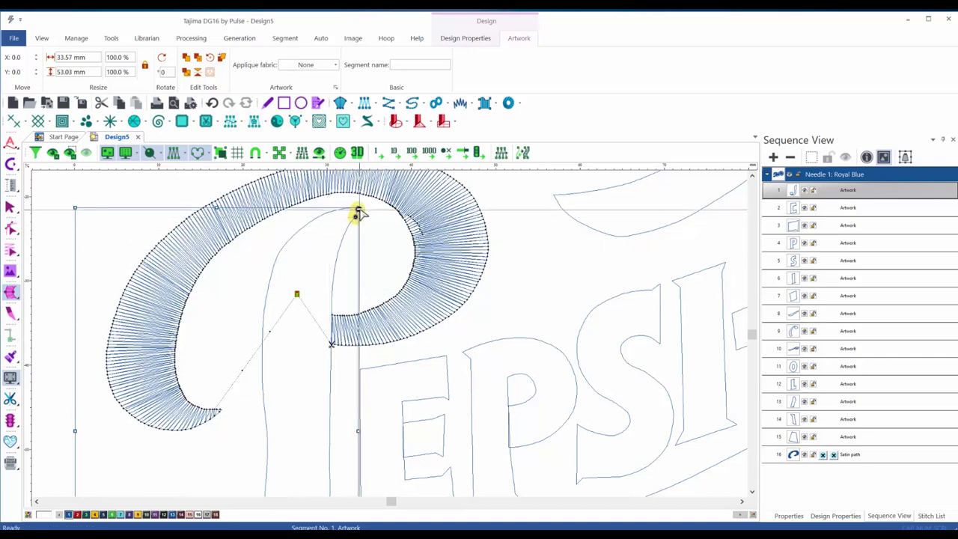
left_click(359, 211)
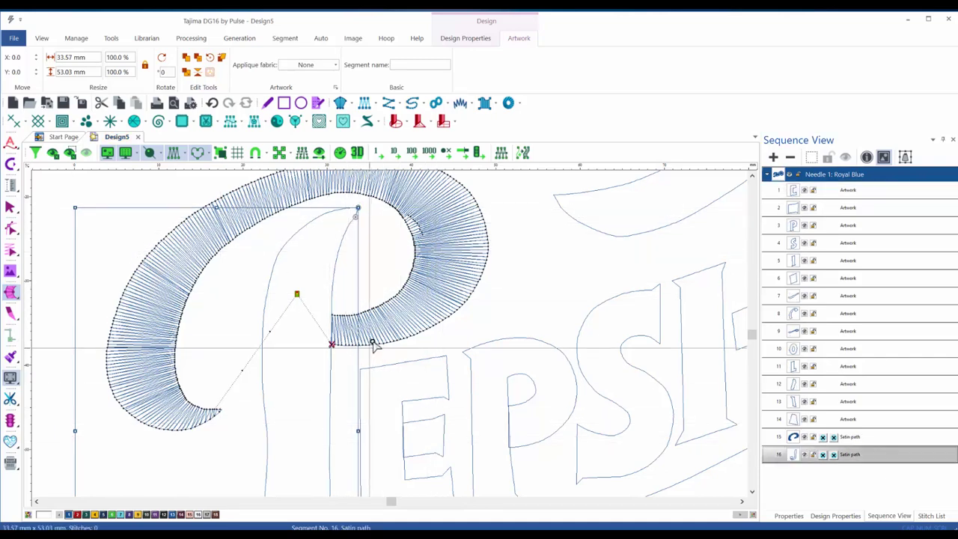
key("space")
left_click_drag(360, 354, 415, 256)
left_click_drag(391, 372, 436, 342)
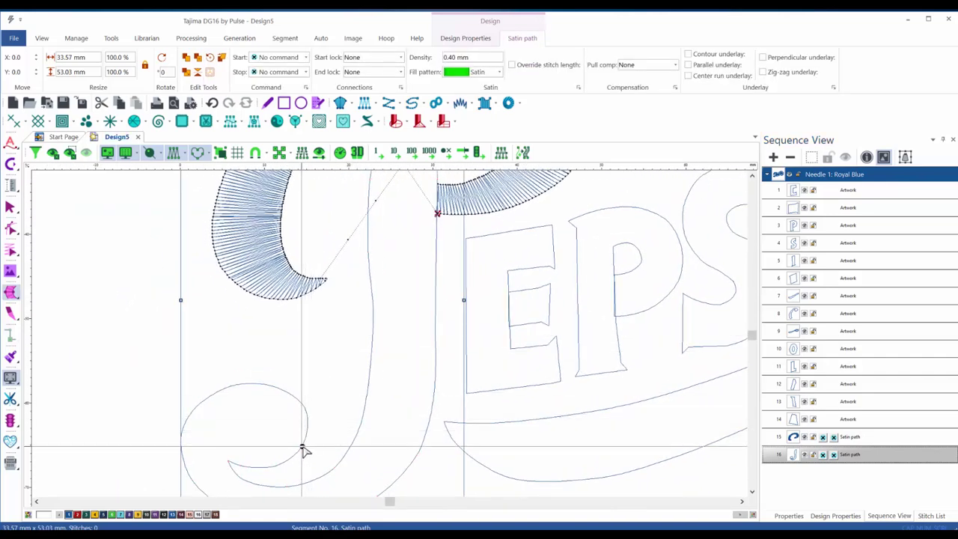
left_click(302, 445)
left_click(307, 419)
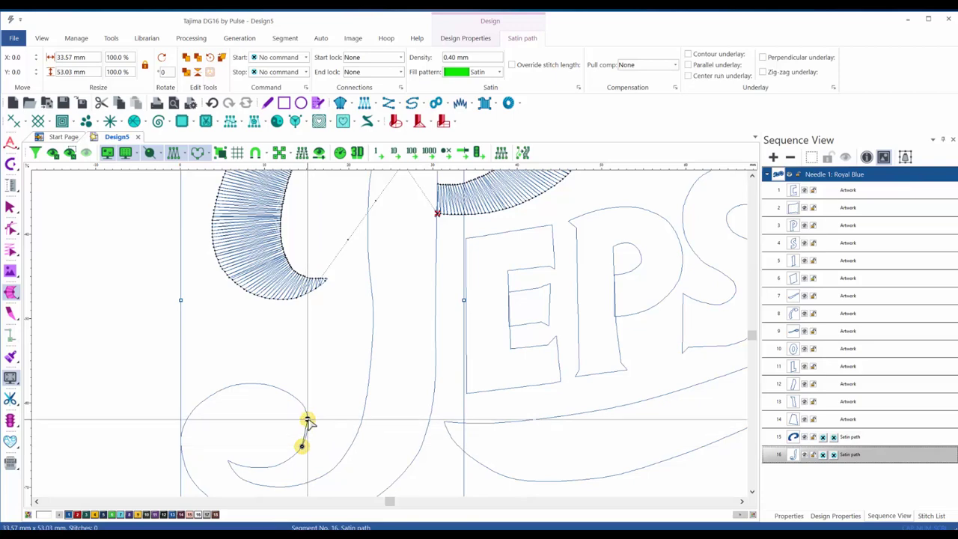
Fan stitch angle lines across the stem's lower curl, from its outer edge to the inner corner and along its rounded end.
left_click(227, 462)
left_click(182, 430)
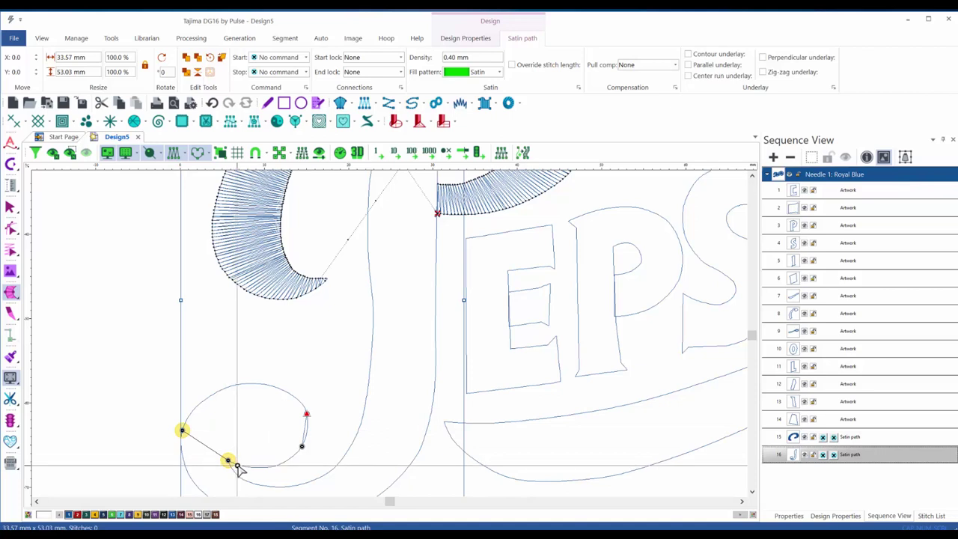
left_click(240, 464)
left_click(216, 392)
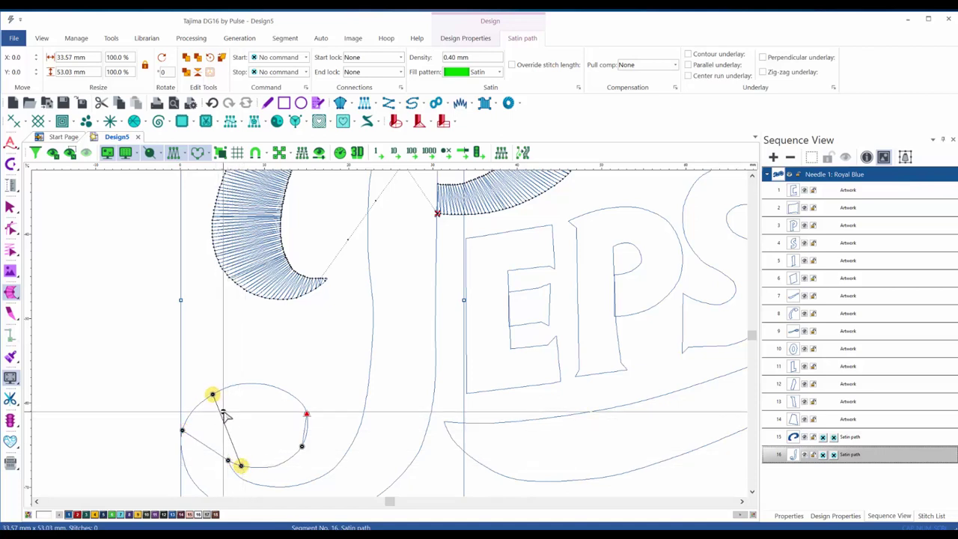
left_click(270, 466)
left_click(269, 386)
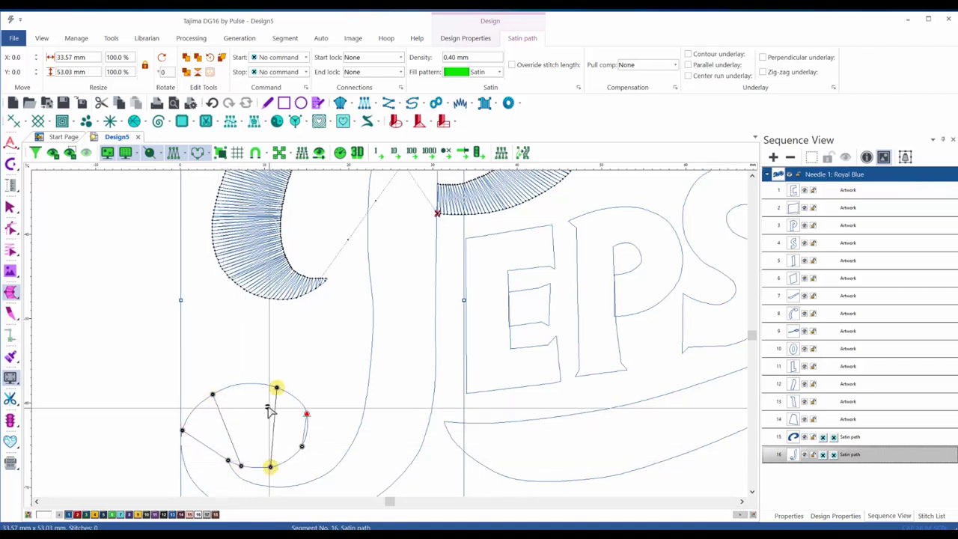
left_click_drag(310, 419, 367, 290)
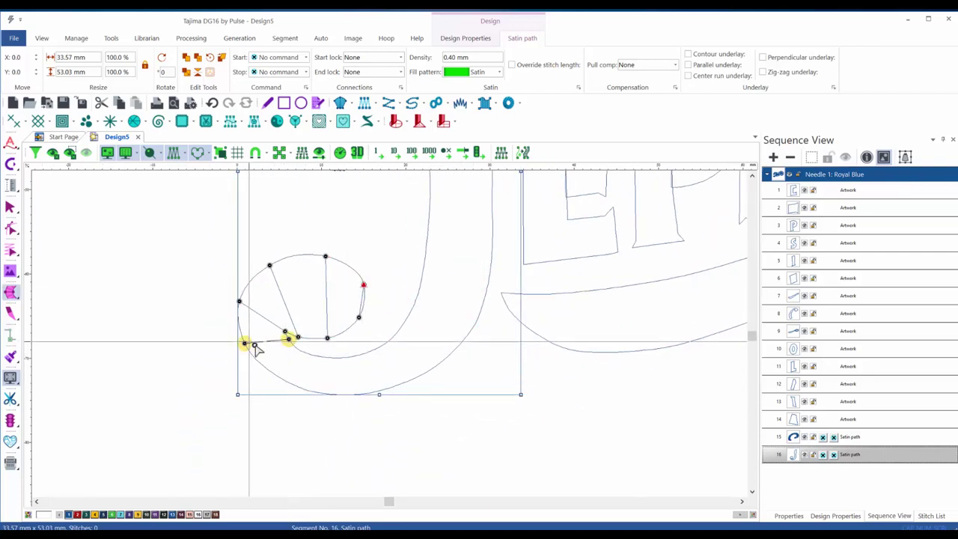
Add stitch angle lines around the stem's bottom curve and up into its straight lower part.
left_click(310, 354)
left_click(289, 383)
left_click(371, 350)
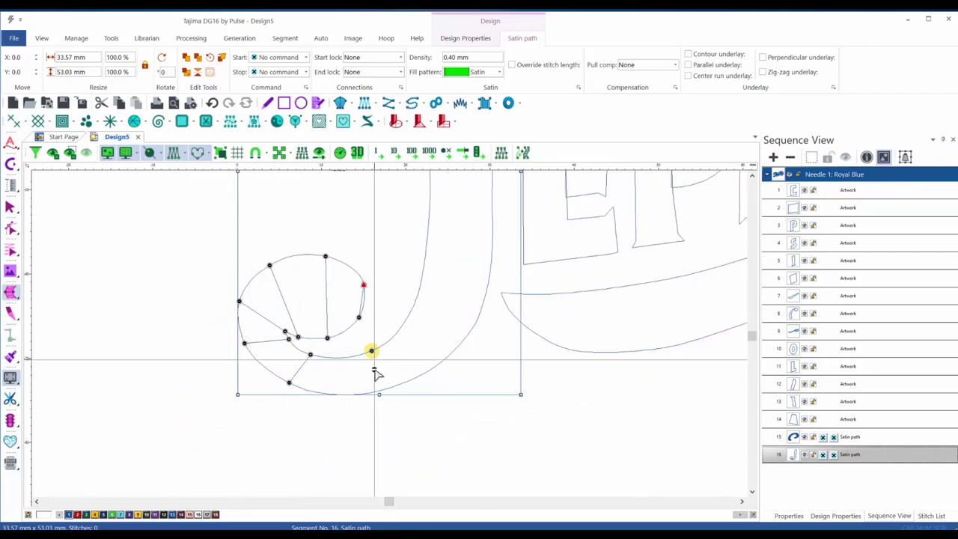
left_click(379, 391)
left_click(411, 309)
left_click(465, 336)
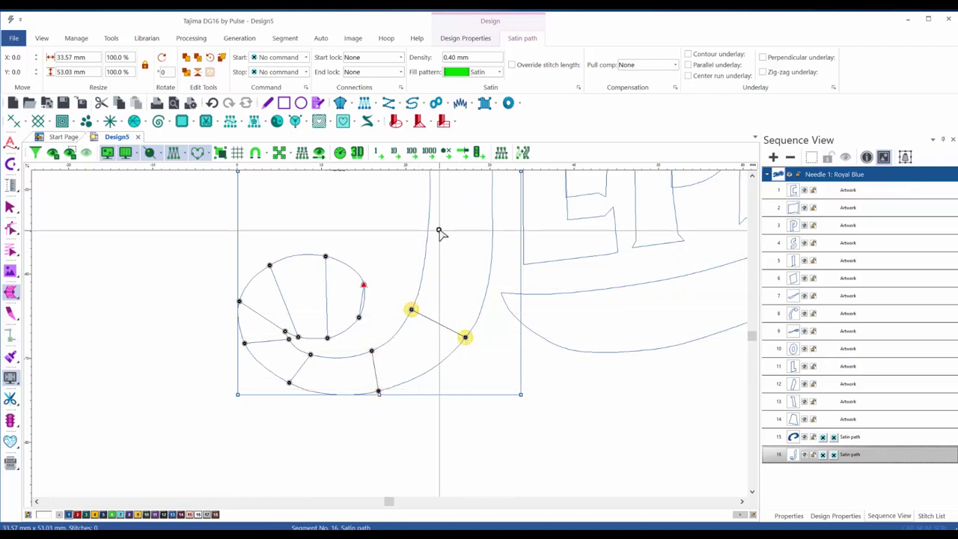
left_click(428, 223)
left_click(492, 231)
Place angle lines across the upper stem up to its curved top, and generate the stem's satin stitches.
left_click_drag(613, 261, 480, 451)
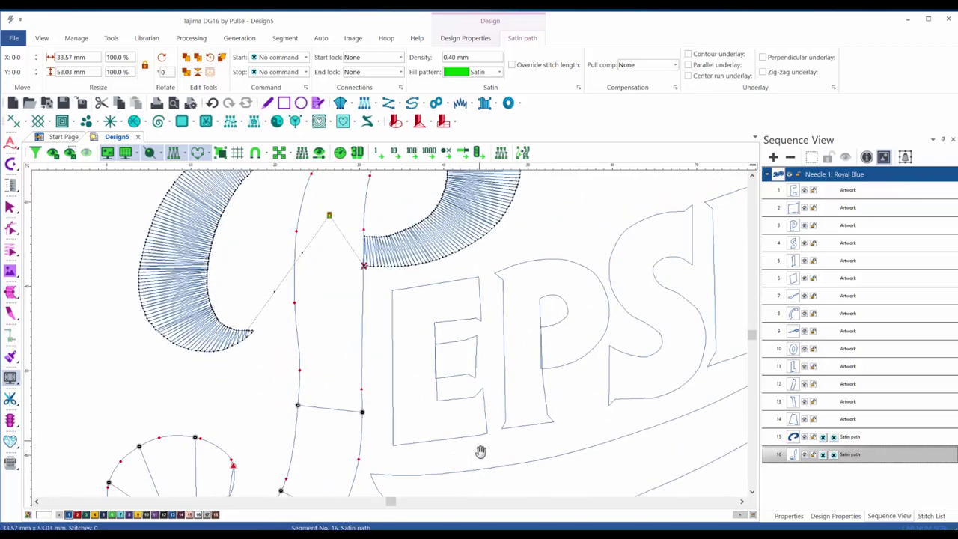
left_click_drag(385, 292, 368, 374)
left_click(259, 414)
left_click(326, 413)
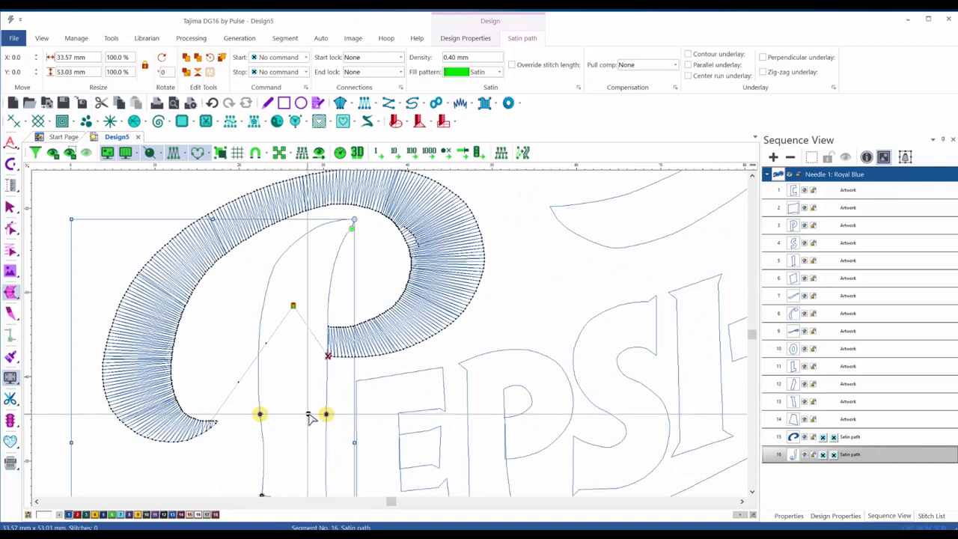
left_click(261, 315)
left_click(327, 327)
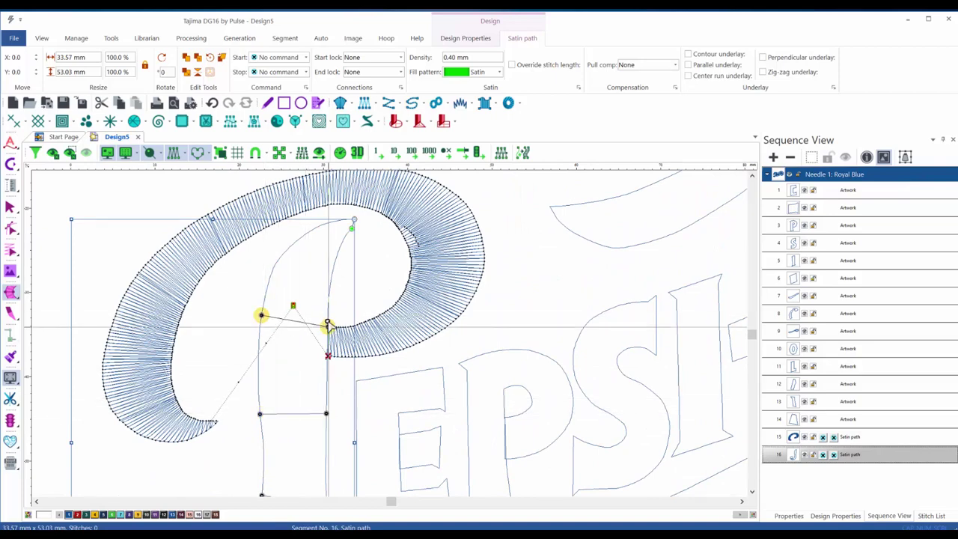
left_click(292, 244)
left_click(332, 270)
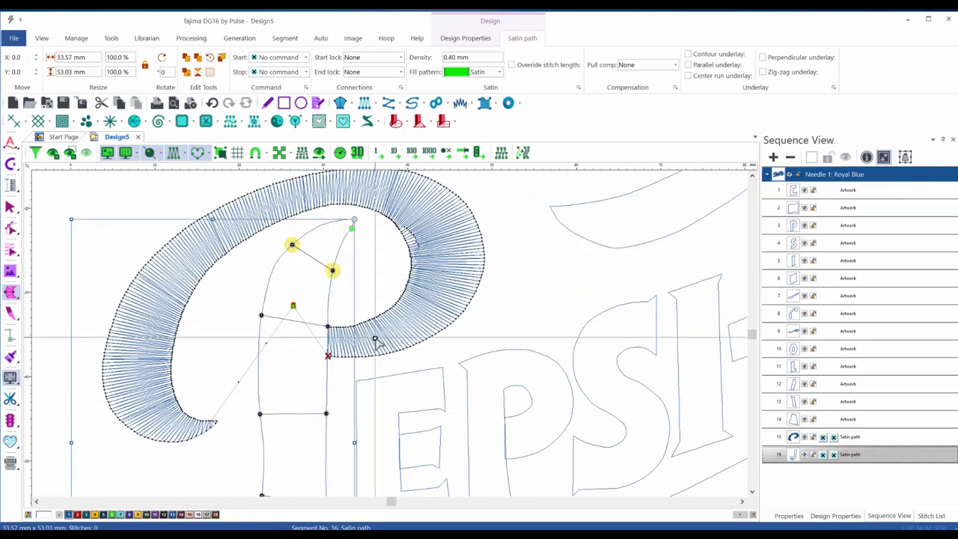
key("Return")
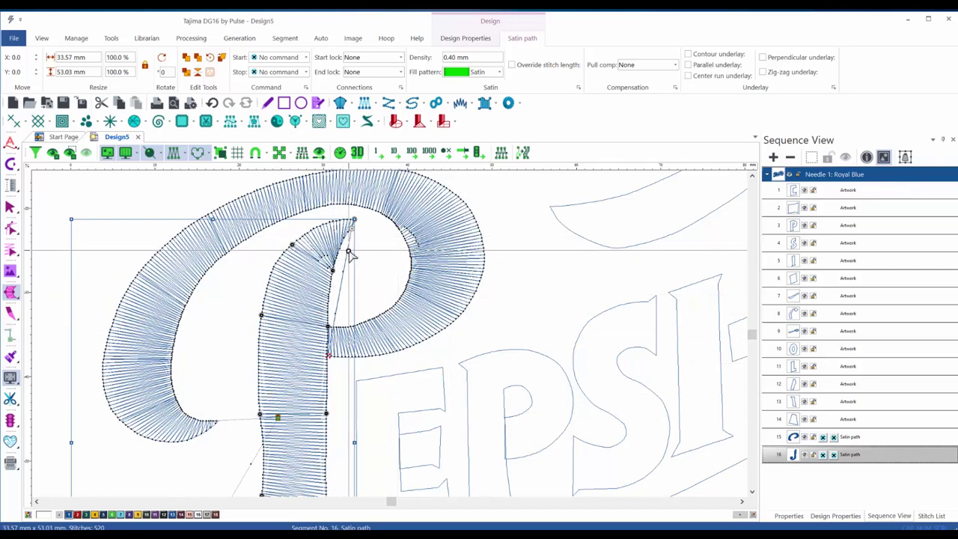
Add one more angle line close to the stem's pointed top and regenerate the satin stitches.
scroll(349, 252, "up", 2)
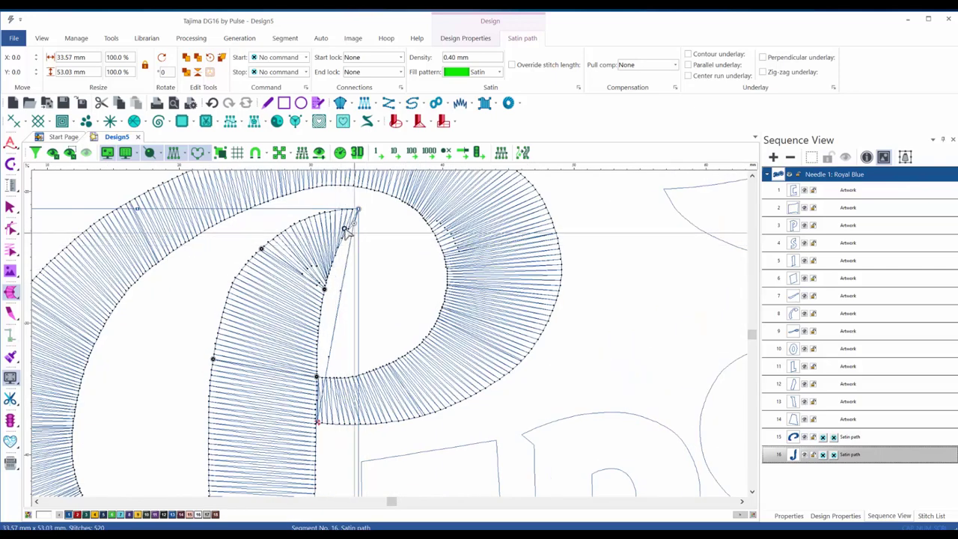
left_click_drag(345, 229, 324, 215)
left_click(321, 214)
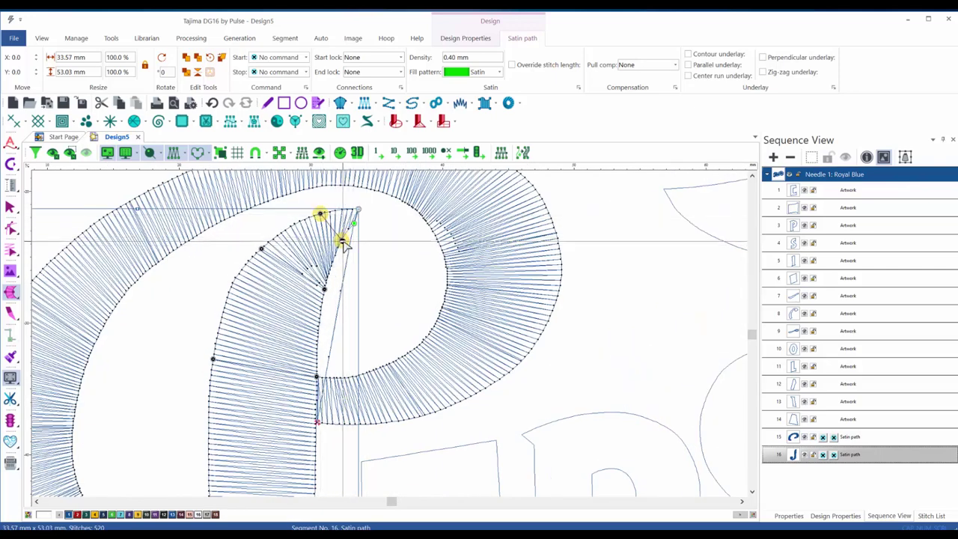
key("Return")
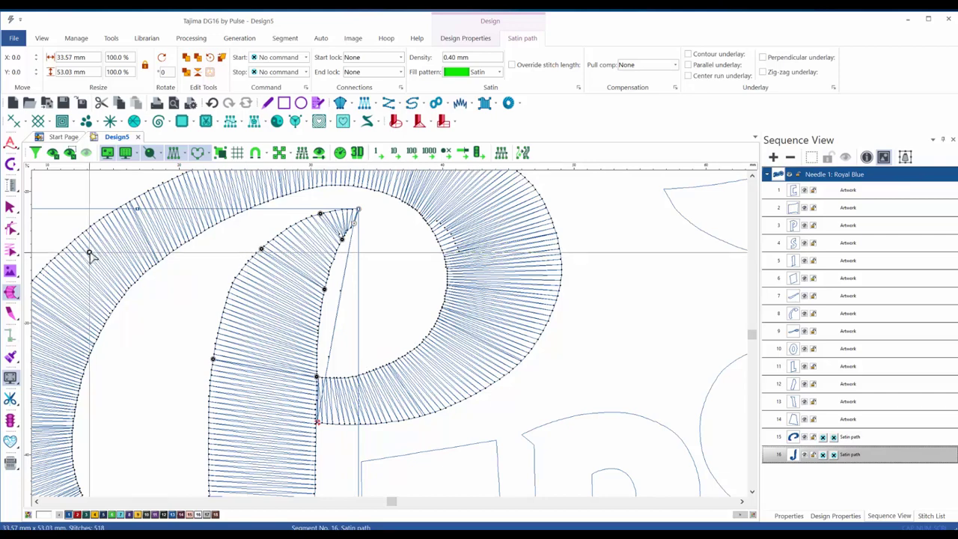
Edit the vertices at the pointed top of the large P's stem to refine its tip.
left_click(12, 232)
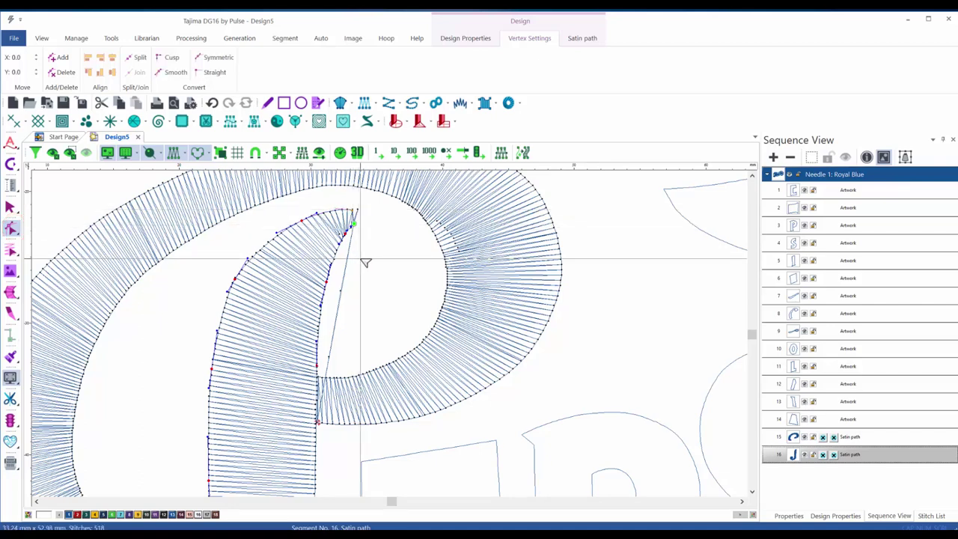
scroll(316, 310, "down", 3)
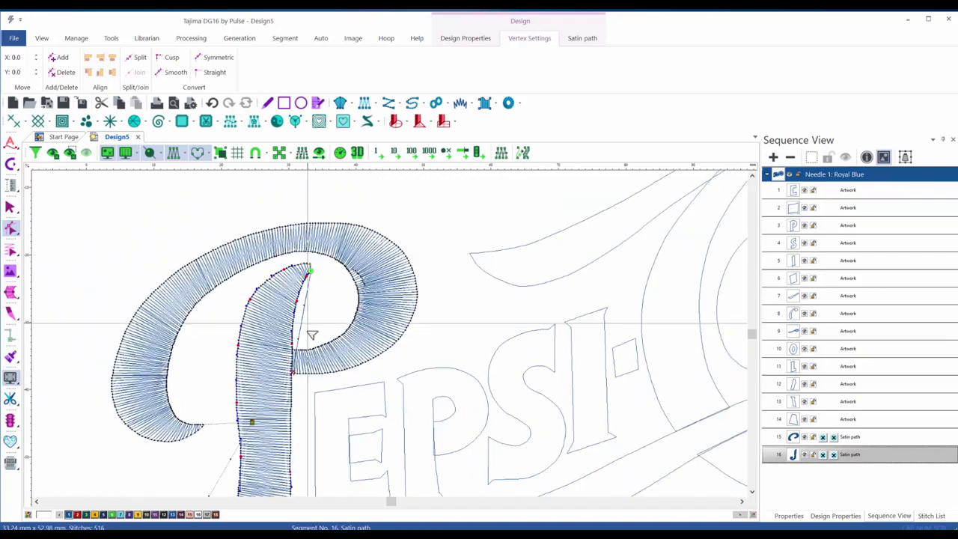
scroll(311, 393, "down", 2)
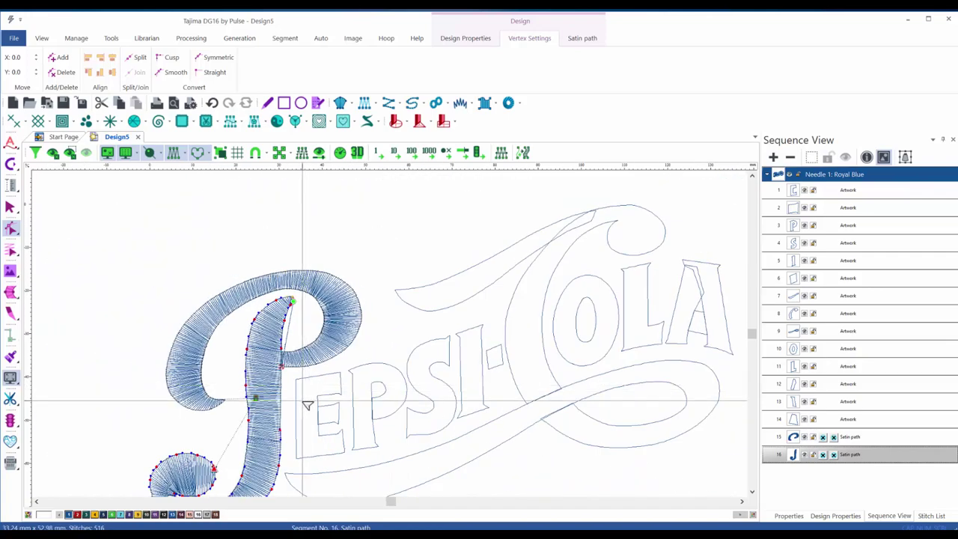
scroll(306, 405, "down", 2)
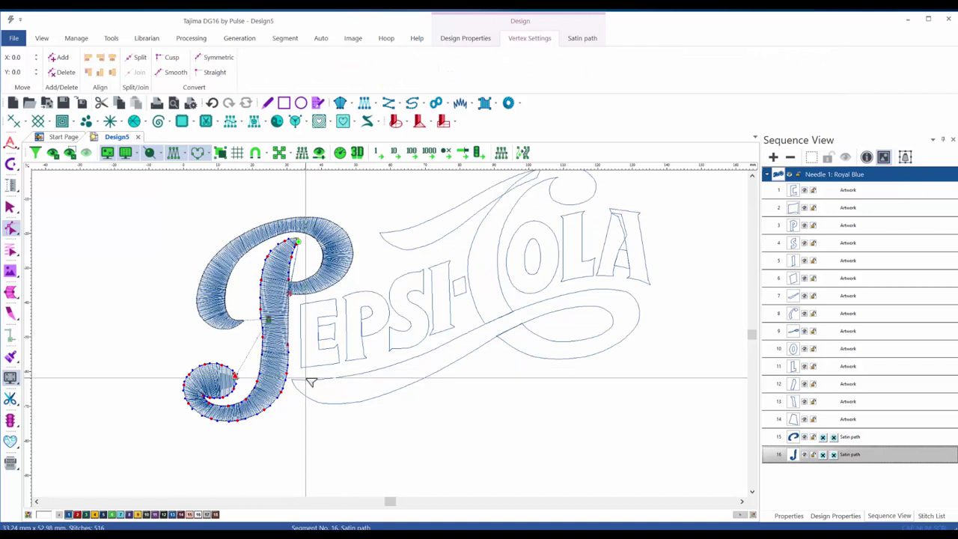
key("Escape")
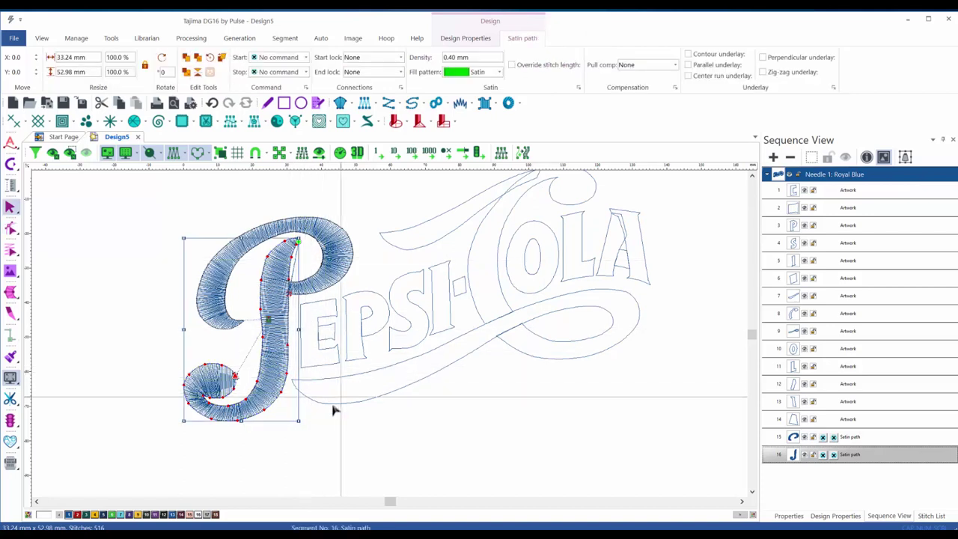
Combine the large P's bowl and stem into a single satin path, and move its start point to the upper stem's right edge.
left_click_drag(225, 199, 338, 282)
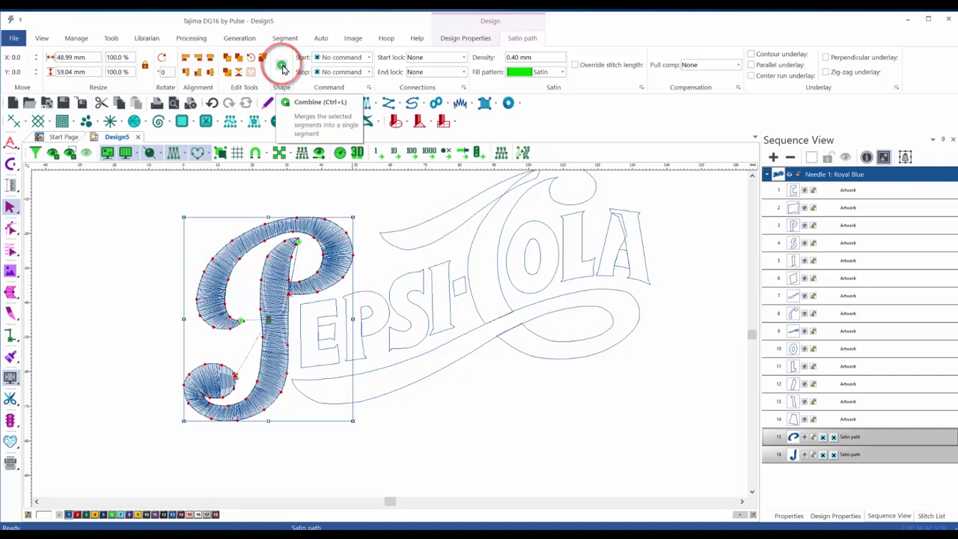
left_click(281, 66)
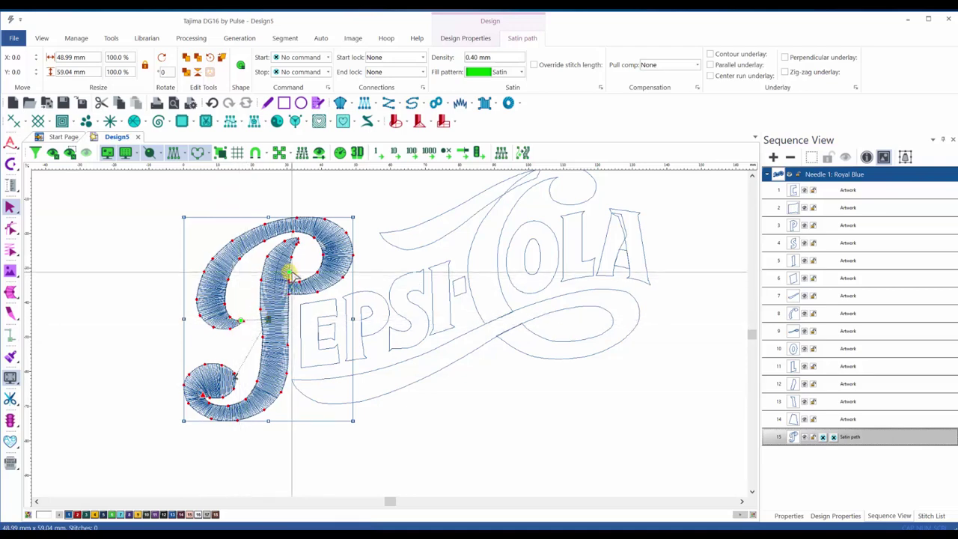
left_click_drag(289, 267, 289, 270)
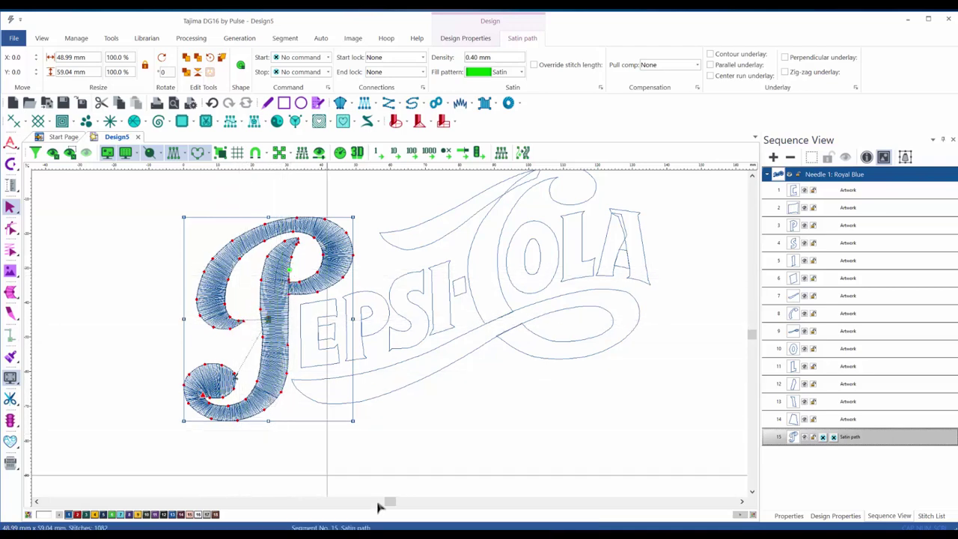
Convert the E's main outline to a satin path, starting across the upper arm's tip and ending across the lower arm's tip.
left_click(321, 371)
scroll(321, 374, "up", 4)
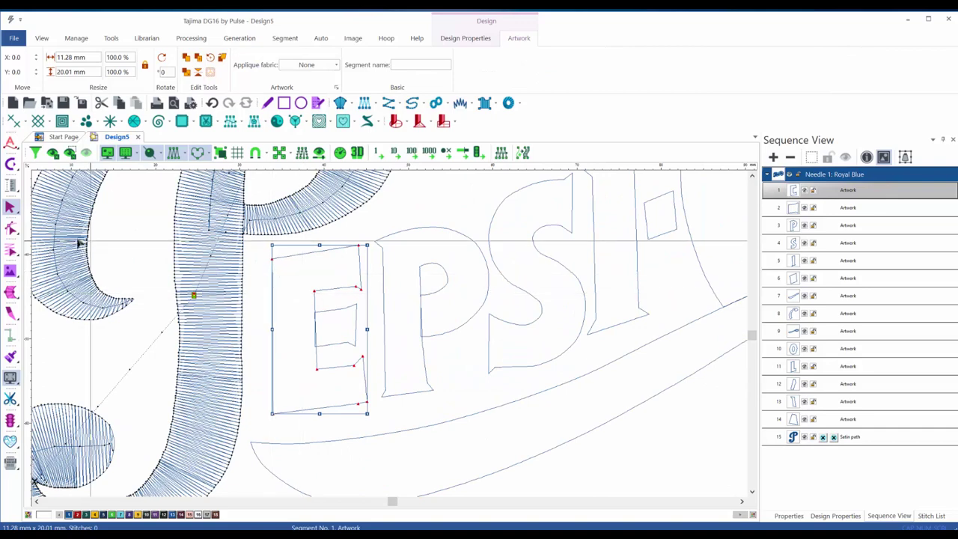
left_click(12, 294)
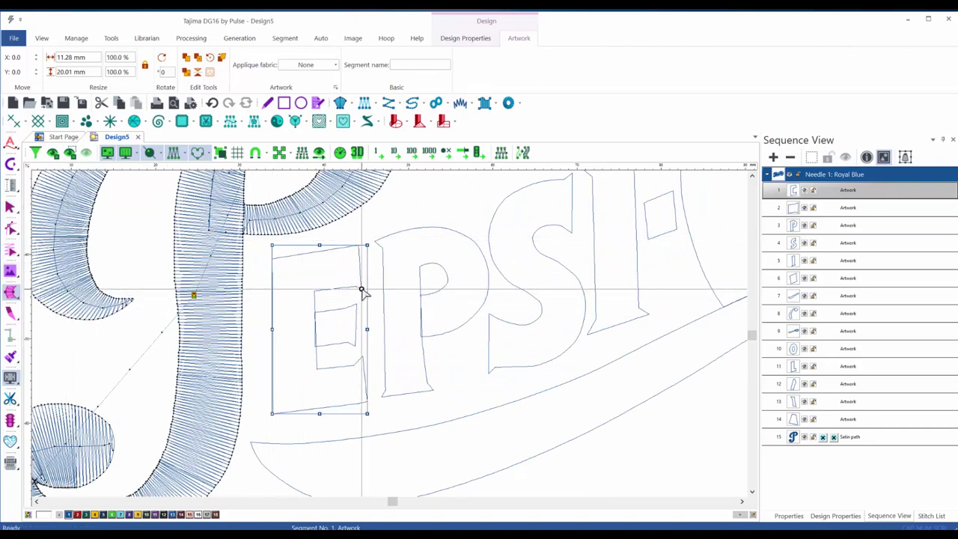
left_click_drag(362, 291, 370, 240)
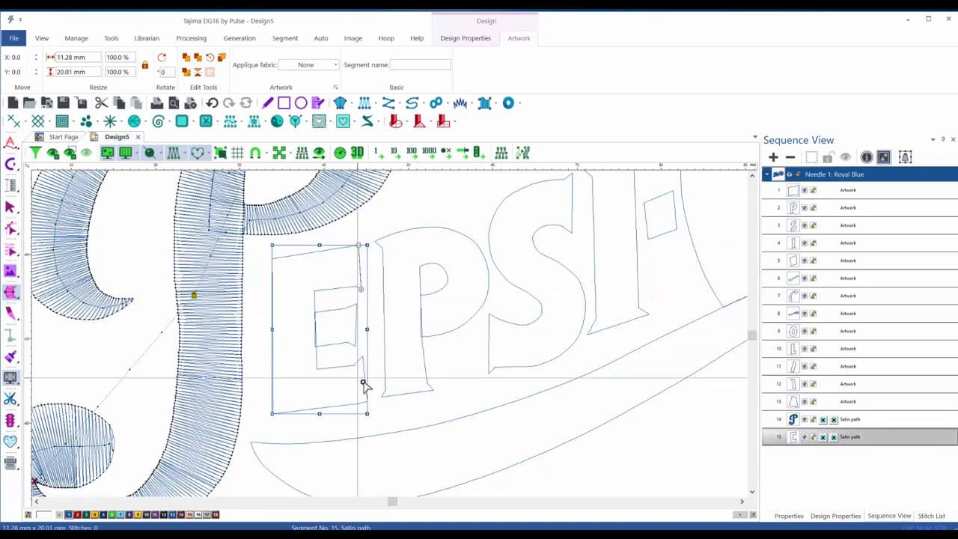
left_click(366, 359)
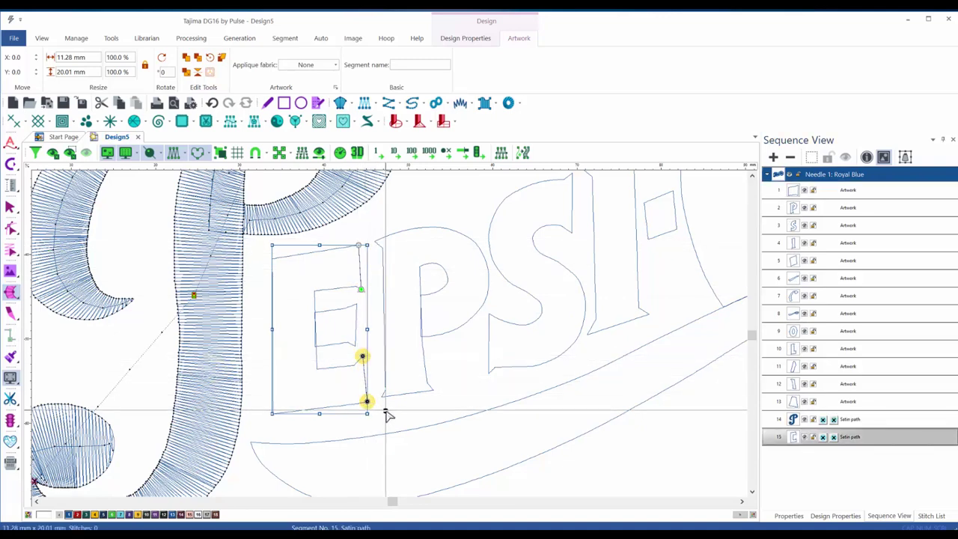
Add diagonal stitch angle lines across the E's lower-left and upper-left corners, from inner to outer corner.
left_click(316, 372)
left_click(272, 413)
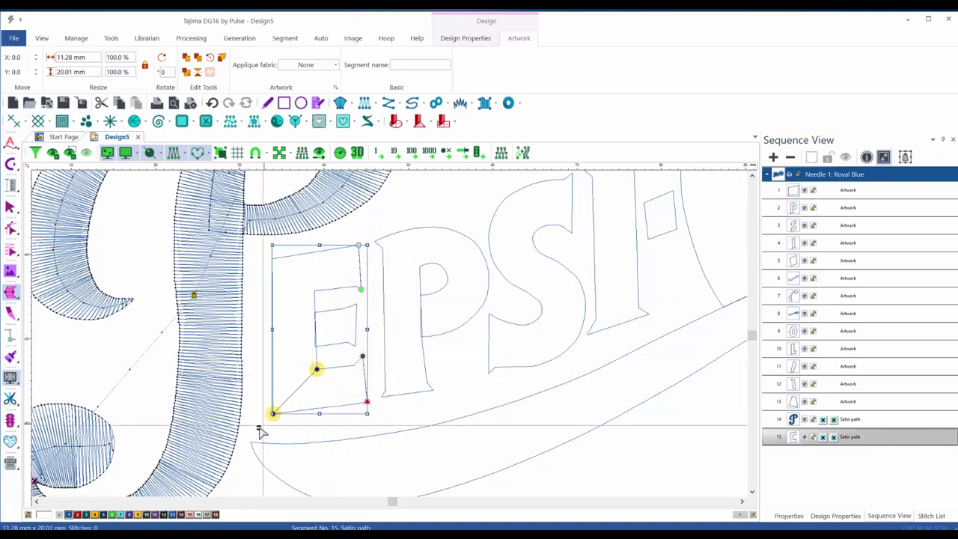
left_click(314, 291)
left_click(272, 259)
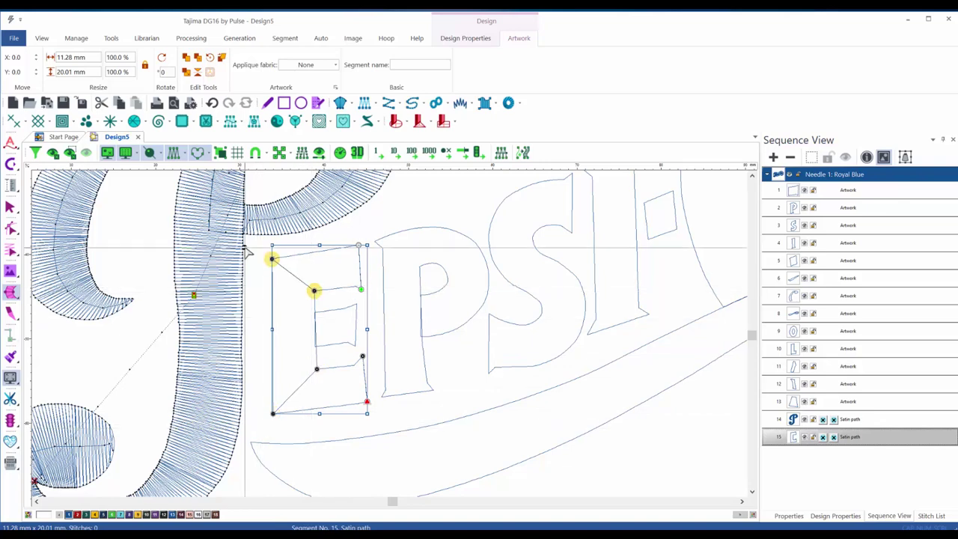
Add one angle line across each arm of the E and two across its stem, and generate the satin stitches.
left_click(325, 289)
left_click(318, 253)
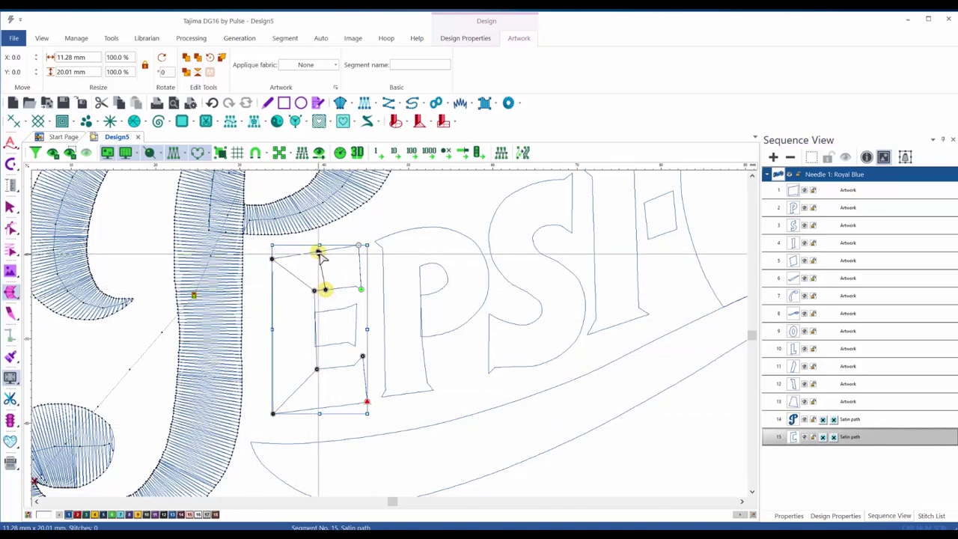
left_click(314, 301)
left_click(272, 301)
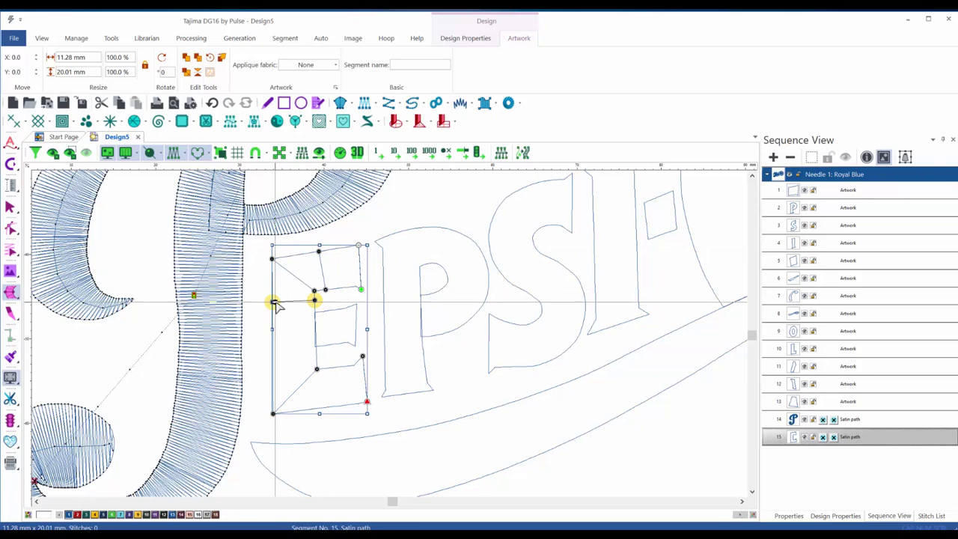
left_click(316, 358)
left_click(272, 363)
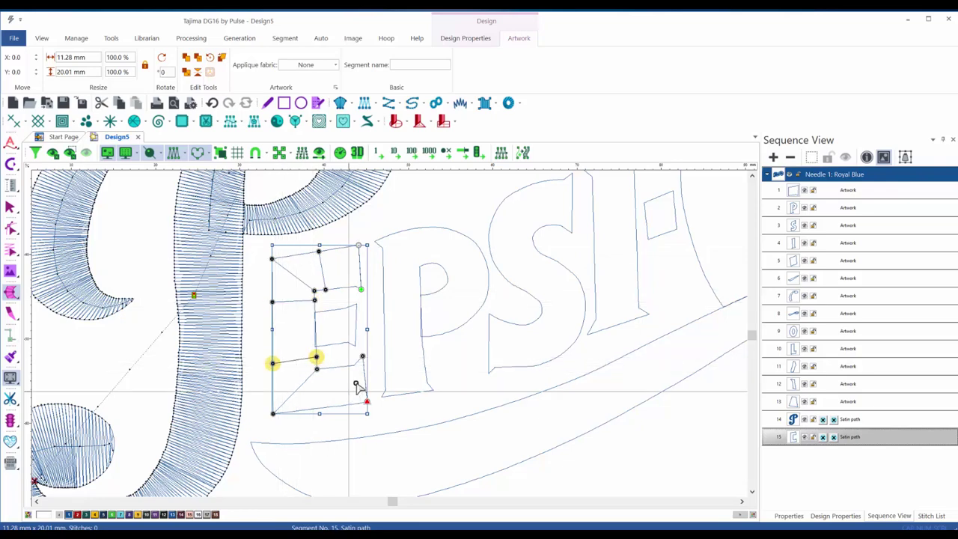
left_click(335, 367)
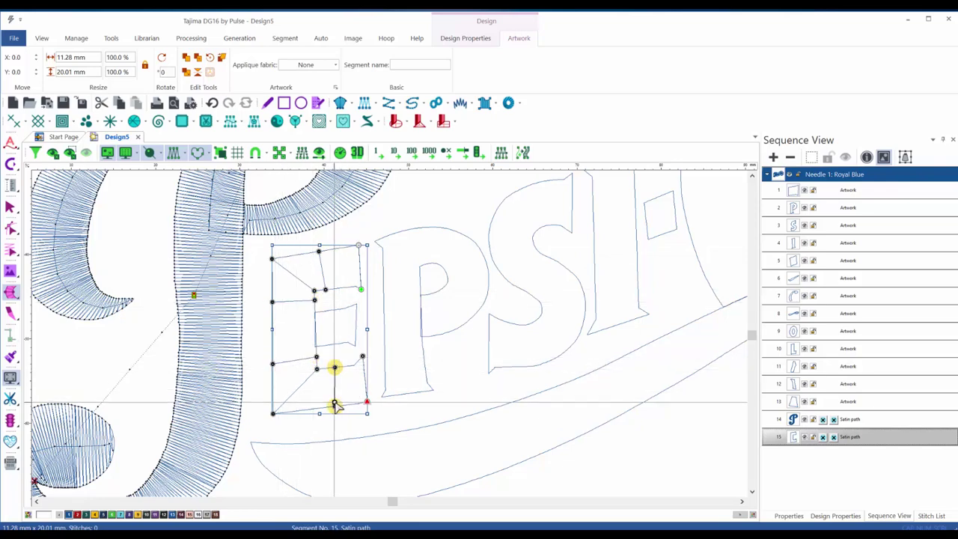
left_click(335, 405)
key("Return")
key("Escape")
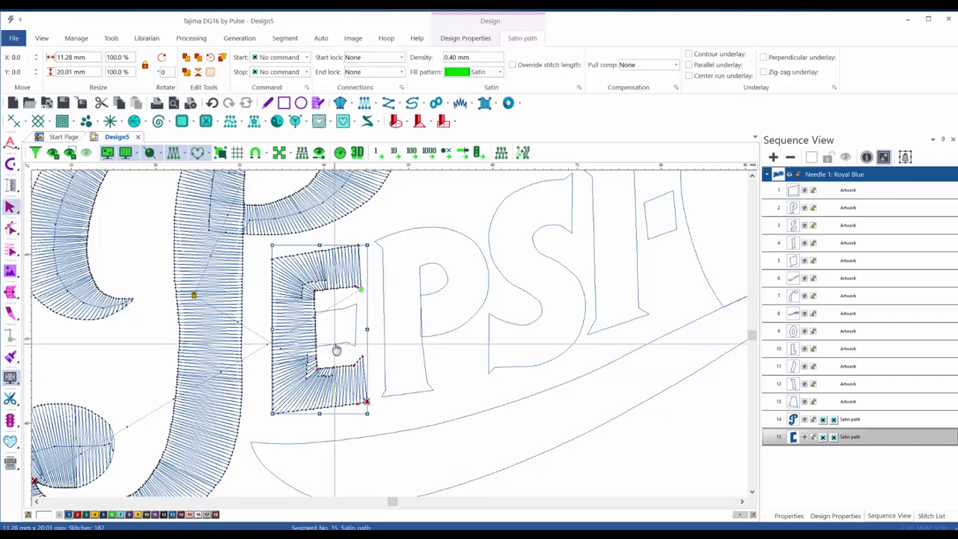
Convert the E's middle bar to satin stitches running from its outer end to the stem.
left_click(334, 344)
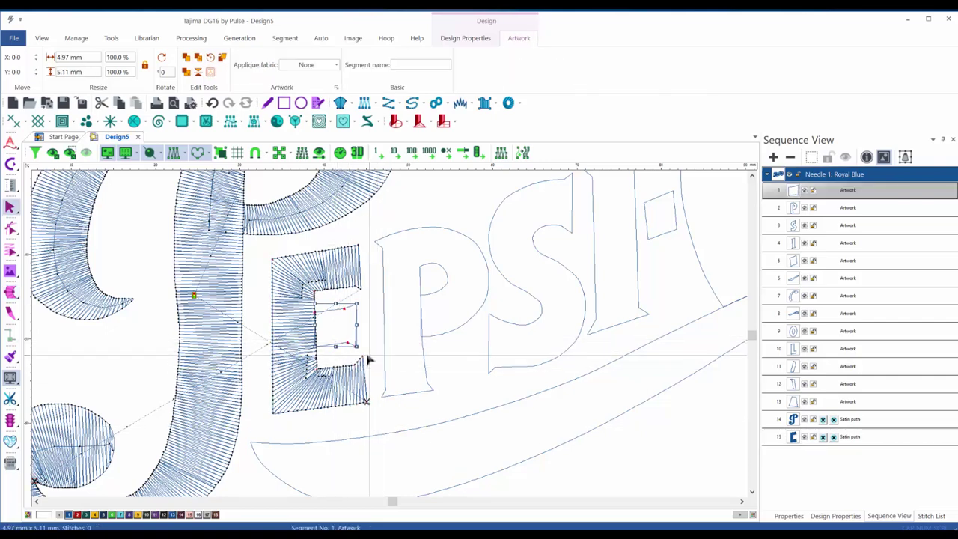
key("space")
left_click_drag(358, 348, 379, 290)
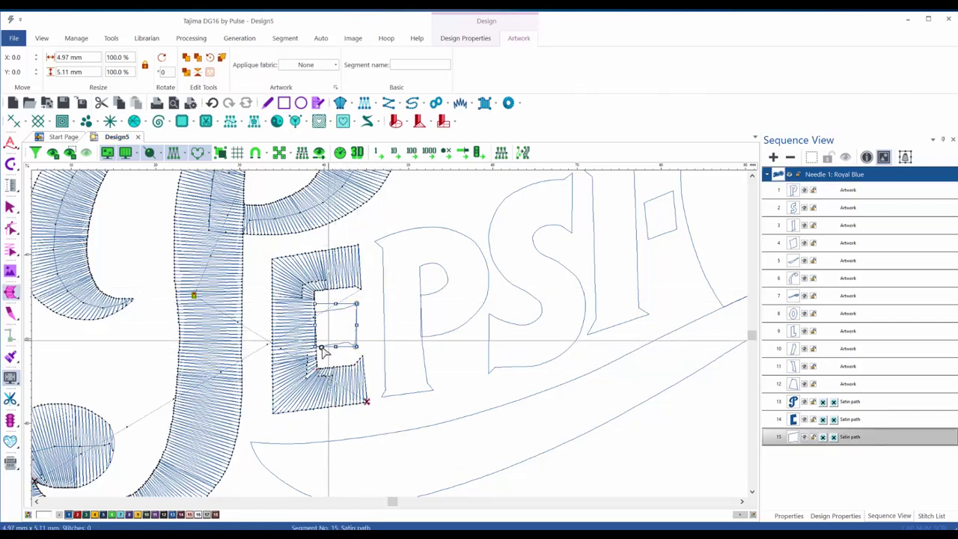
left_click_drag(315, 349, 303, 305)
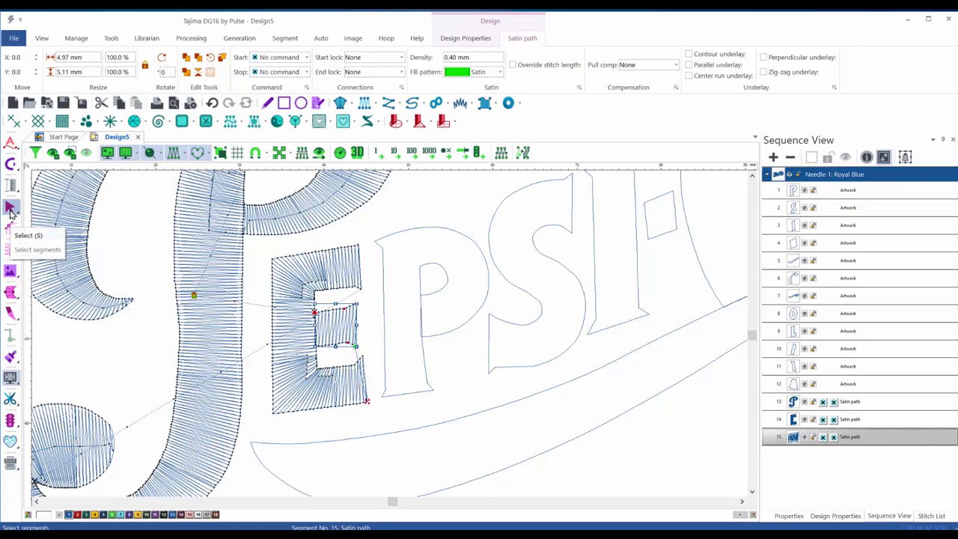
Combine the E's main body and middle bar into a single satin path.
left_click(11, 210)
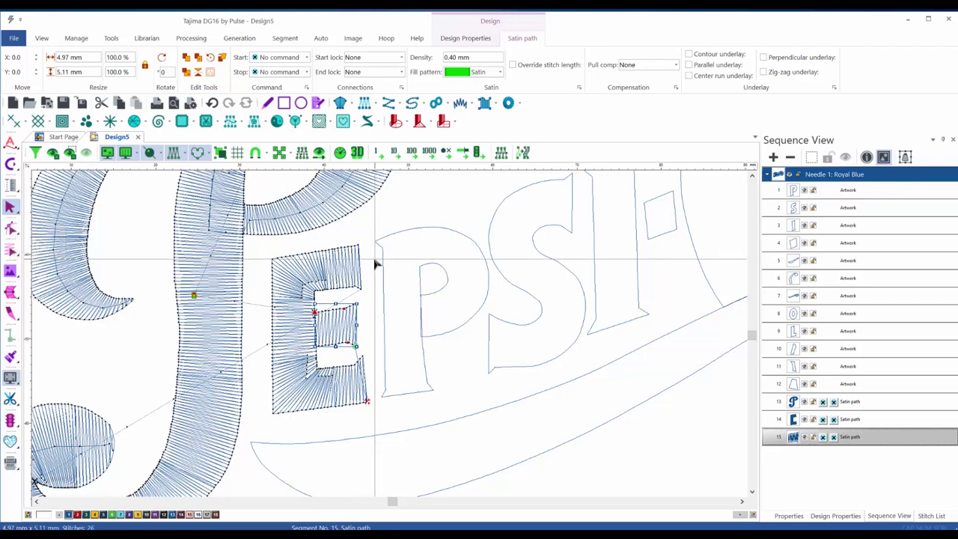
left_click_drag(370, 260, 326, 355)
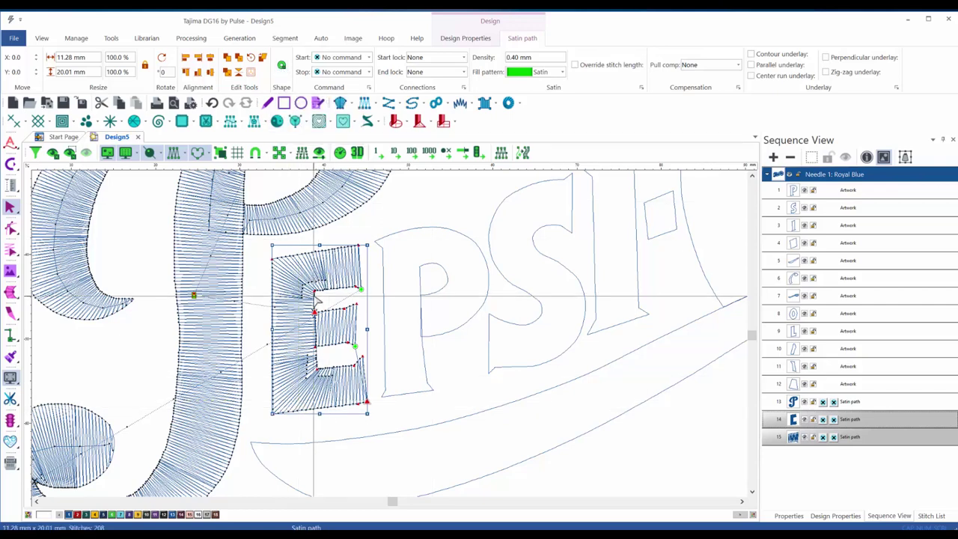
key("ctrl+l")
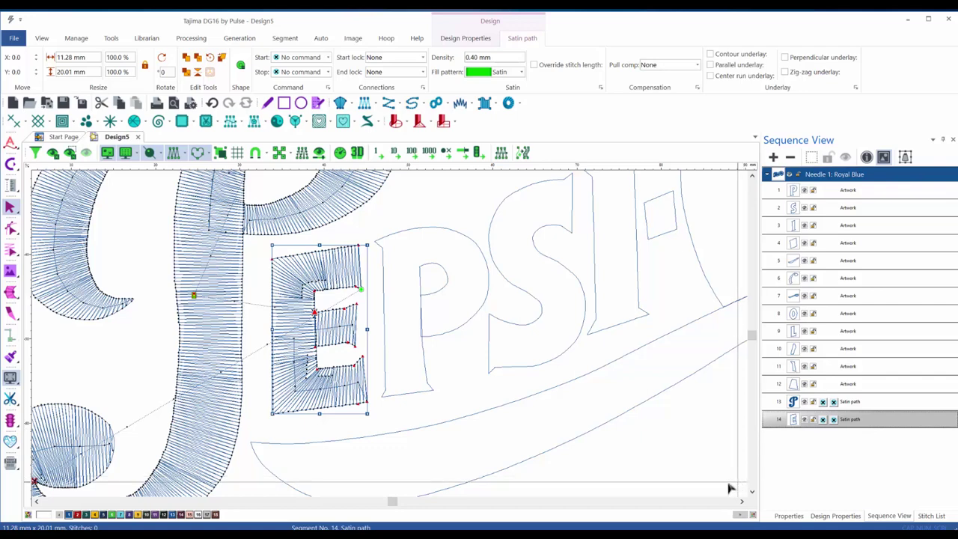
Convert the small P's outline to a satin path, starting across the stem's base and ending where the lower bowl meets the stem.
left_click(431, 237)
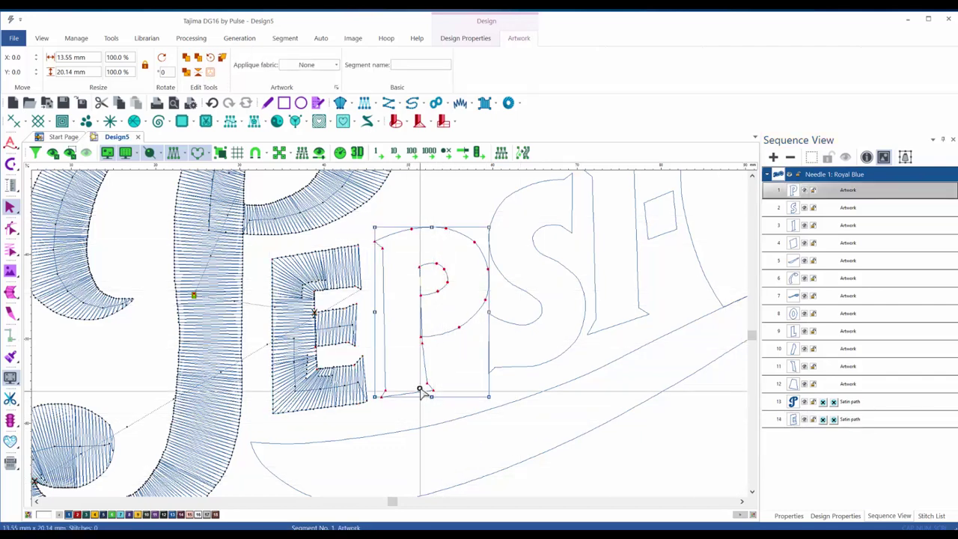
key("space")
left_click(380, 397)
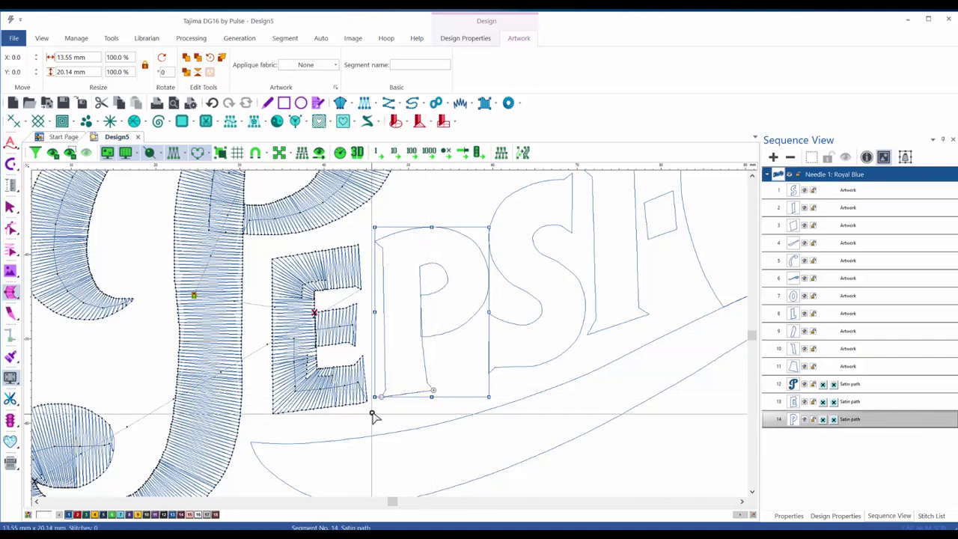
scroll(430, 340, "up", 3)
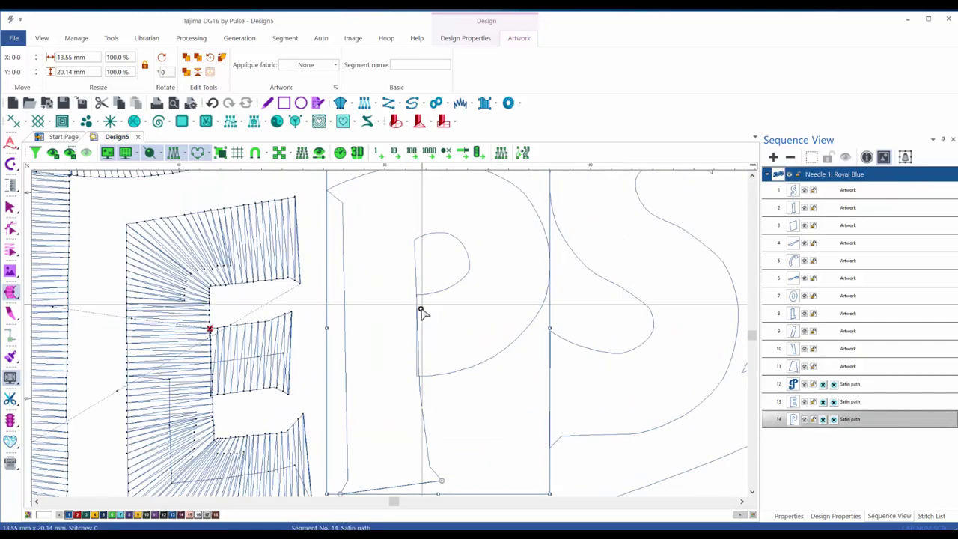
scroll(425, 336, "up", 1)
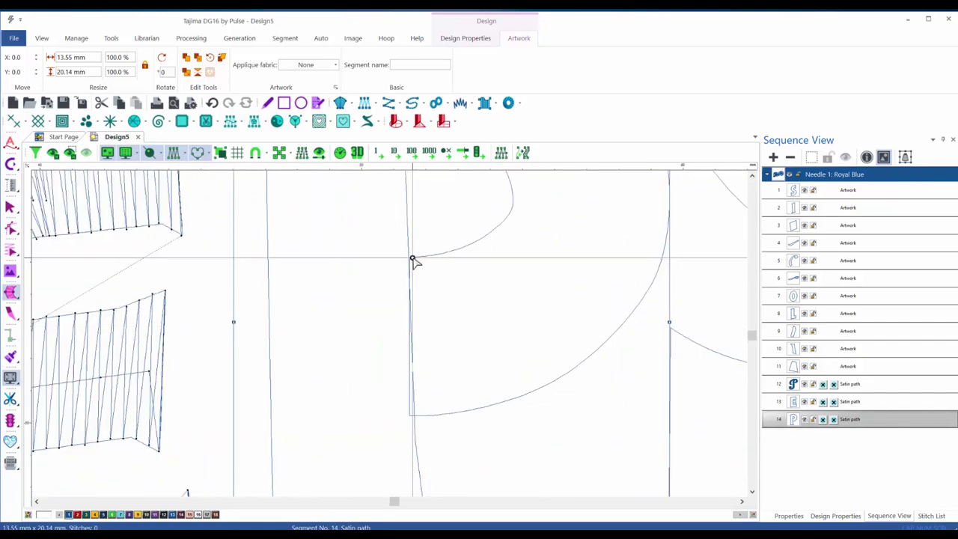
left_click(411, 258)
left_click(432, 414)
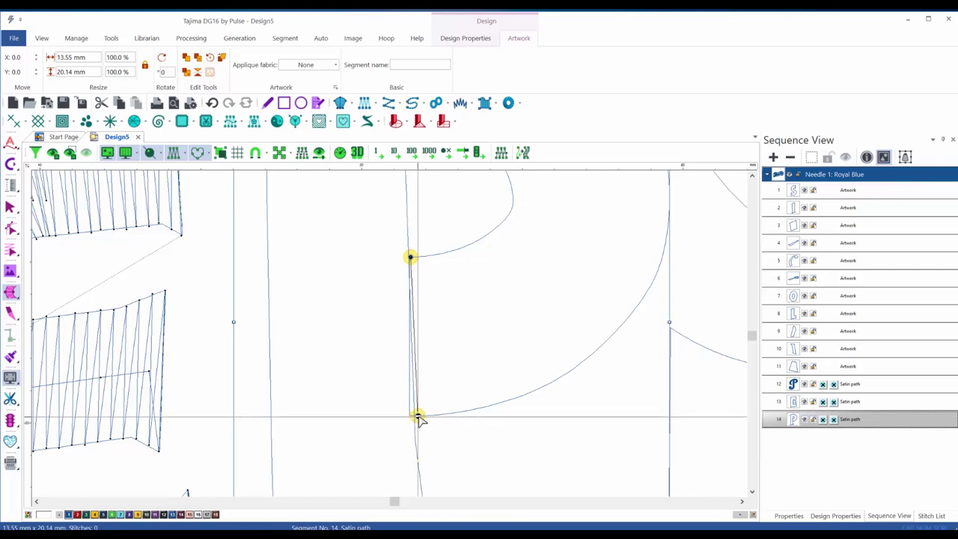
Add an angle line from the small P's upper-left corner to the bowl's inner corner, plus two across its stem.
scroll(523, 364, "down", 3)
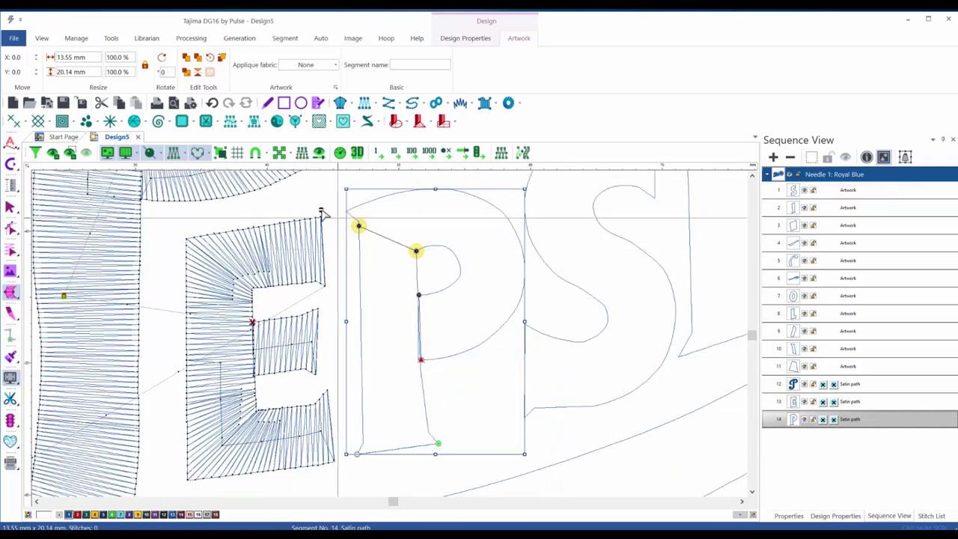
left_click_drag(322, 213, 314, 206)
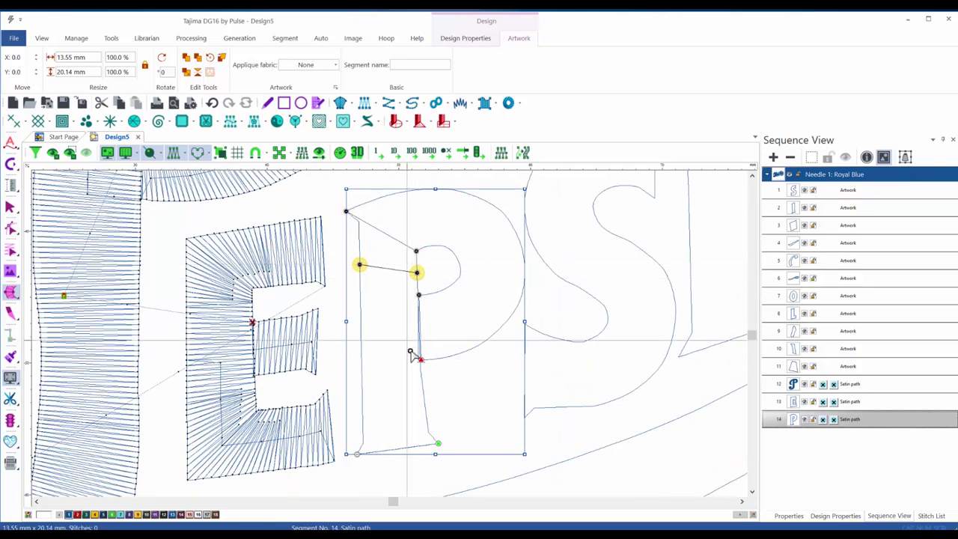
left_click(379, 389)
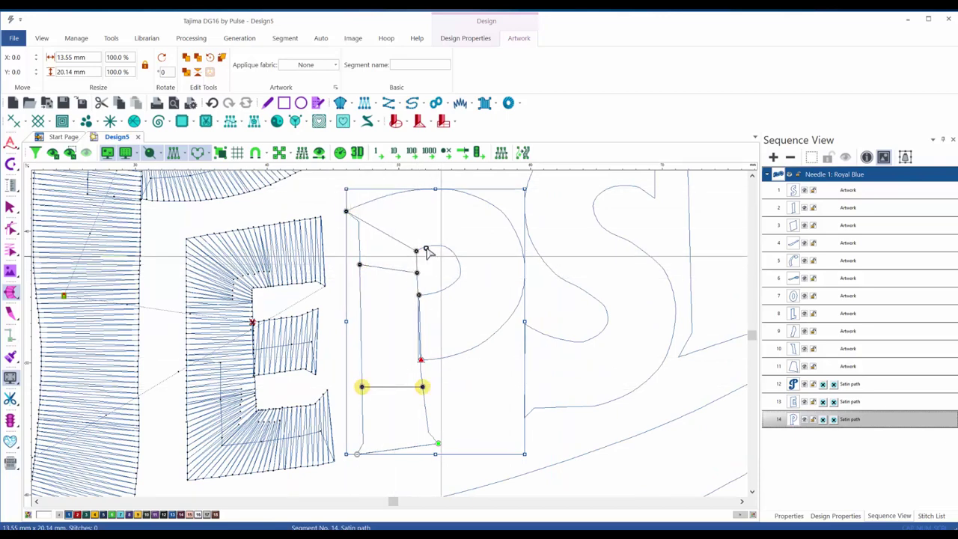
Add three angle lines across the upper bowl of the small P, from its inner edge to its outer curve.
left_click_drag(427, 243, 409, 197)
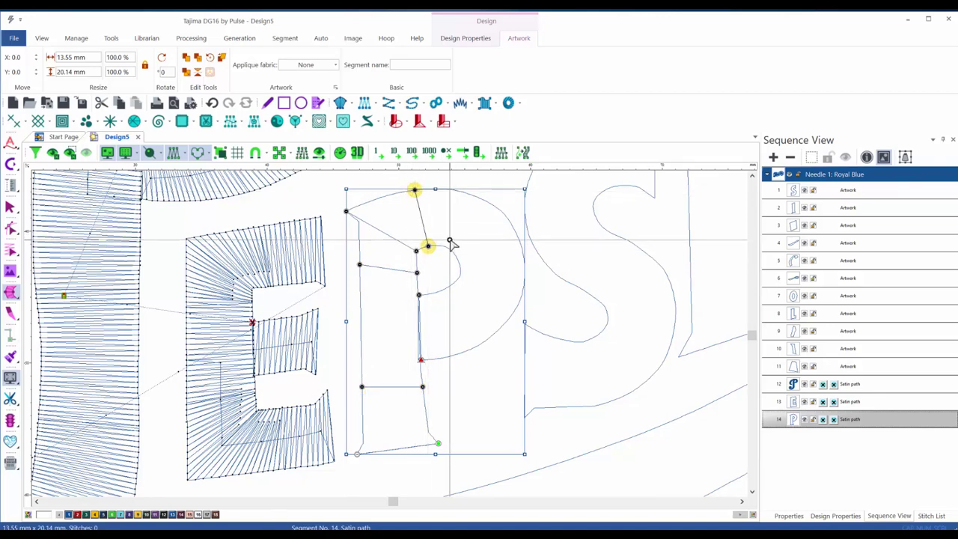
left_click(447, 248)
left_click(465, 193)
left_click(459, 265)
left_click(520, 244)
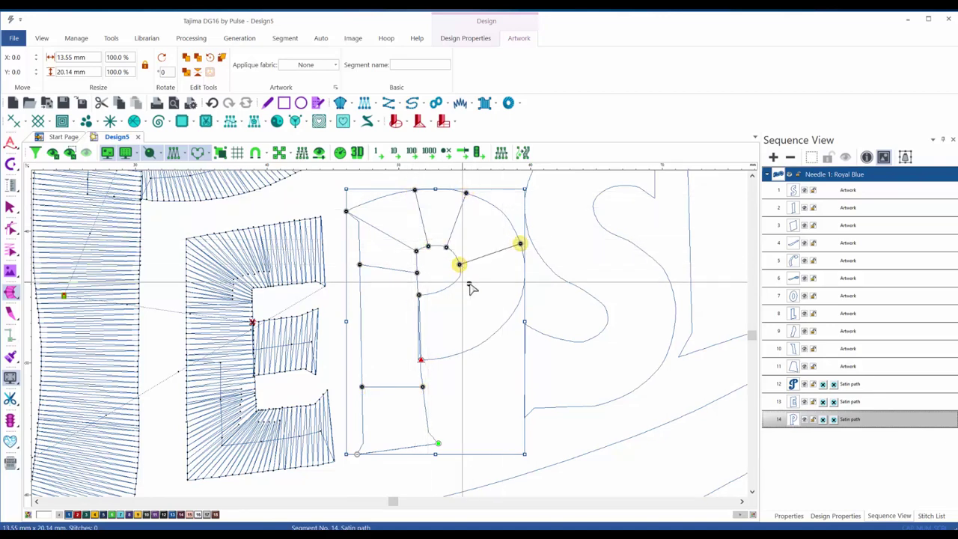
Add two angle lines across the small P's lower bowl and generate its satin stitches.
left_click(459, 277)
left_click(516, 306)
left_click(439, 293)
left_click(466, 344)
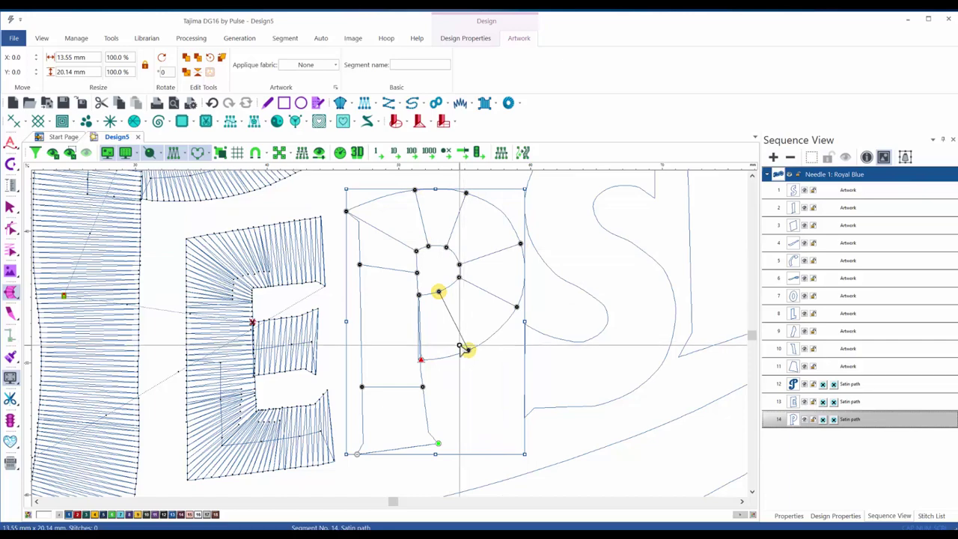
key("Return")
scroll(464, 412, "down", 1)
scroll(464, 412, "down", 1)
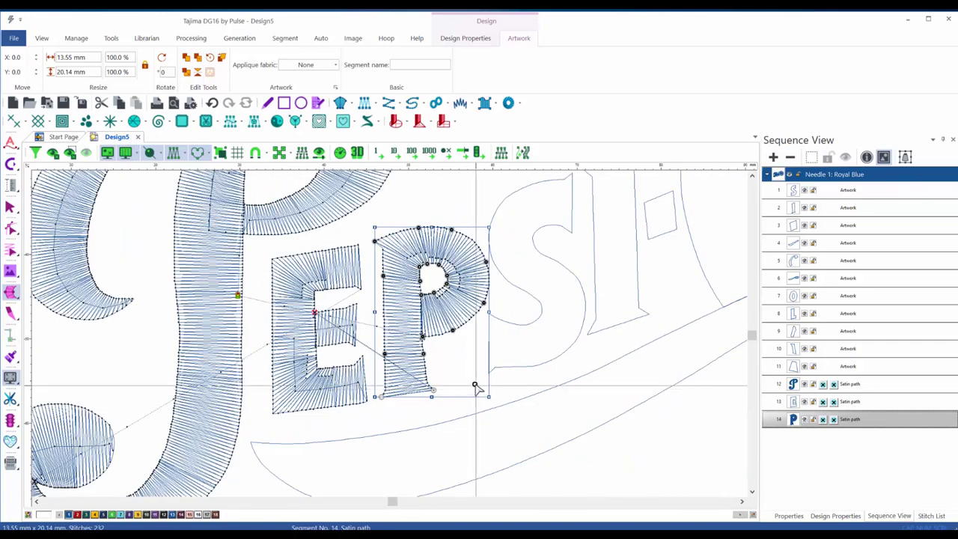
key("Escape")
Convert the S outline to a satin path, starting across its upper end and ending across its lower end.
left_click_drag(579, 261, 541, 327)
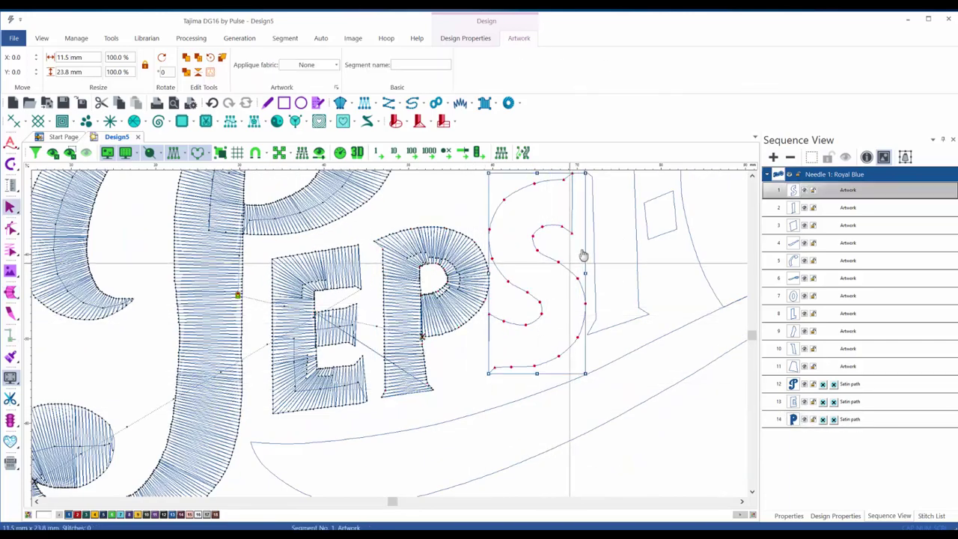
left_click_drag(582, 256, 564, 292)
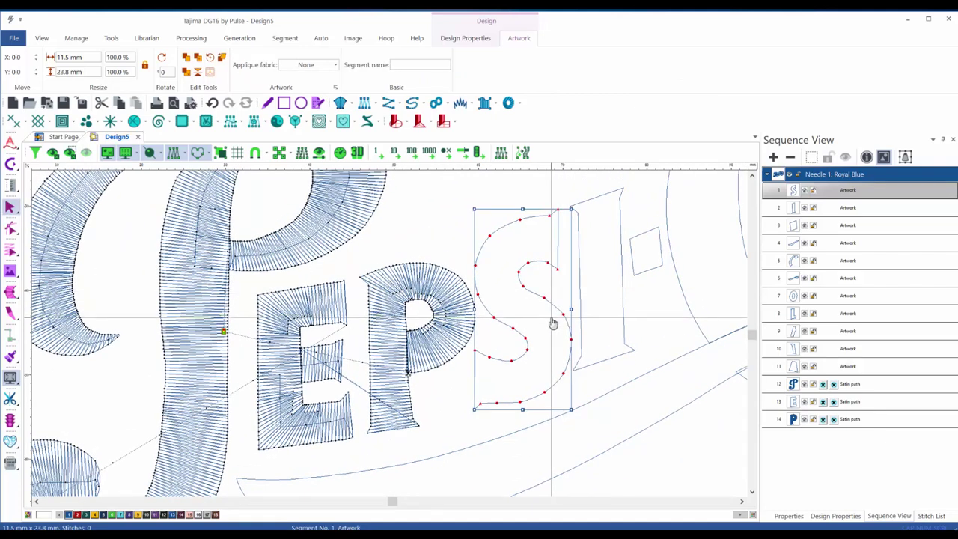
left_click(11, 295)
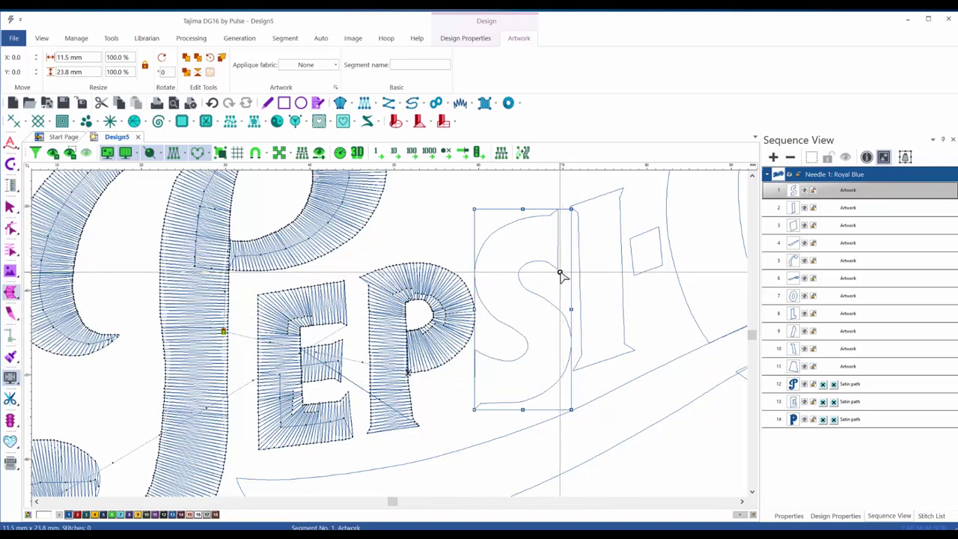
left_click_drag(559, 272, 589, 202)
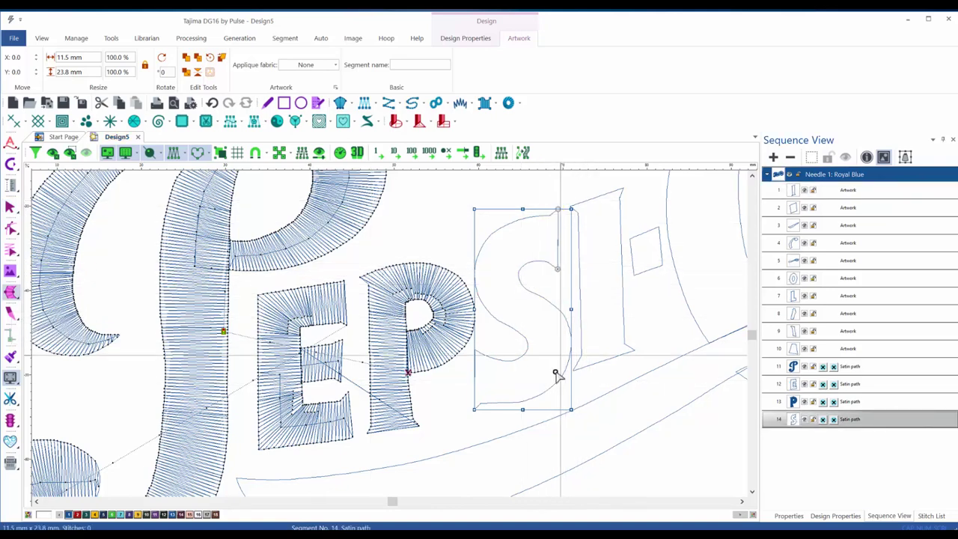
left_click(474, 349)
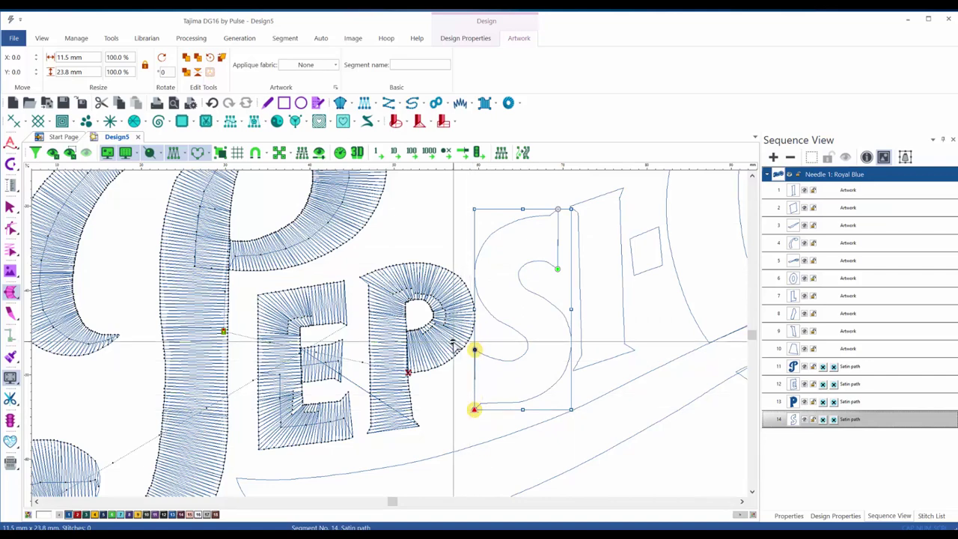
Add three angle lines around the S's lower curve, up to the start of the diagonal middle.
left_click(526, 400)
left_click(506, 361)
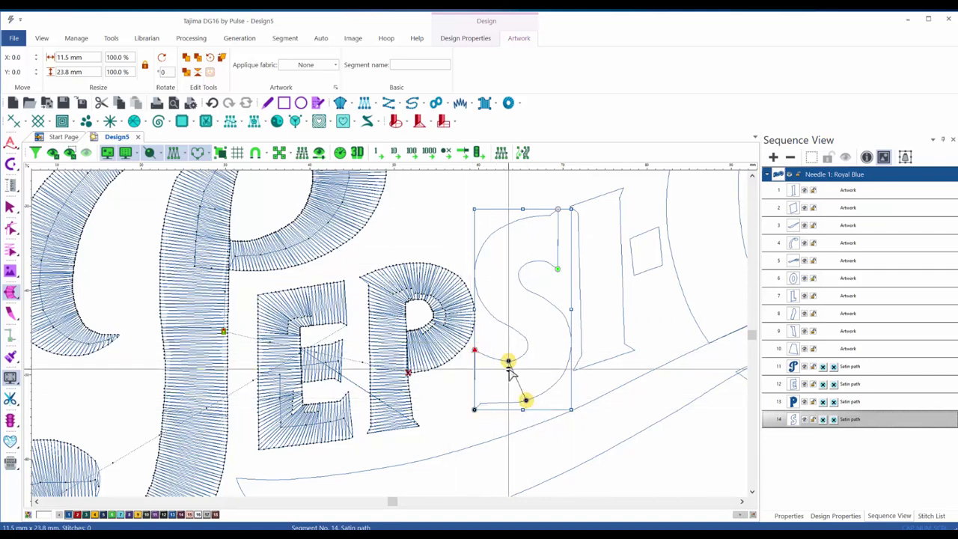
left_click(569, 358)
left_click(527, 348)
left_click(552, 305)
left_click(519, 332)
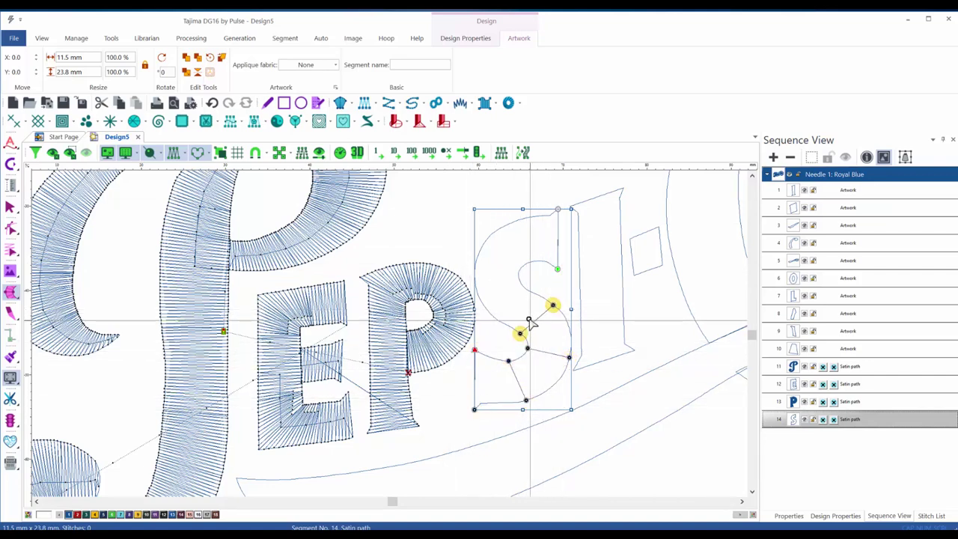
Add three angle lines around the S's upper curve and generate its satin stitches.
left_click(525, 288)
left_click(487, 309)
left_click(519, 269)
left_click(480, 250)
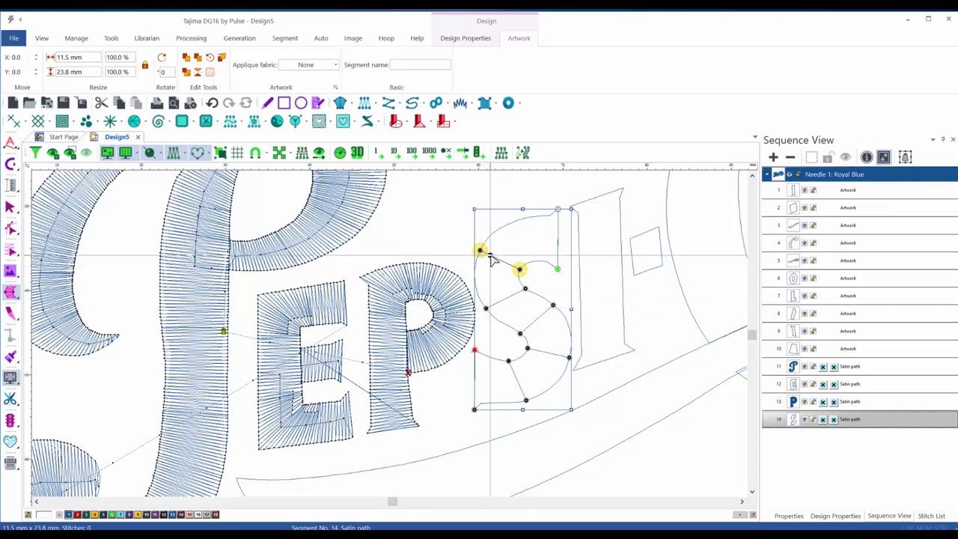
left_click(535, 261)
left_click(519, 222)
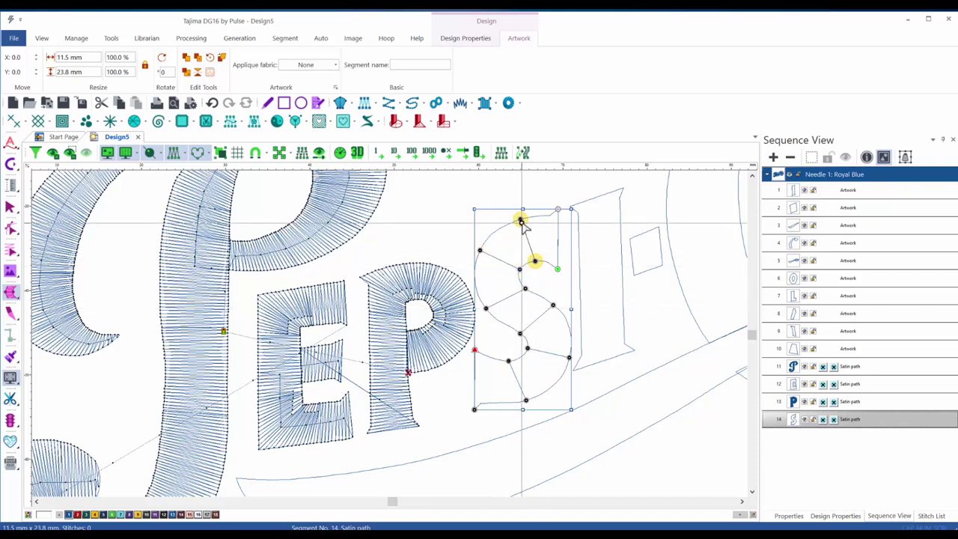
key("Return")
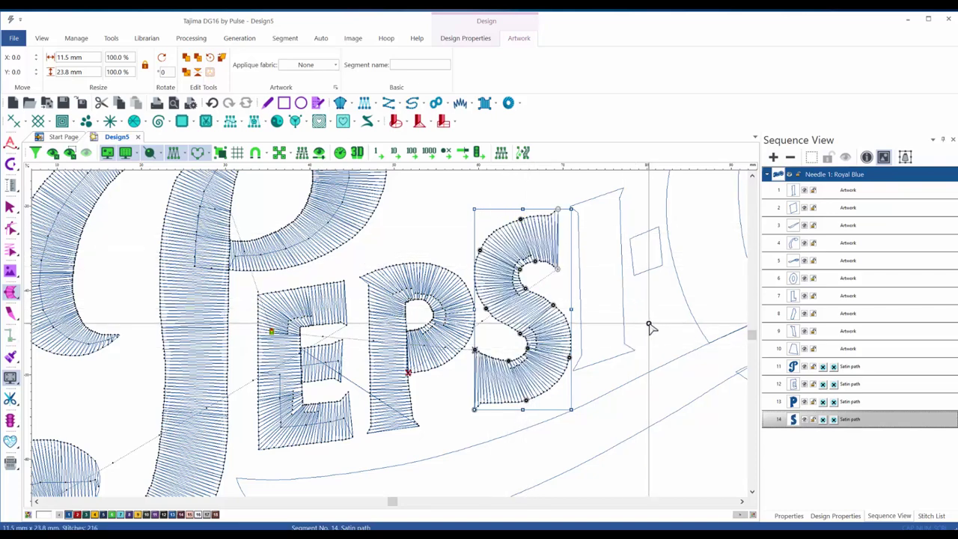
key("Escape")
Convert the I outline to satin stitches, starting across its base and ending across its top.
left_click(623, 362)
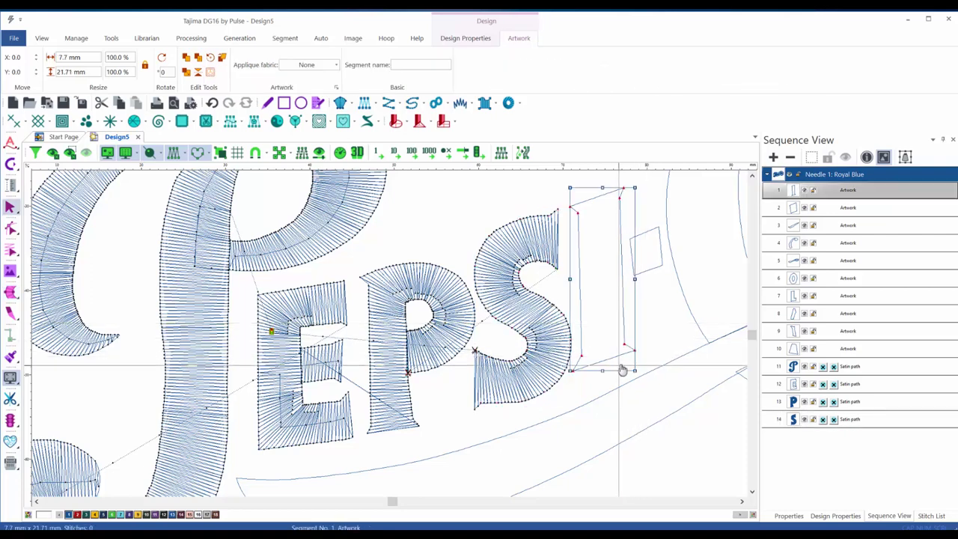
left_click(573, 372)
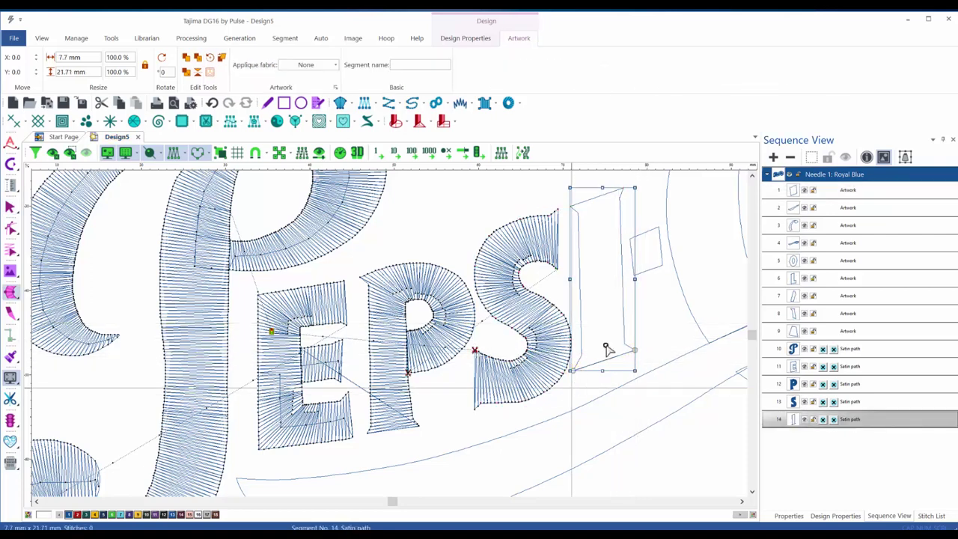
left_click(624, 188)
left_click(569, 206)
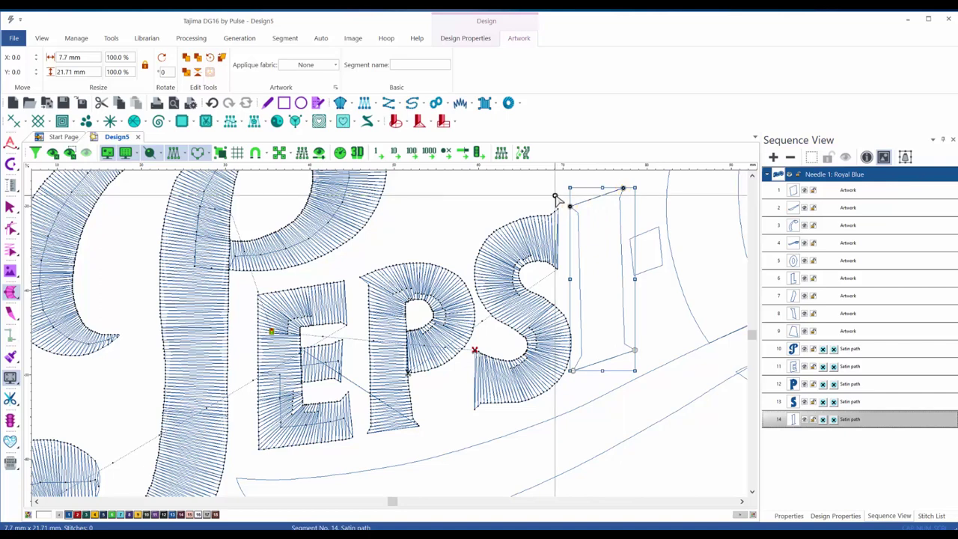
key("Return")
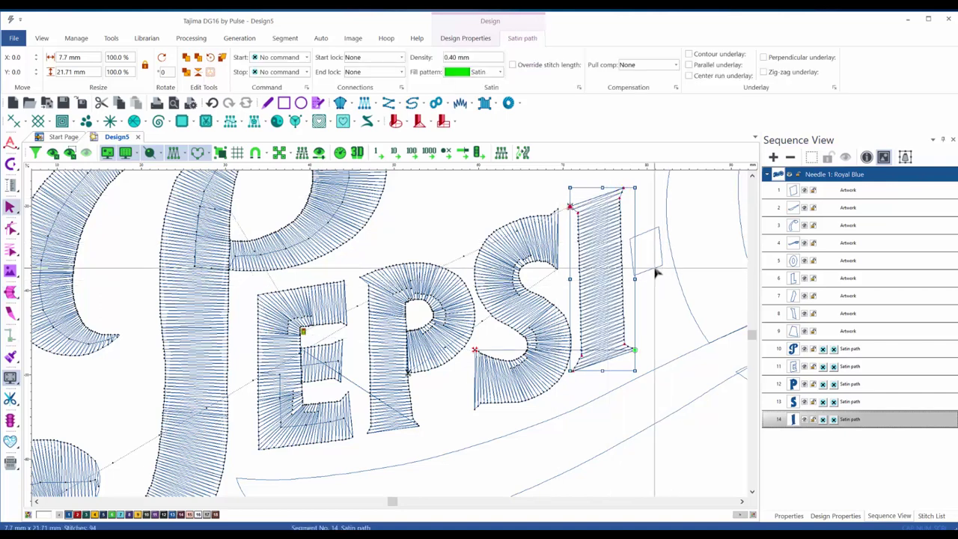
Convert the hyphen outline beside the I to satin stitches, running from its right side to its left side.
left_click(658, 273)
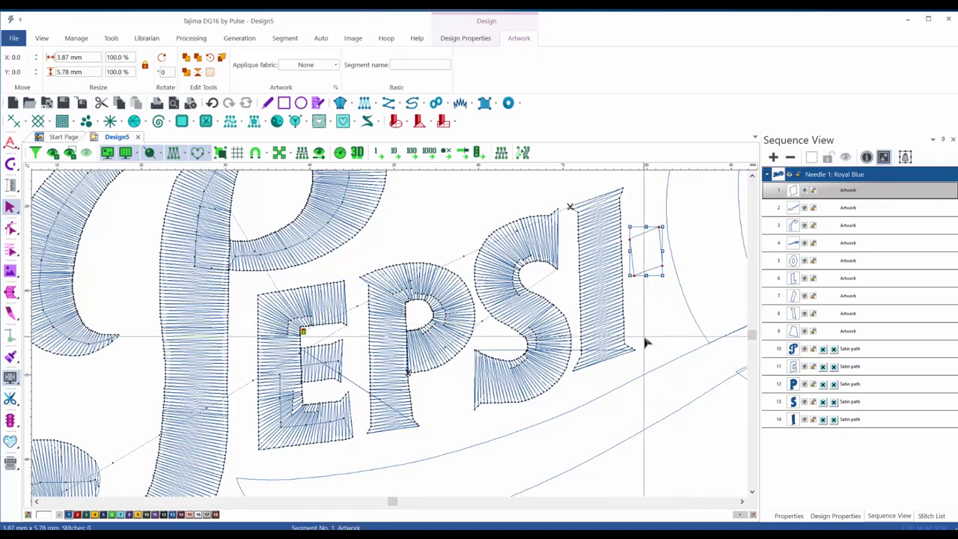
key("space")
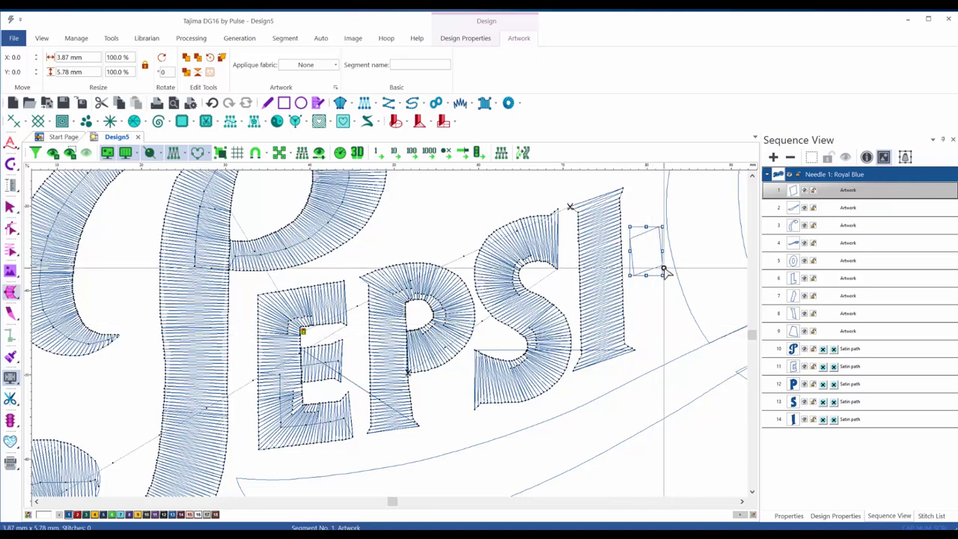
left_click(662, 269)
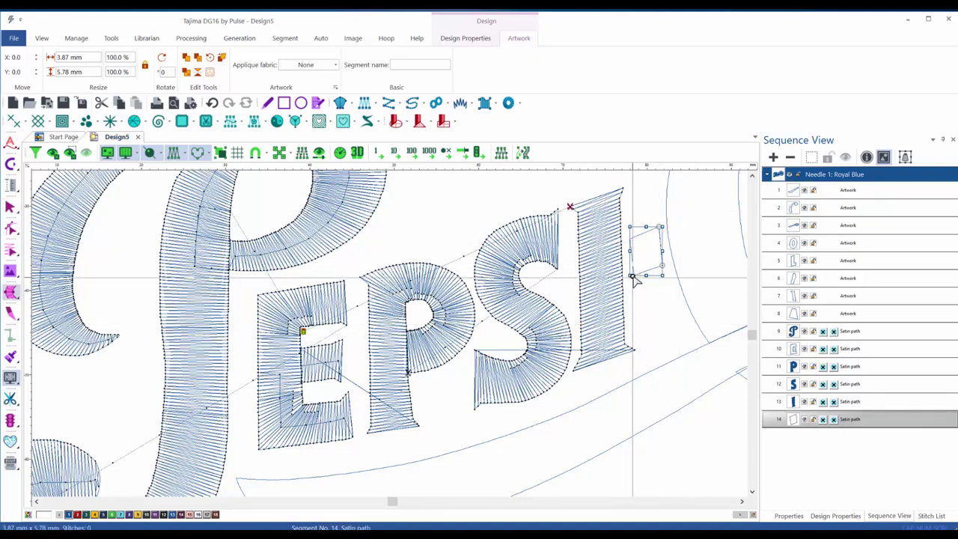
left_click(632, 276)
left_click(625, 235)
key("Return")
Convert the swash left of the C to a satin path, starting at its left tip and ending across its right end.
scroll(615, 281, "down", 2)
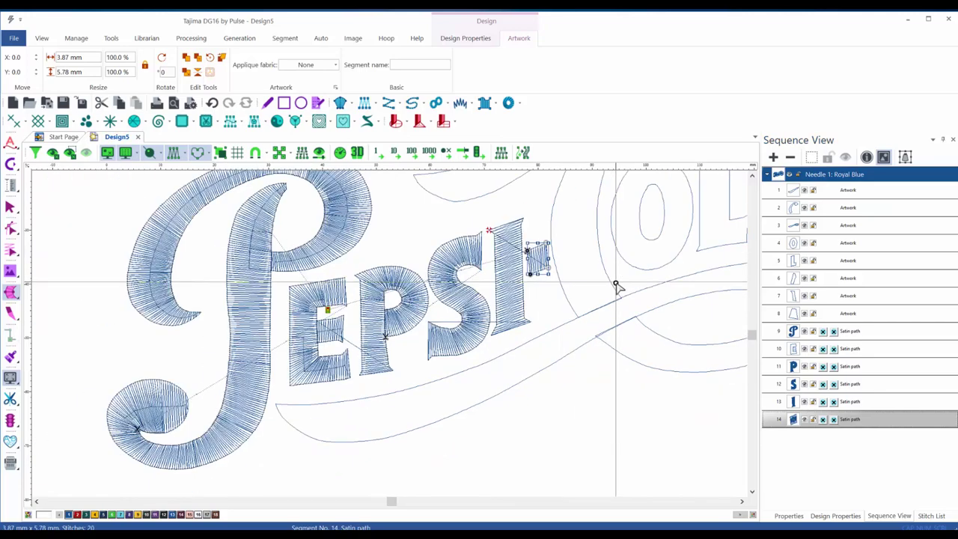
scroll(616, 283, "down", 1)
left_click_drag(658, 252, 589, 377)
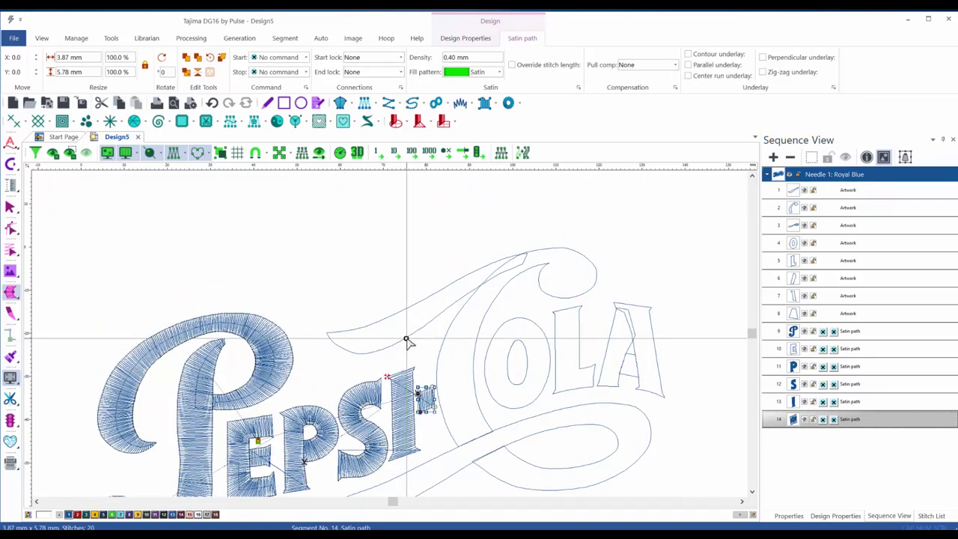
left_click(368, 332)
scroll(421, 299, "up", 2)
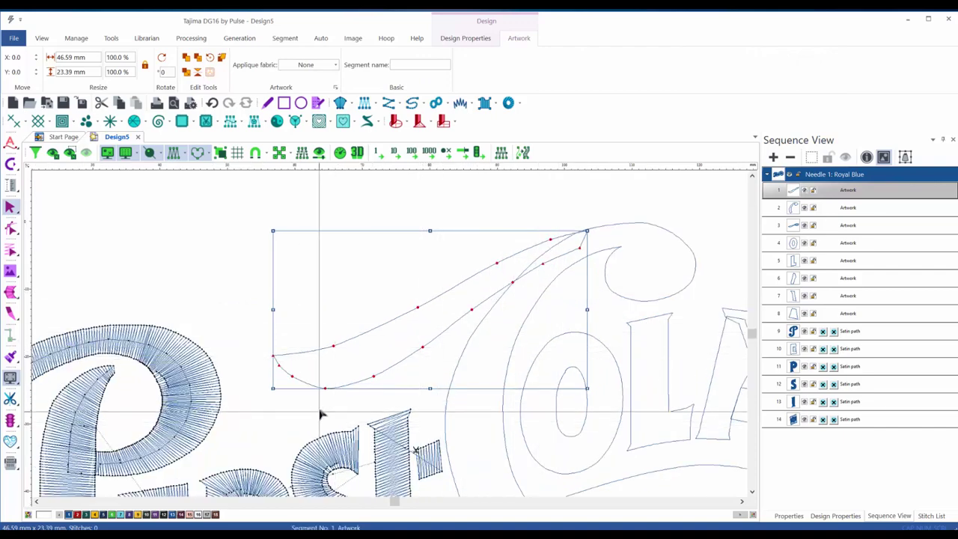
key("a")
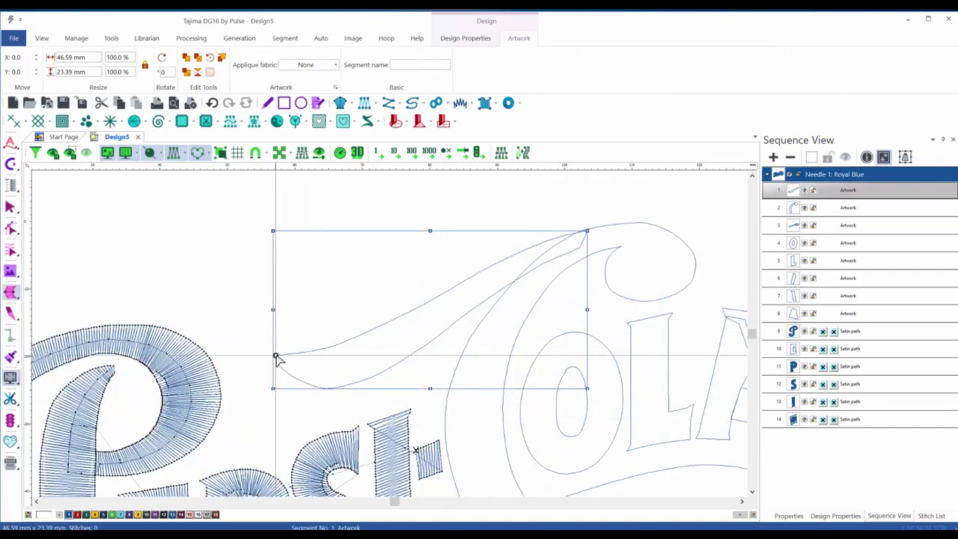
left_click(276, 360)
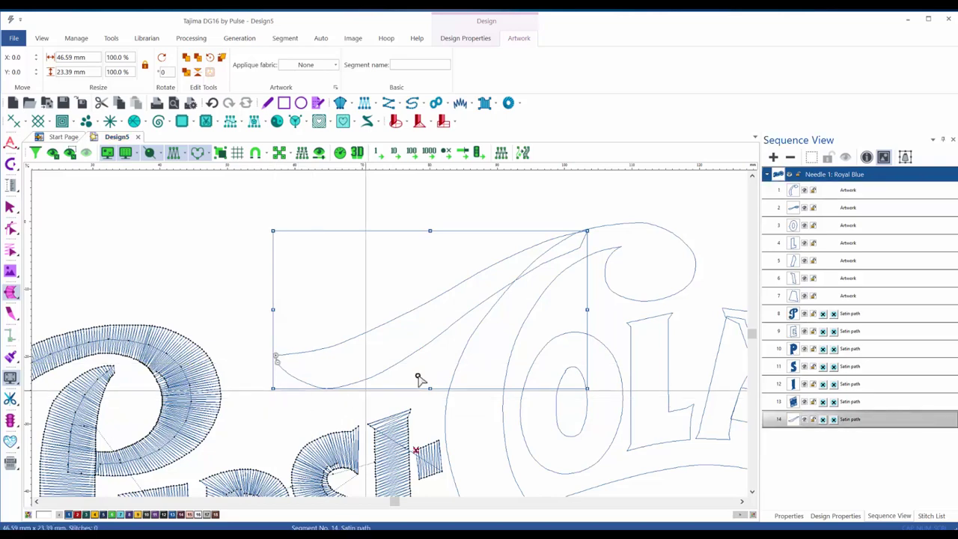
left_click(588, 230)
left_click(579, 248)
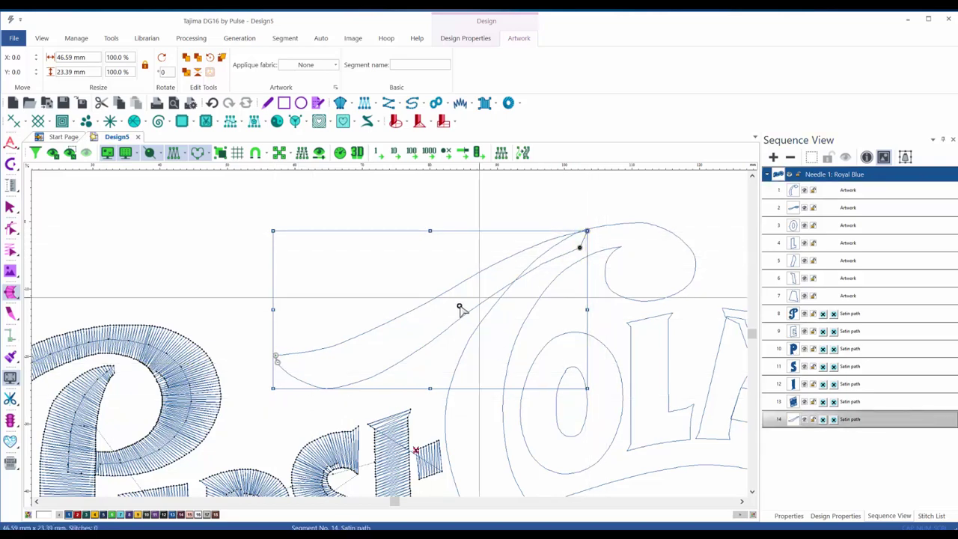
Add one angle line across the swash's middle and generate its satin stitches.
left_click(429, 302)
left_click(440, 331)
left_click(441, 332)
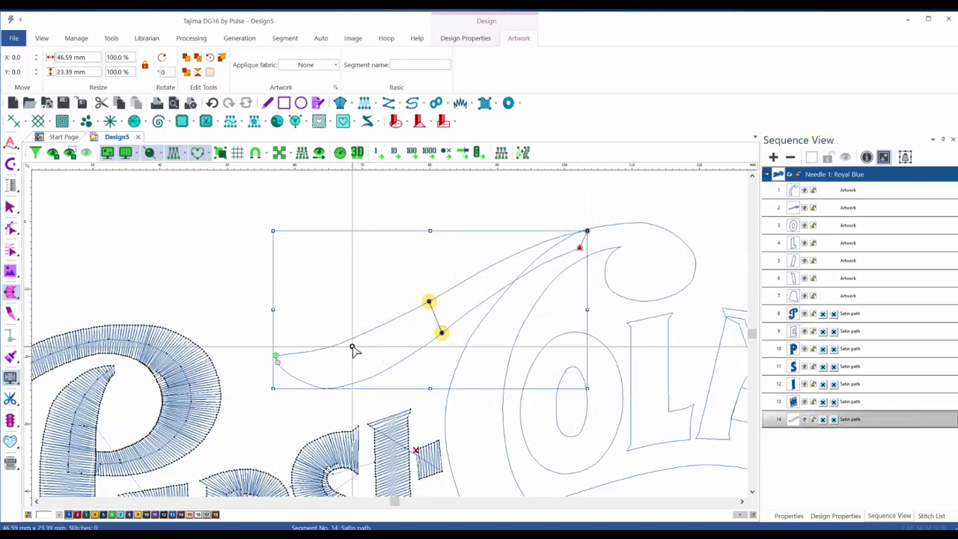
key("Return")
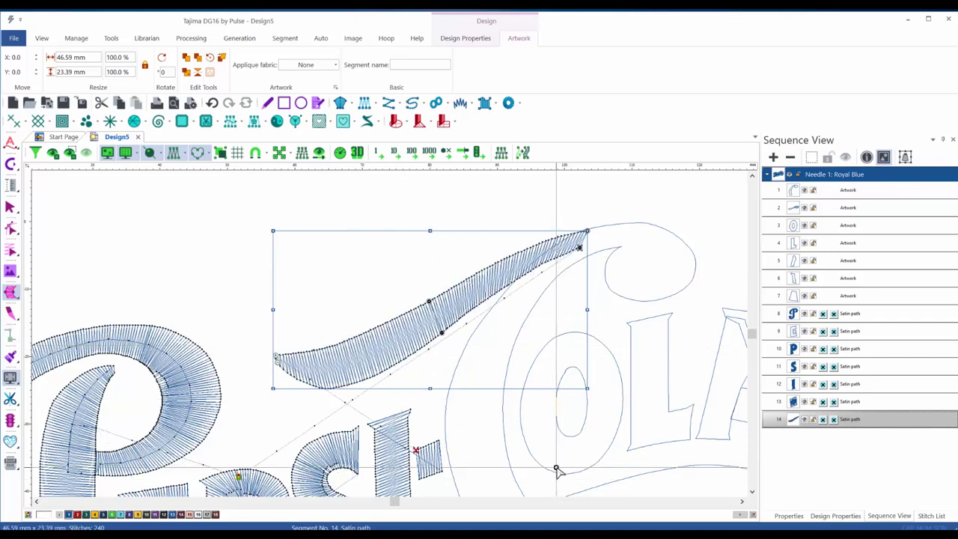
key("Escape")
Start converting the C outline to a satin path, with its start line from the curl's inner corner to the outer top edge.
left_click(651, 303)
left_click(647, 312)
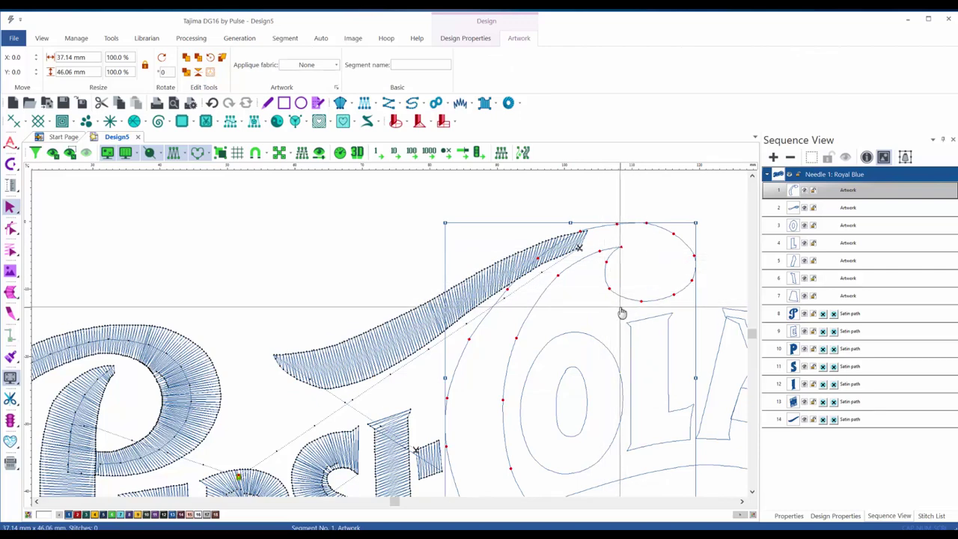
key("k")
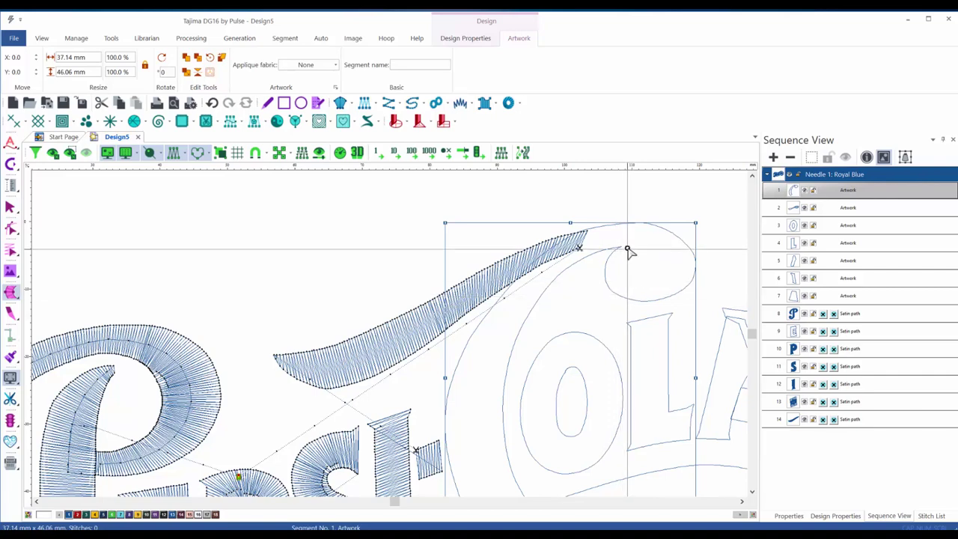
left_click(621, 246)
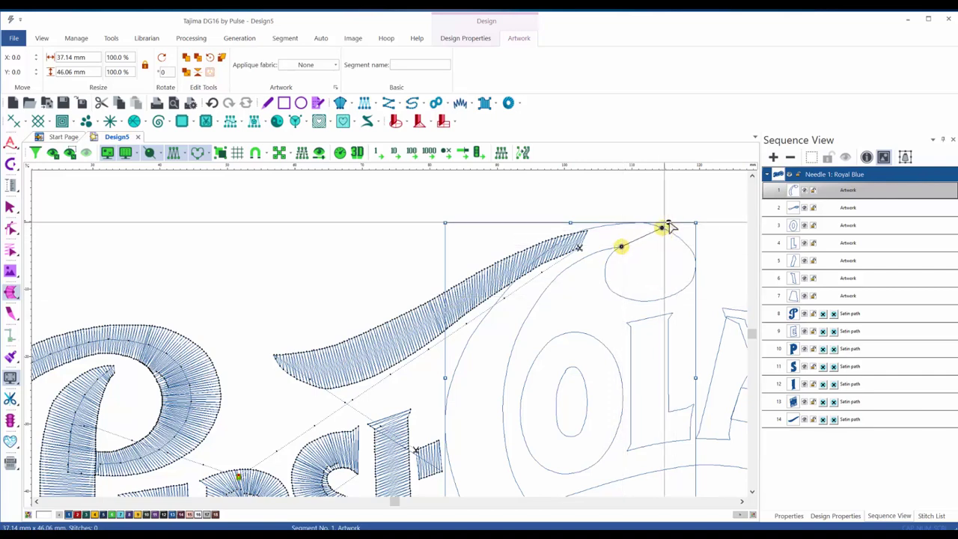
left_click(655, 224)
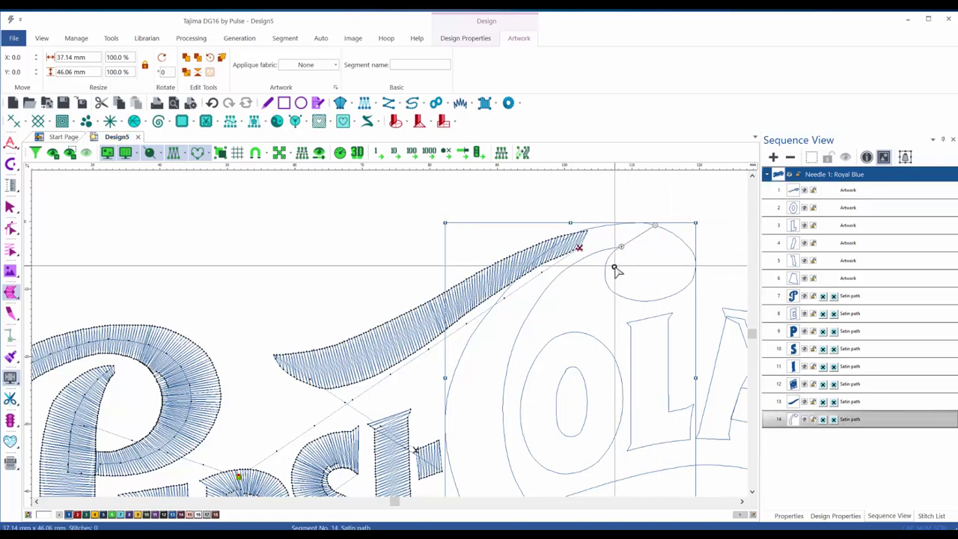
Set the C's end line across the curl below the start line and add two angle lines in the curl's lower part.
left_click(680, 239)
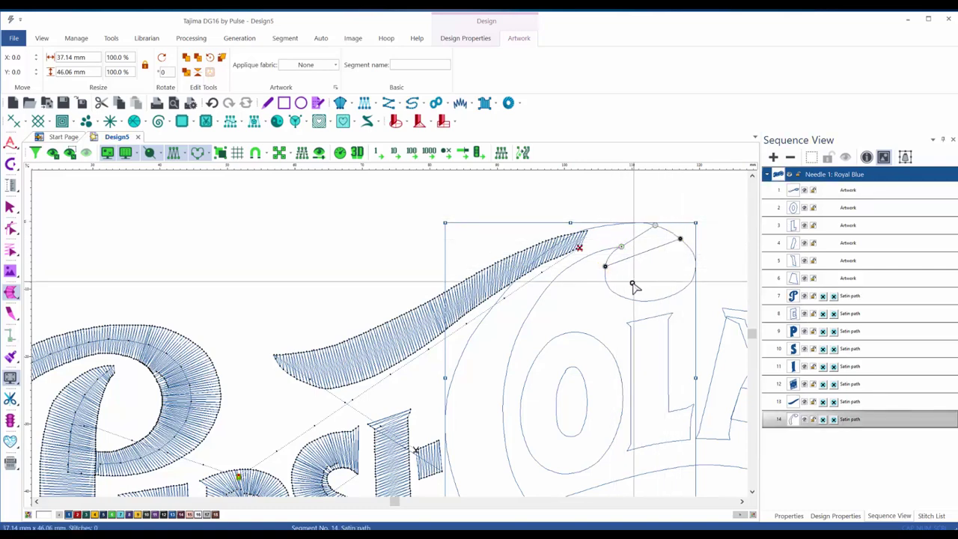
left_click(607, 283)
left_click(690, 281)
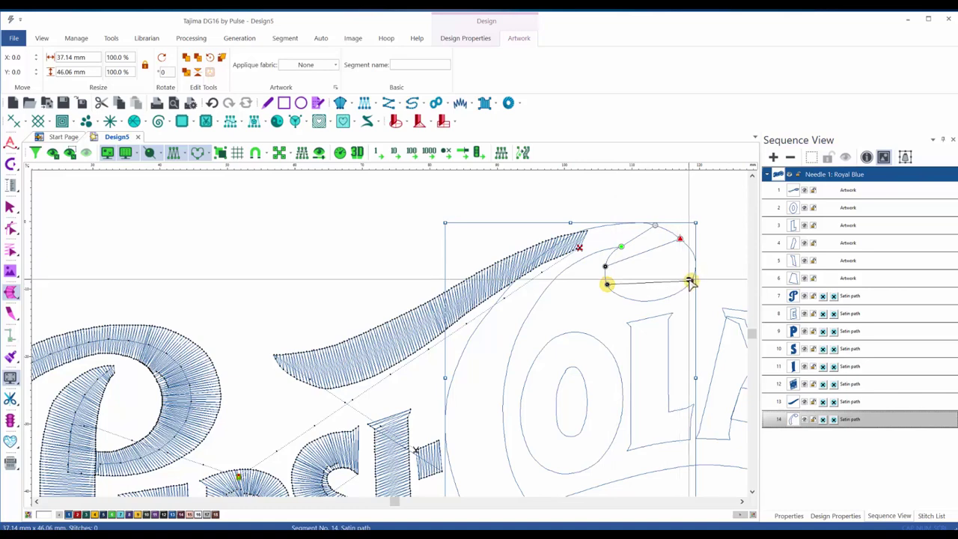
left_click(656, 299)
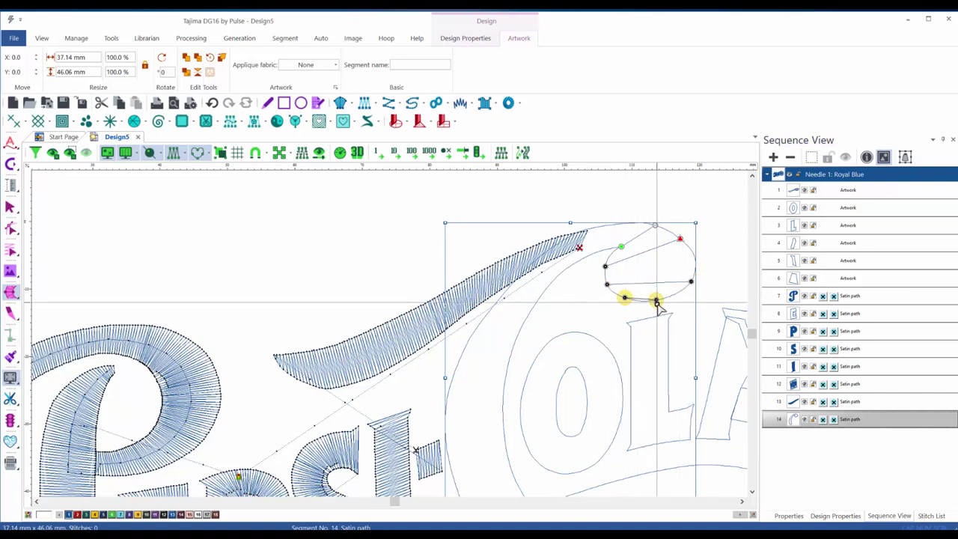
Add three angle lines across the C's upper stroke, from beside the curl to the bend down into the main stroke.
left_click(610, 248)
left_click(614, 224)
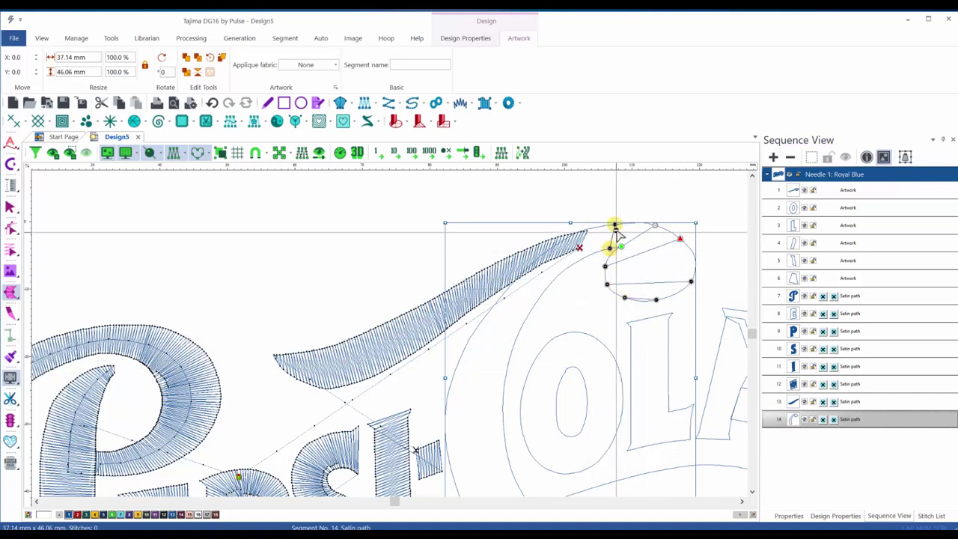
left_click(567, 267)
left_click(555, 246)
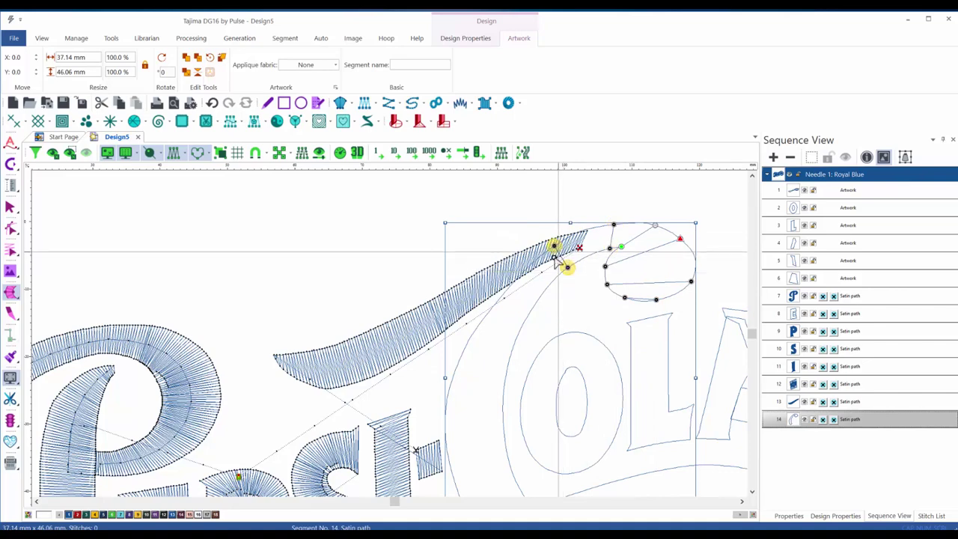
left_click(525, 320)
left_click(488, 313)
left_click_drag(488, 313, 497, 300)
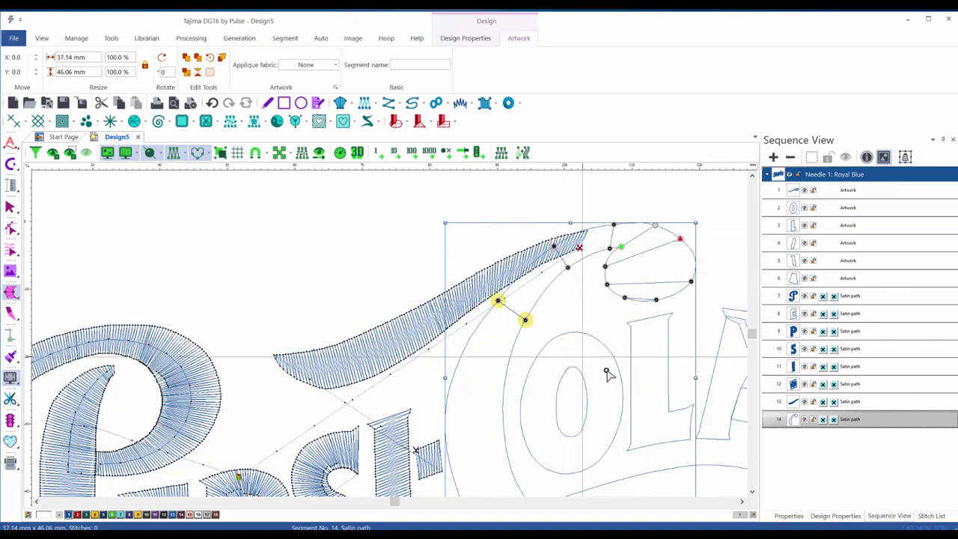
Add angle lines across the C's middle and along its bottom edge, and generate its satin stitches.
left_click_drag(610, 366, 583, 260)
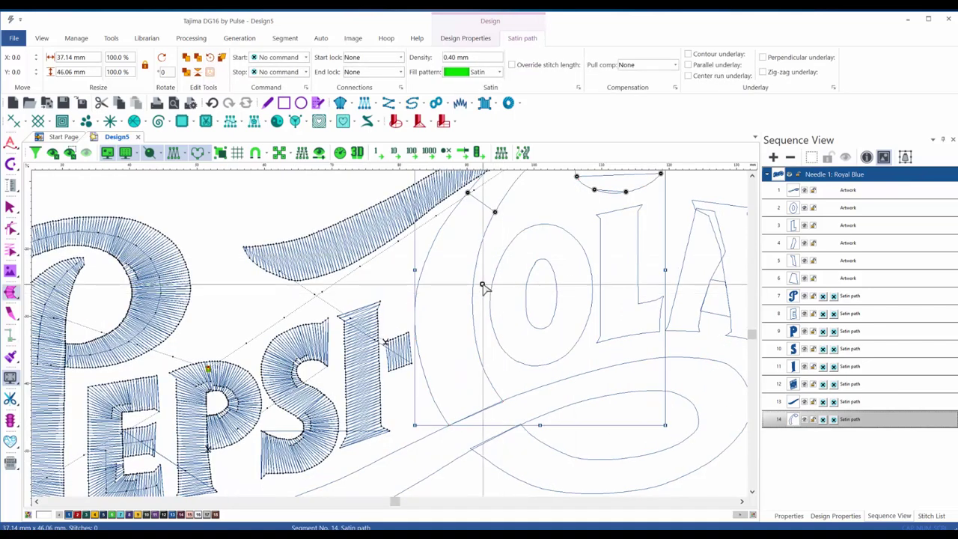
left_click(442, 290)
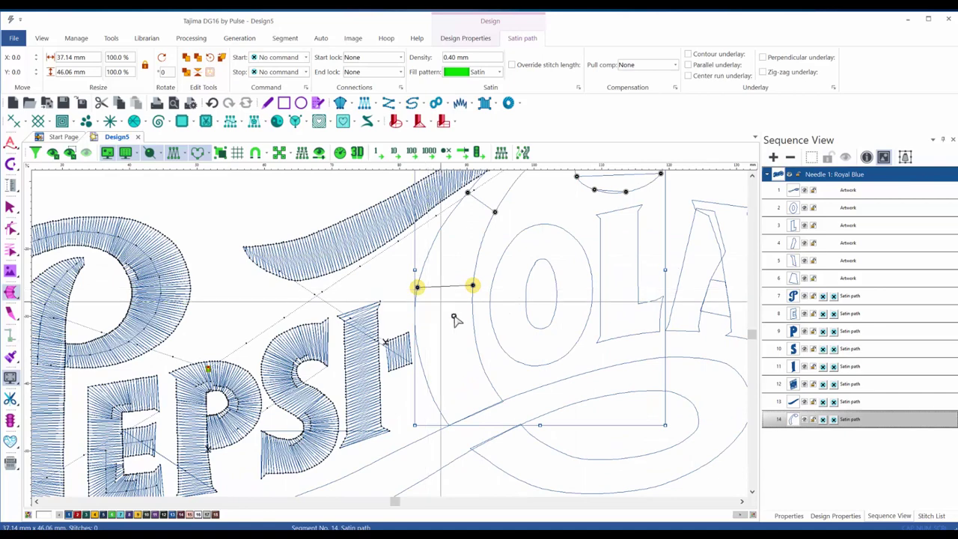
left_click(505, 405)
left_click(448, 425)
key("Return")
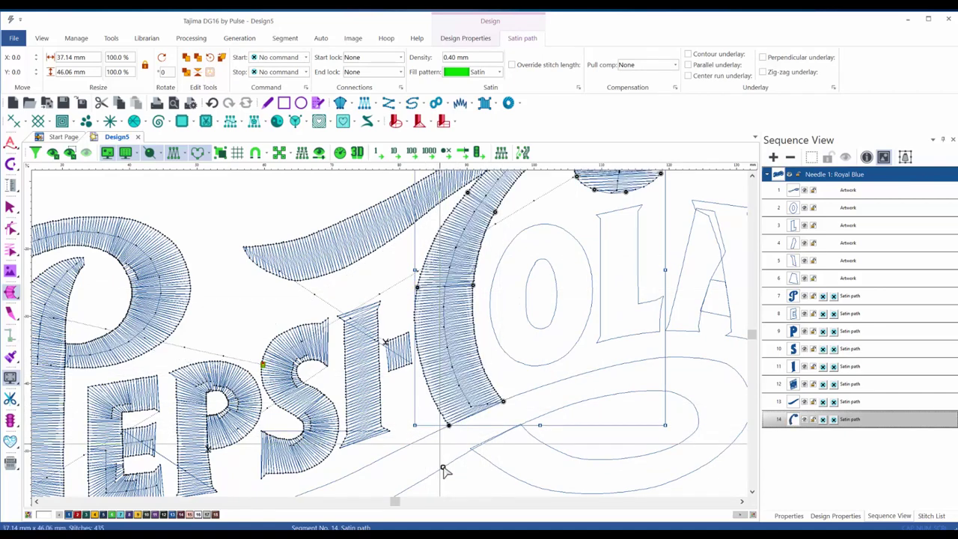
Start converting the long lower swash to a satin path, with its start line along the loop's narrow inner end beneath the C.
scroll(531, 378, "down", 2)
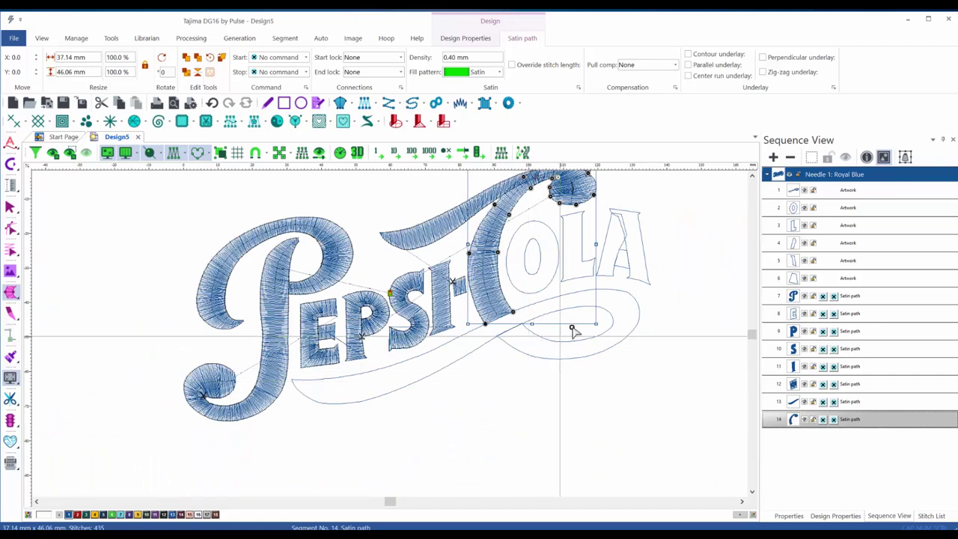
scroll(479, 329, "up", 1)
scroll(465, 306, "up", 1)
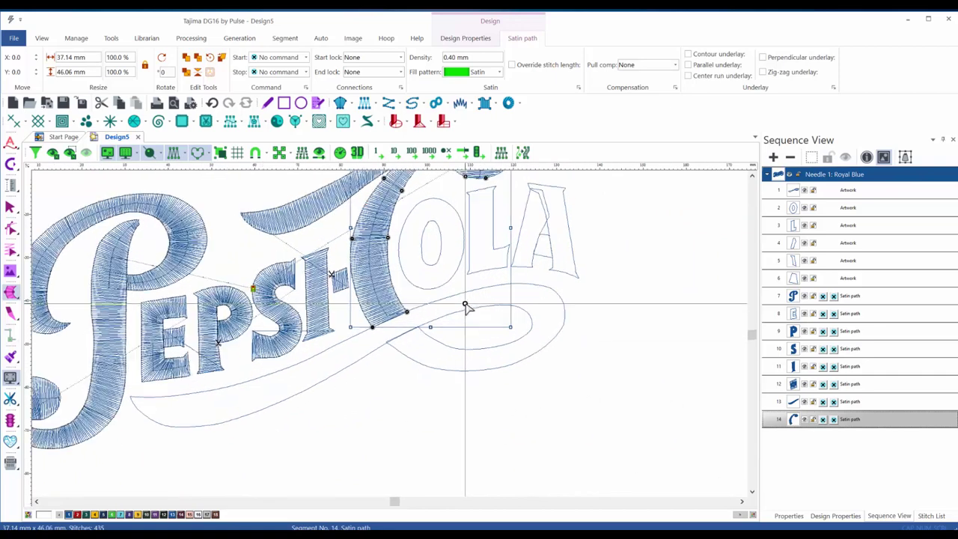
scroll(465, 306, "up", 1)
scroll(431, 340, "up", 2)
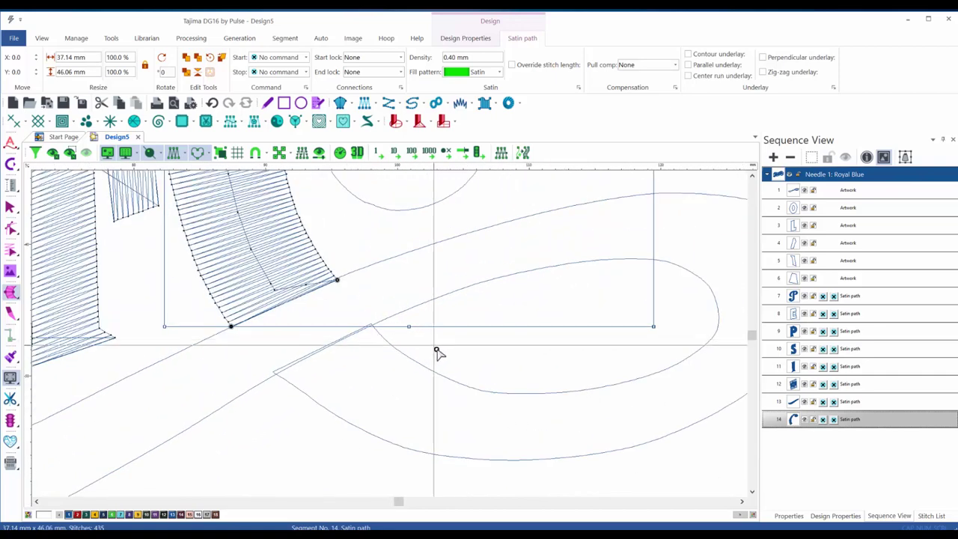
left_click_drag(628, 318, 494, 327)
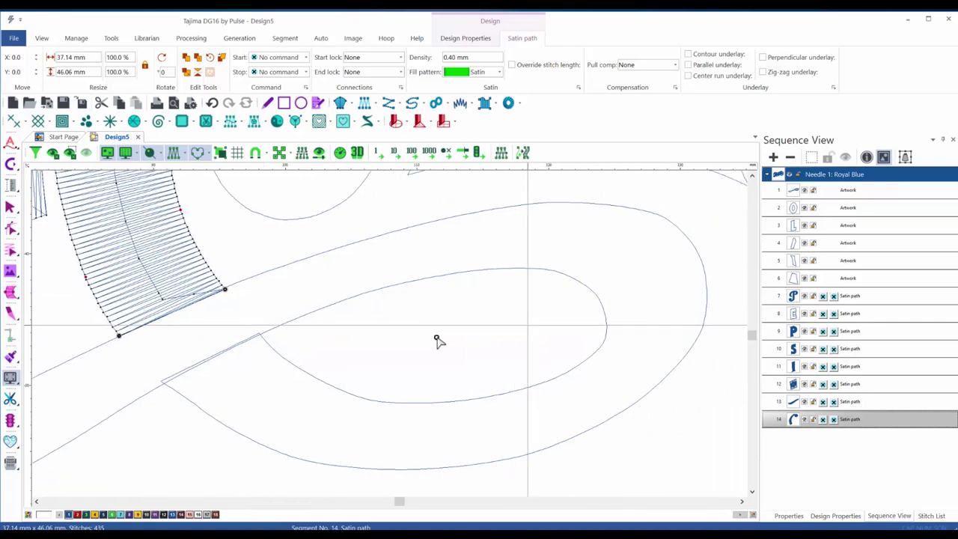
left_click(301, 370)
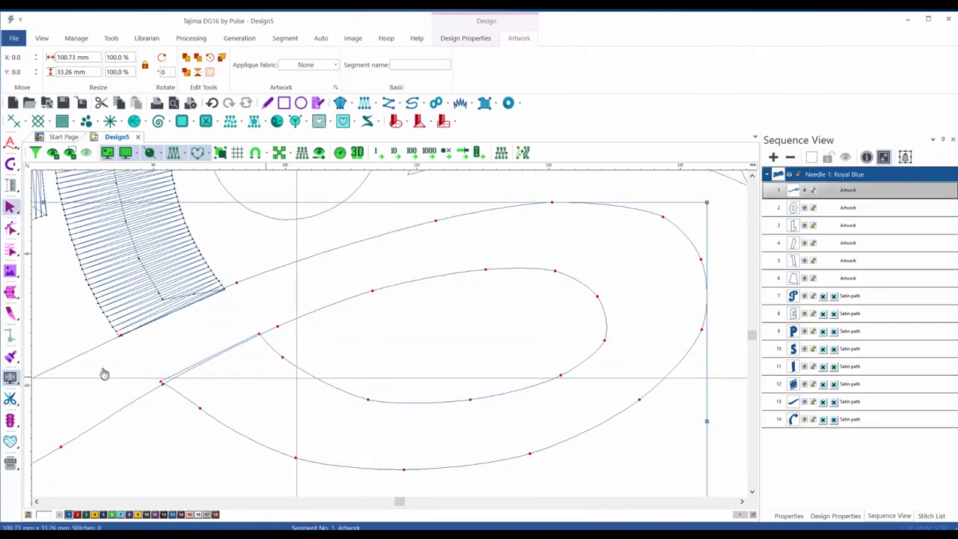
scroll(192, 336, "up", 3)
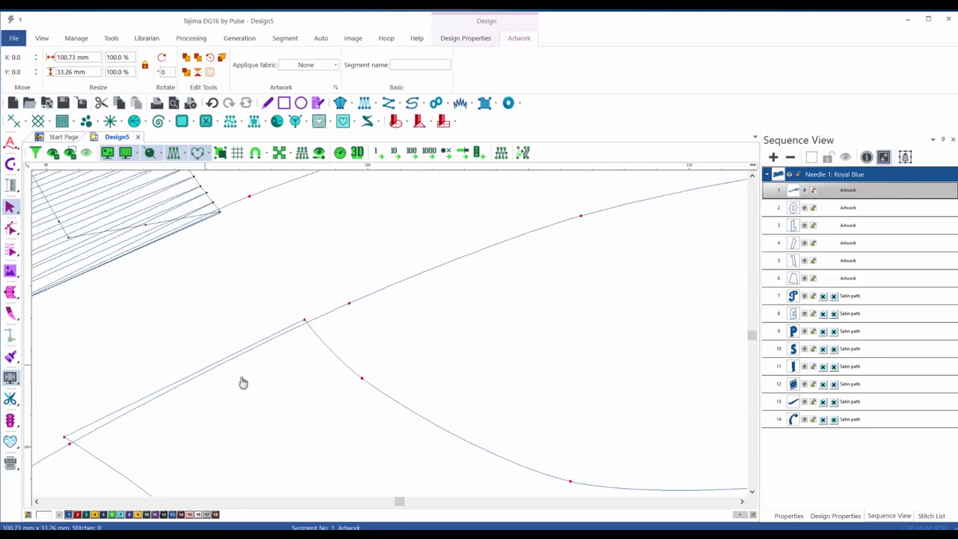
left_click_drag(305, 317, 43, 401)
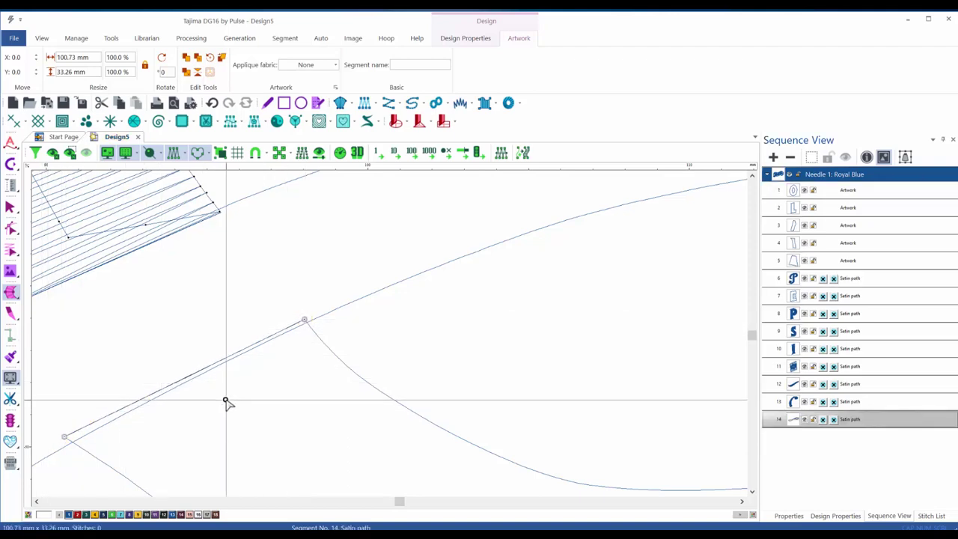
Set the lower swash's end line across its far left tip, below the E.
scroll(226, 401, "down", 5)
scroll(413, 421, "down", 2)
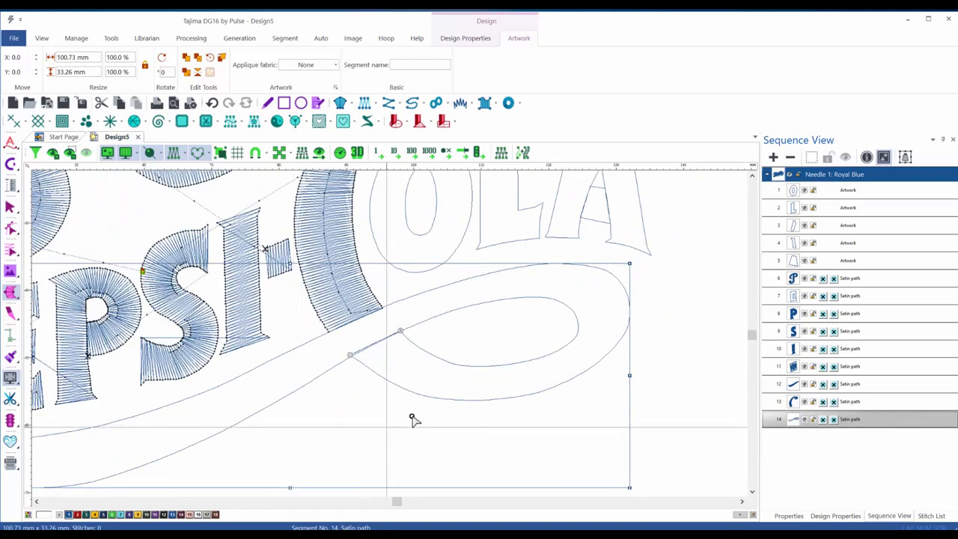
scroll(379, 415, "down", 2)
scroll(198, 387, "up", 2)
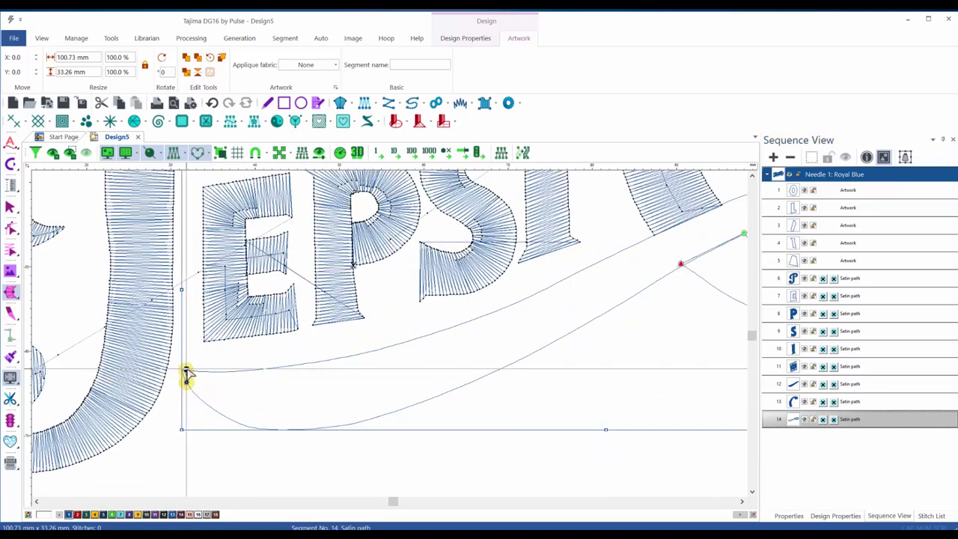
left_click(184, 370)
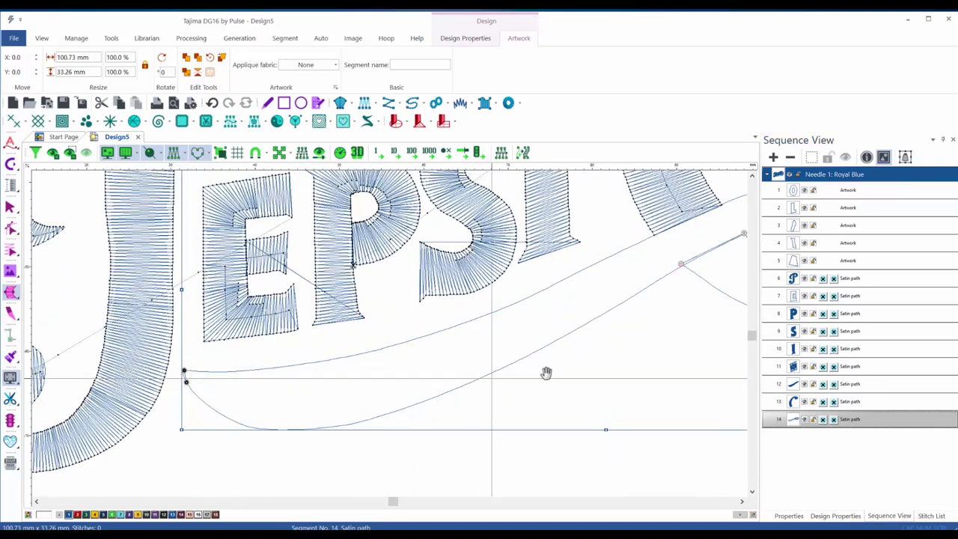
Add three angle lines fanning around the right bend of the lower swash's loop.
left_click_drag(545, 372, 274, 419)
left_click_drag(451, 378, 313, 404)
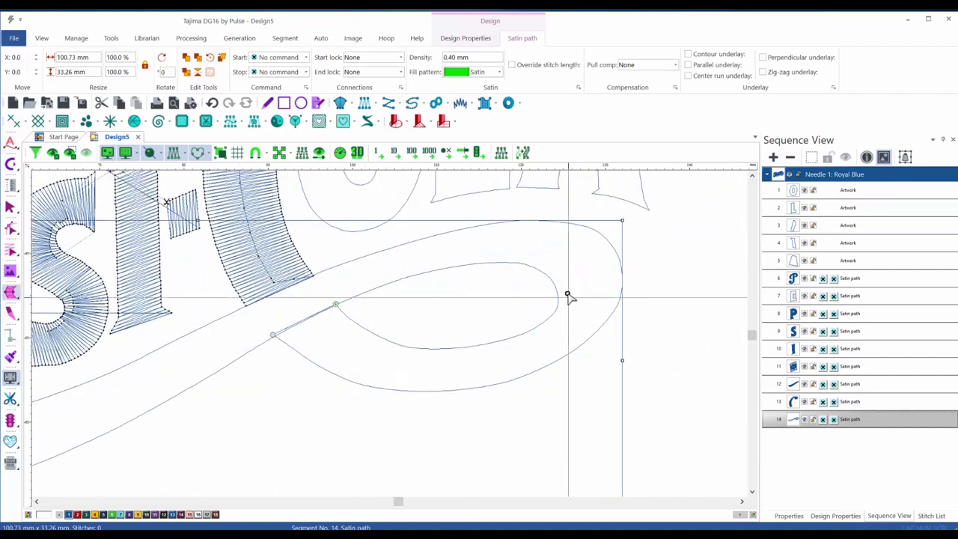
left_click(622, 283)
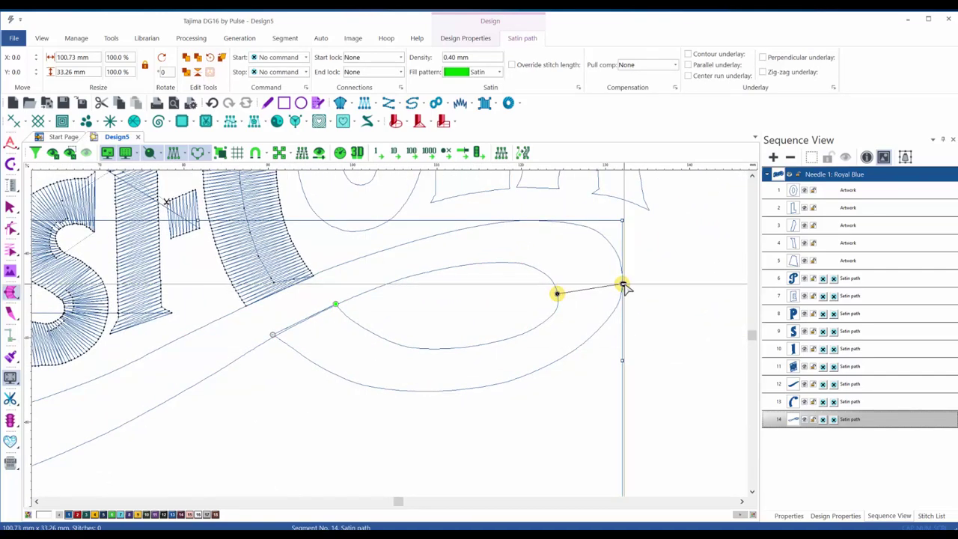
left_click(537, 269)
left_click(556, 222)
left_click(544, 322)
left_click(578, 345)
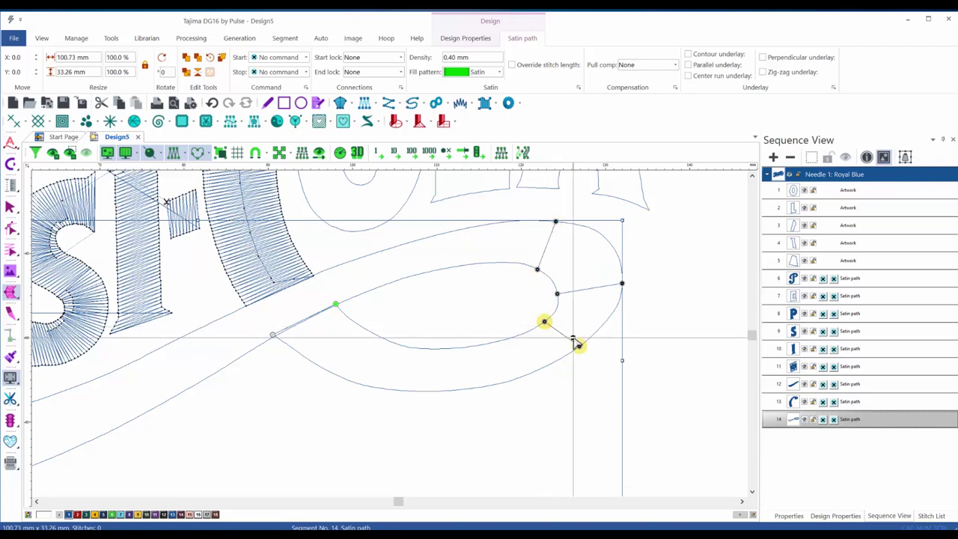
Add two angle lines across the underside of the lower swash's loop.
left_click(463, 347)
left_click(468, 388)
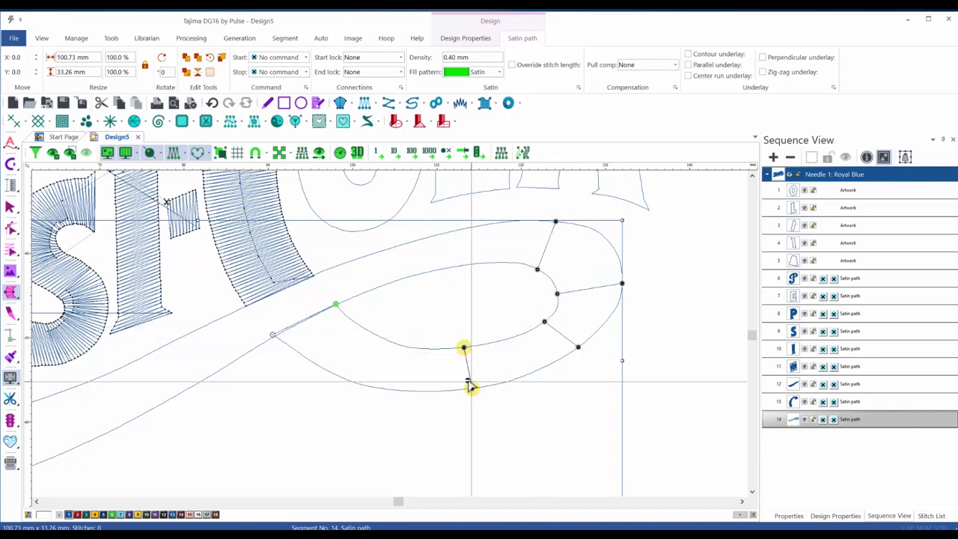
left_click(385, 340)
left_click(370, 386)
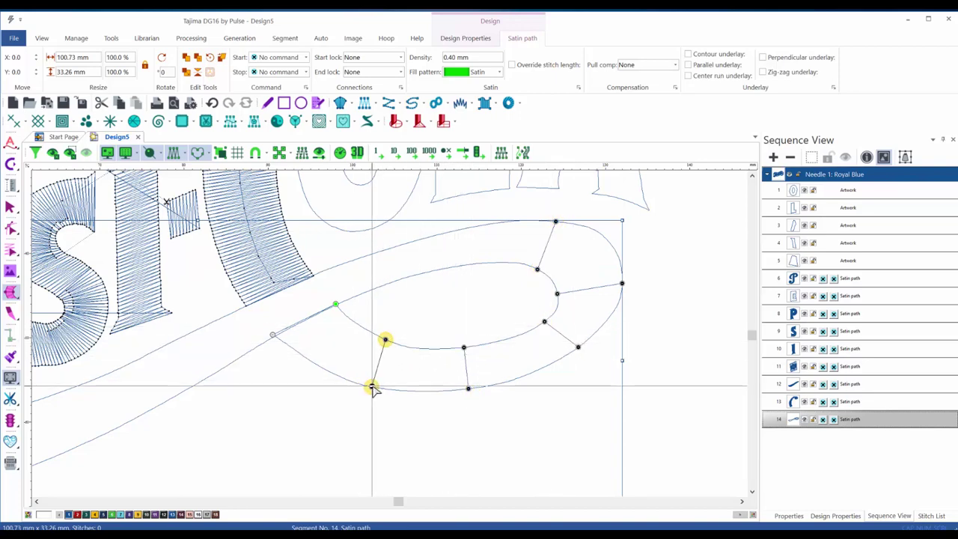
Add three angle lines along the loop's upper side, continuing past the C's foot into the tail.
left_click(445, 232)
left_click(359, 294)
left_click(346, 262)
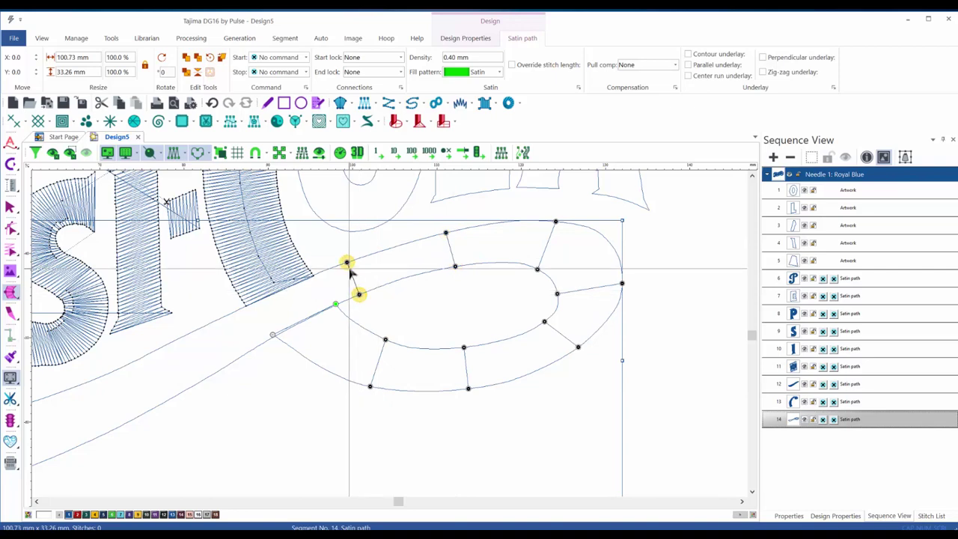
left_click(235, 360)
left_click(214, 321)
Add two angle lines across the swash's tail beneath the small PEPSI letters and generate the swash's satin stitches.
left_click_drag(346, 342, 507, 335)
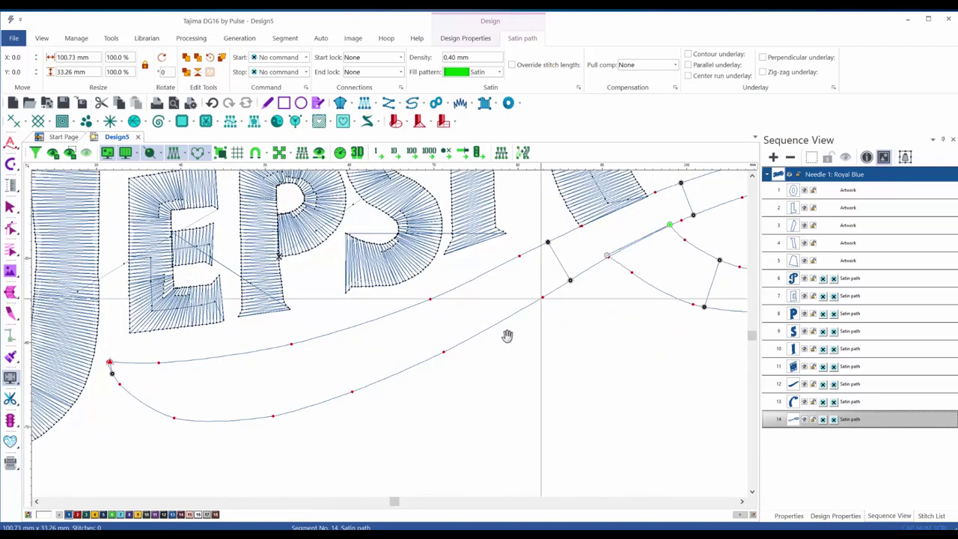
left_click_drag(436, 357, 417, 305)
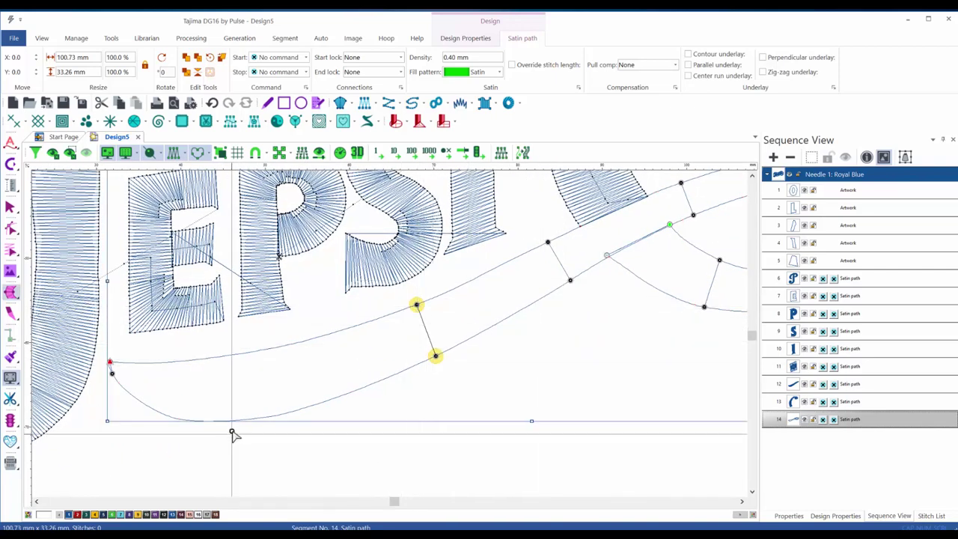
left_click_drag(241, 420, 241, 373)
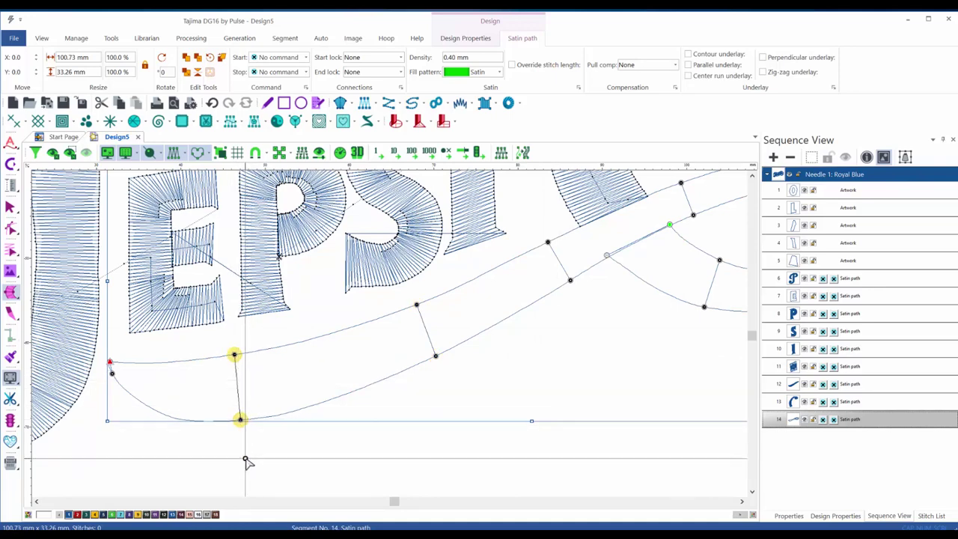
scroll(294, 465, "down", 4)
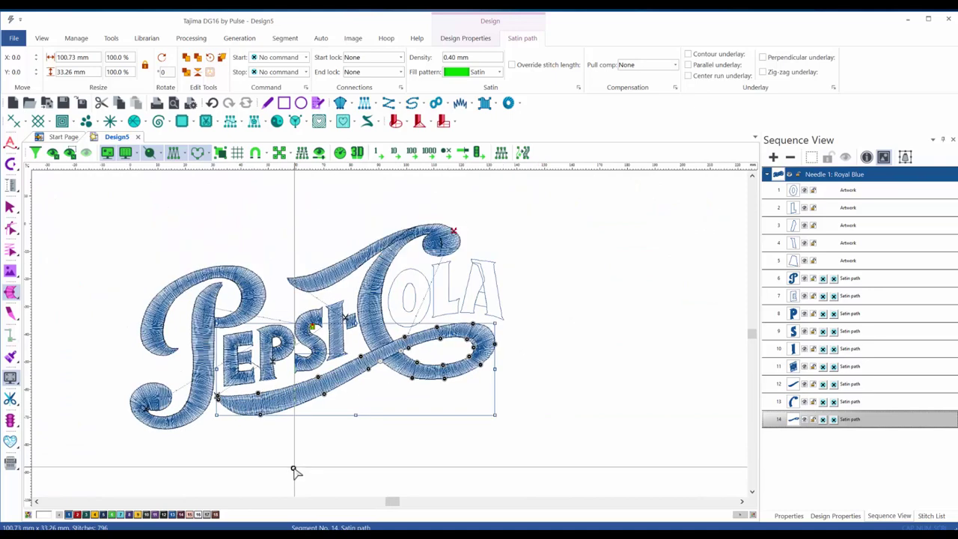
key("Escape")
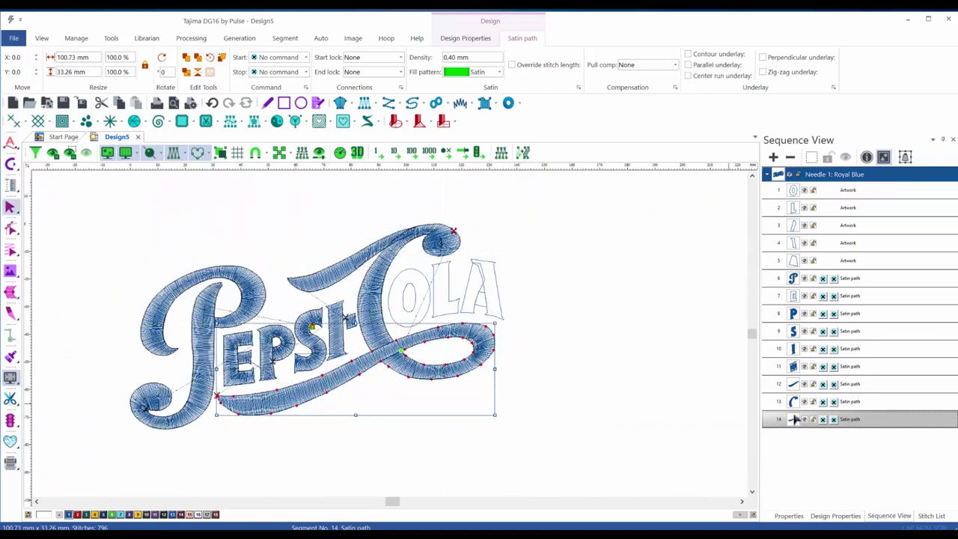
Combine the satin paths of the C's left swash, the C and the lower swash into one segment.
left_click(879, 384)
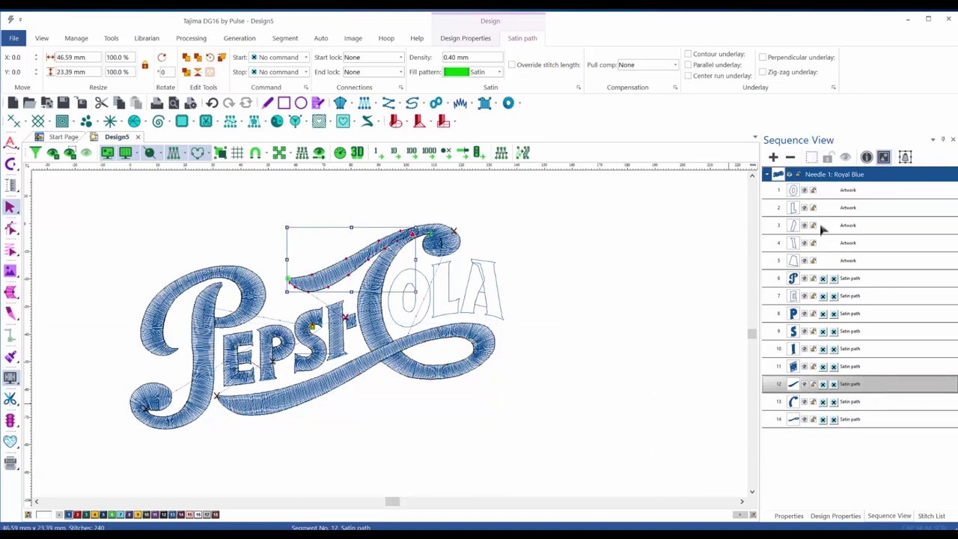
left_click(897, 420, "shift")
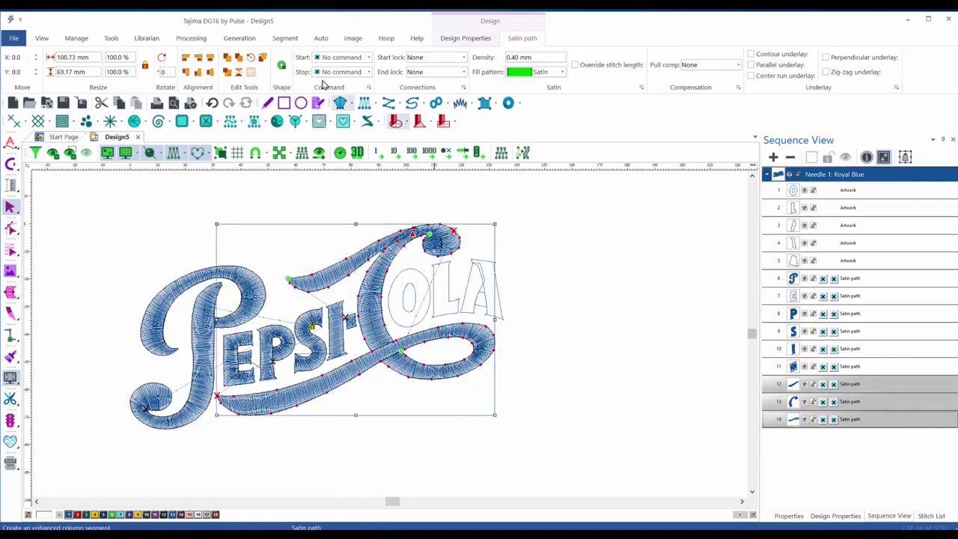
left_click(280, 67)
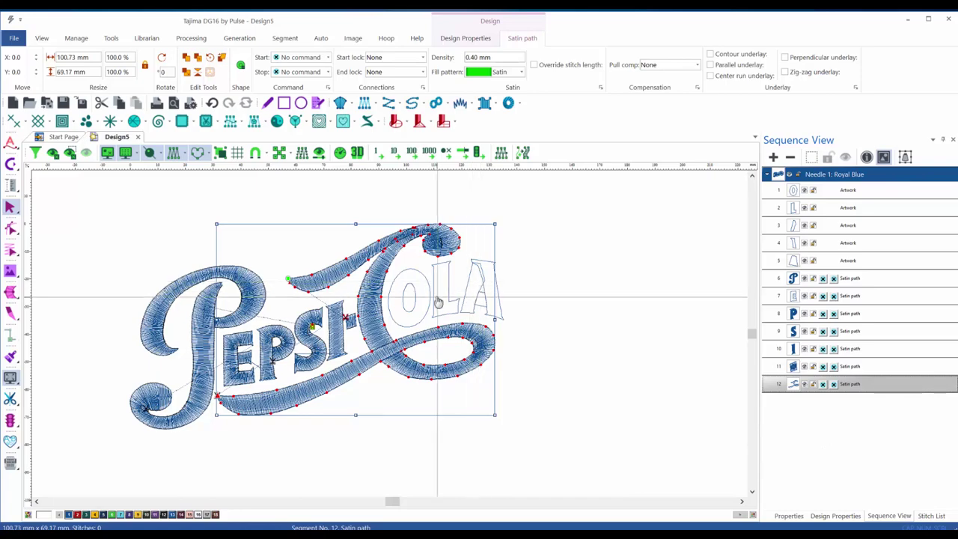
Convert the O outline of COLA into a satin path with a start line across the bottom of its ring.
scroll(438, 301, "up", 3)
left_click(409, 256)
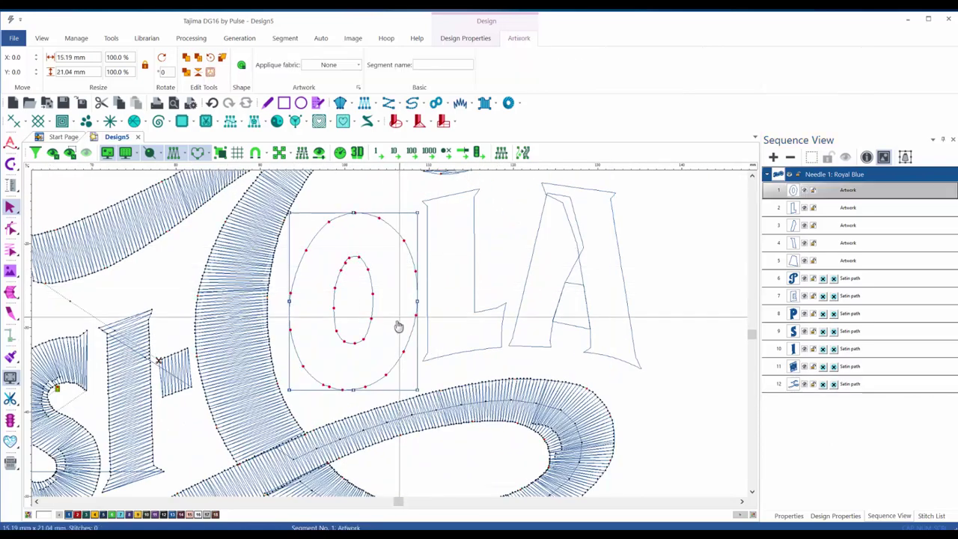
key("s")
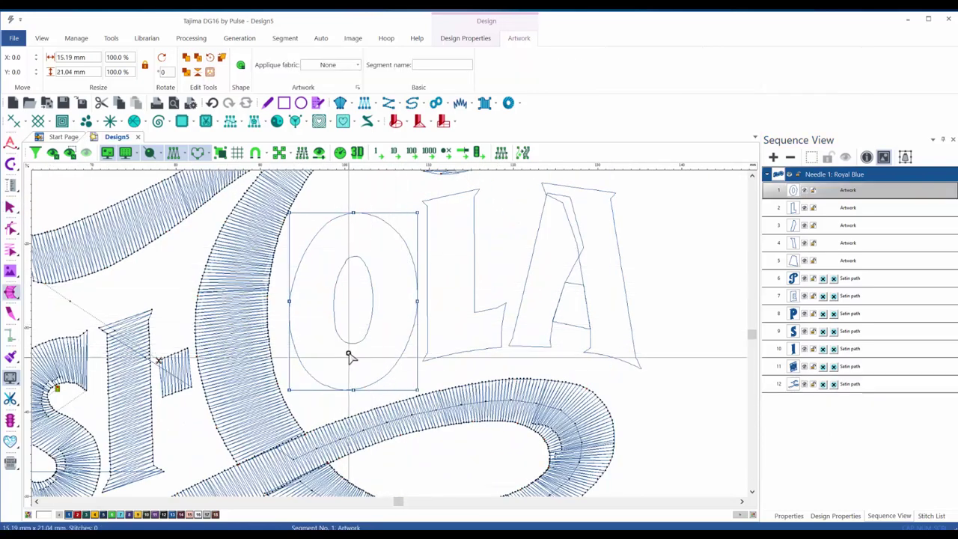
left_click(345, 374)
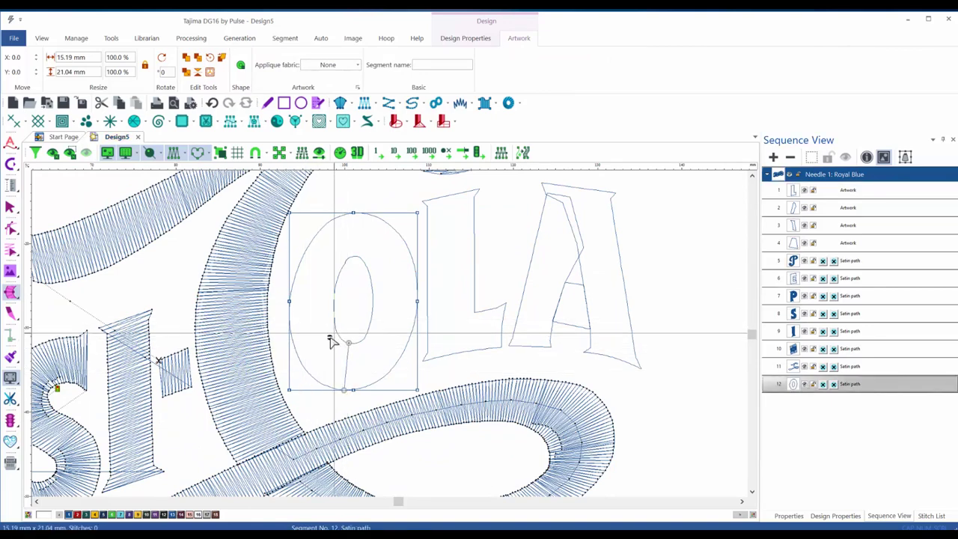
Add four lines across the O's ring, from its lower-left part up the left side to the top.
left_click(312, 342)
left_click(333, 289)
left_click(293, 282)
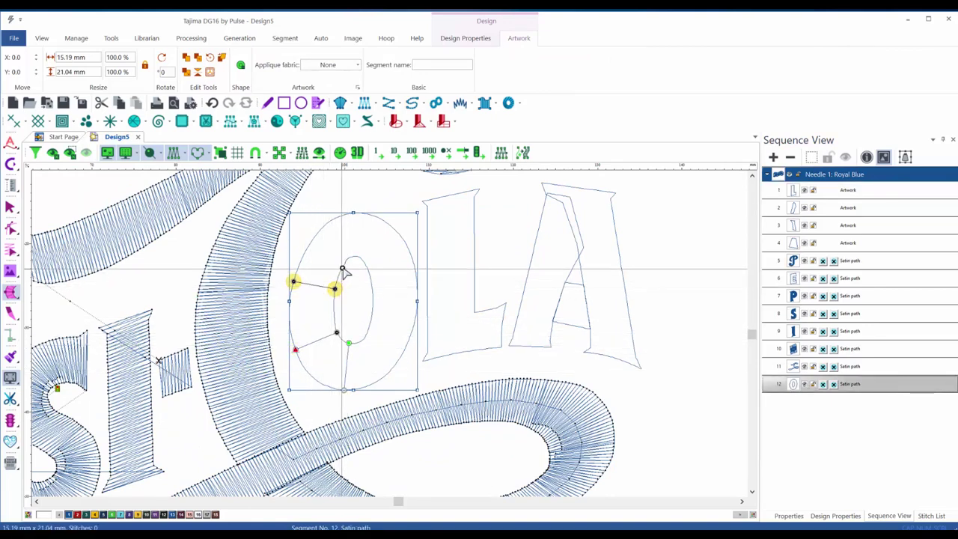
left_click(341, 267)
left_click(309, 244)
left_click(356, 257)
left_click(358, 213)
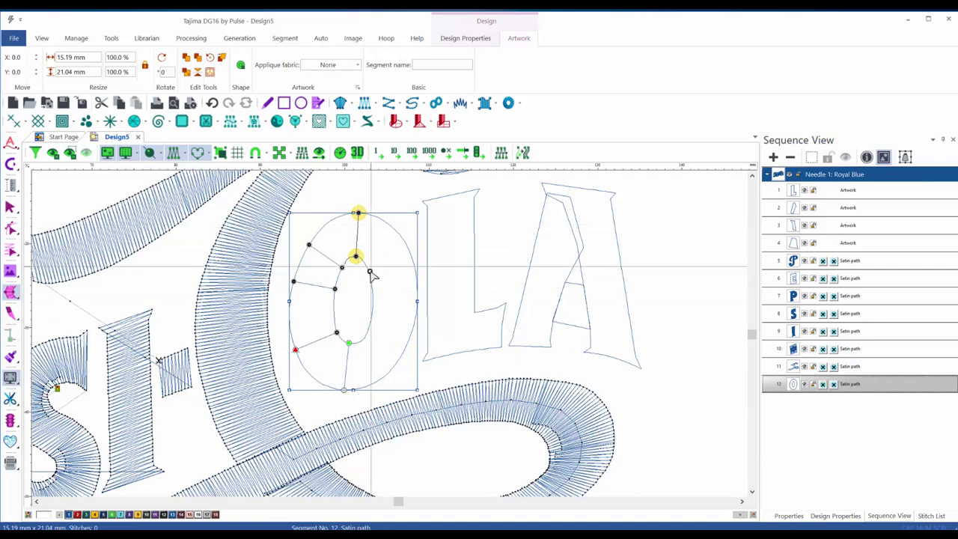
Add four angle lines down the right side of the O's ring and generate its satin stitches.
left_click(369, 272)
left_click(408, 249)
left_click(373, 298)
left_click(416, 297)
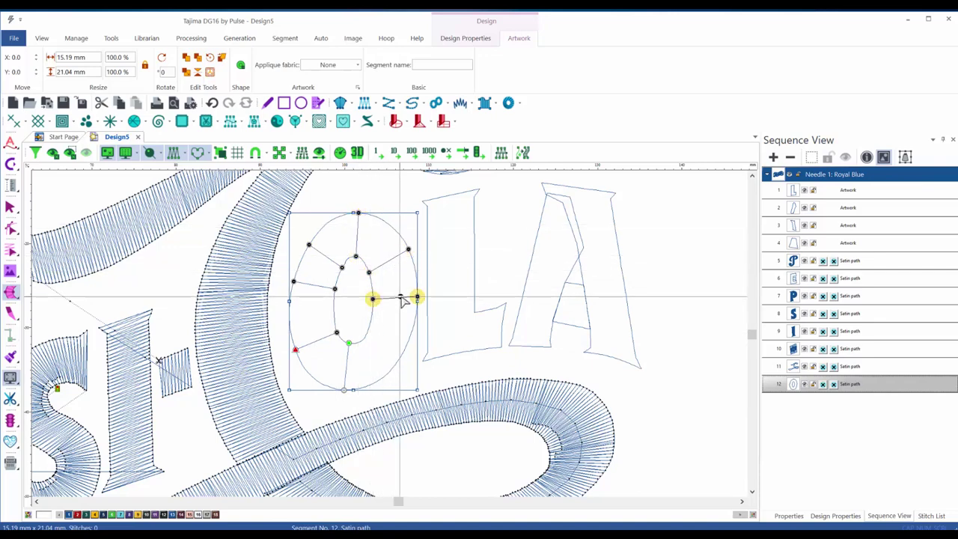
left_click(368, 327)
left_click(405, 345)
left_click(362, 340)
left_click(388, 371)
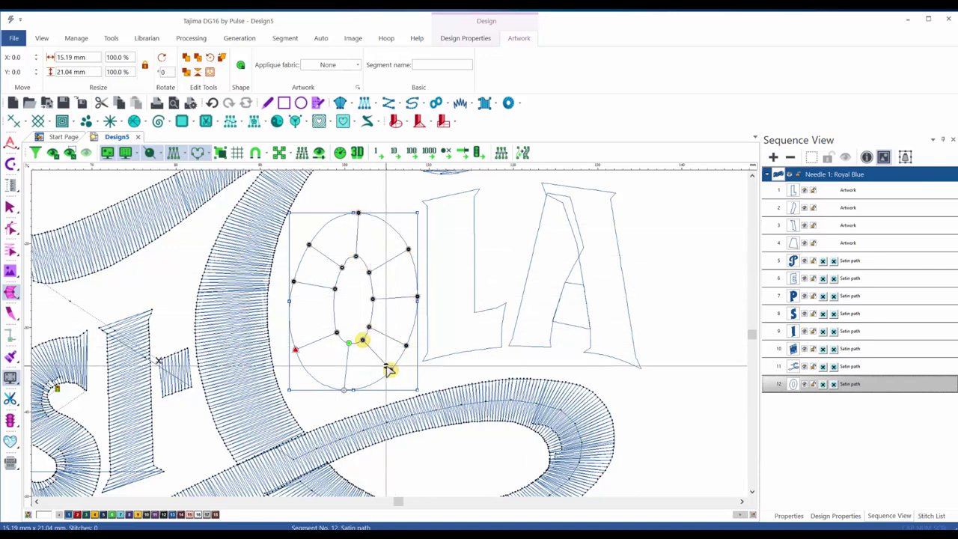
key("Return")
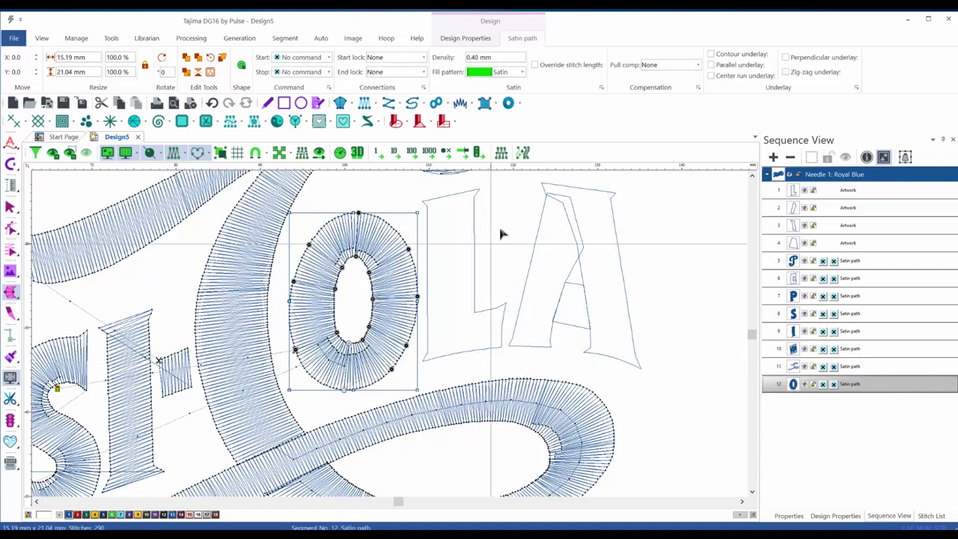
Convert the L outline into a satin path with a start line across the upper tip of its foot.
key("Escape")
left_click_drag(495, 180, 463, 226)
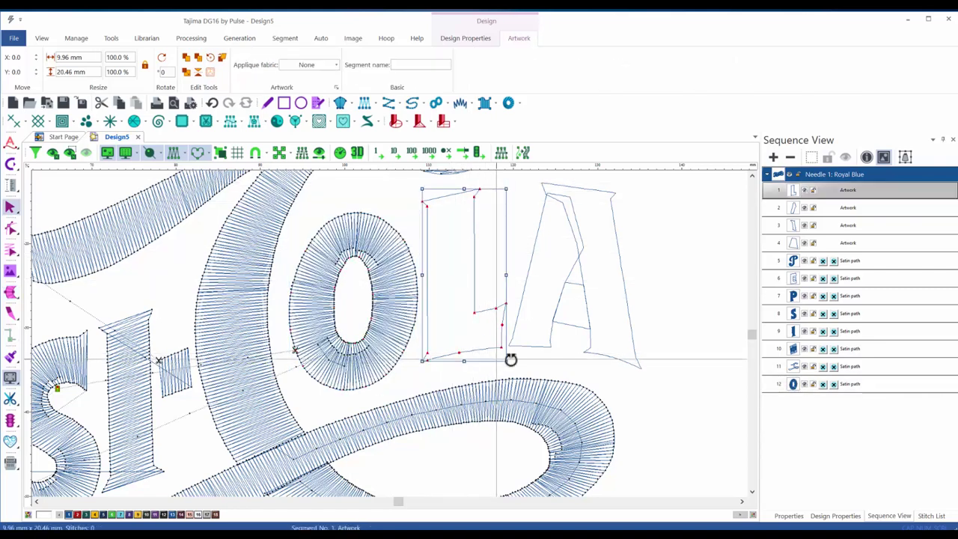
key("space")
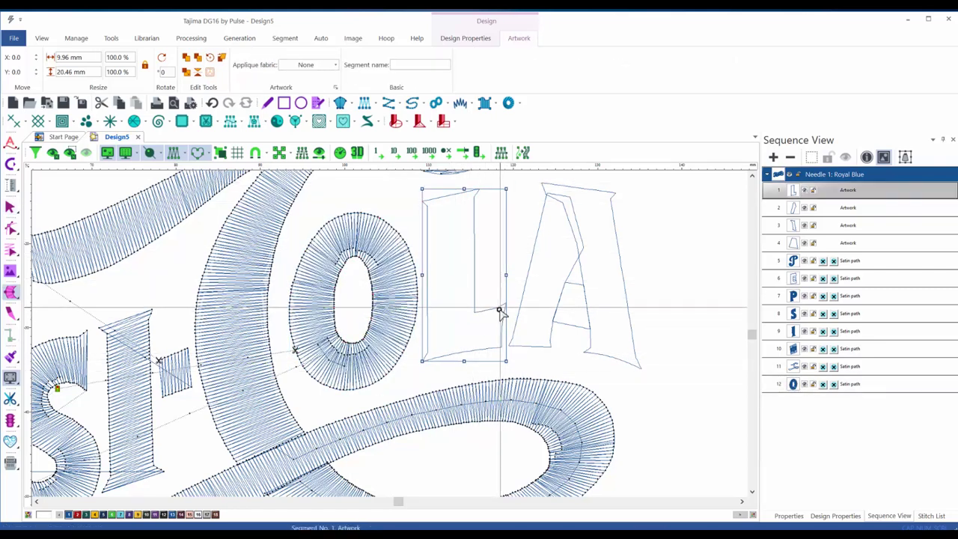
scroll(499, 312, "up", 3)
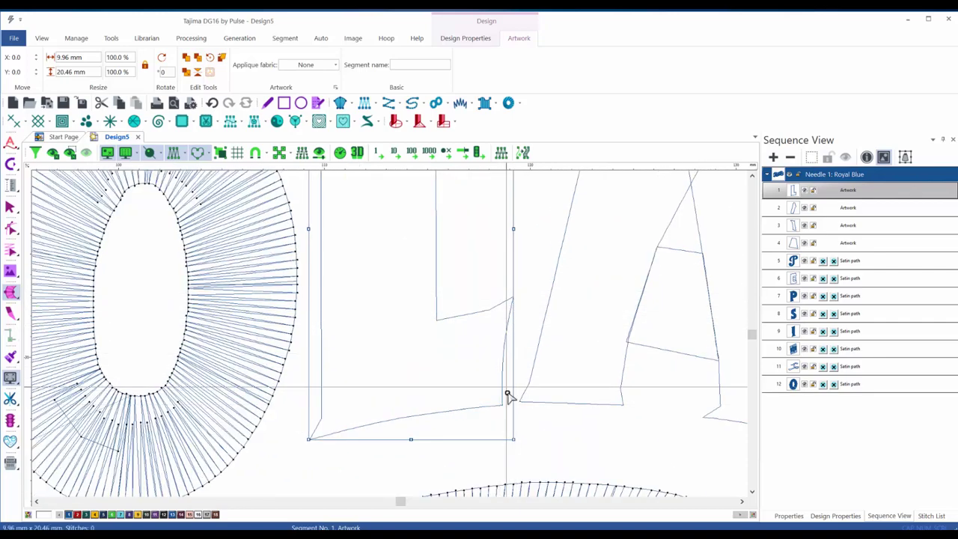
scroll(509, 304, "up", 1)
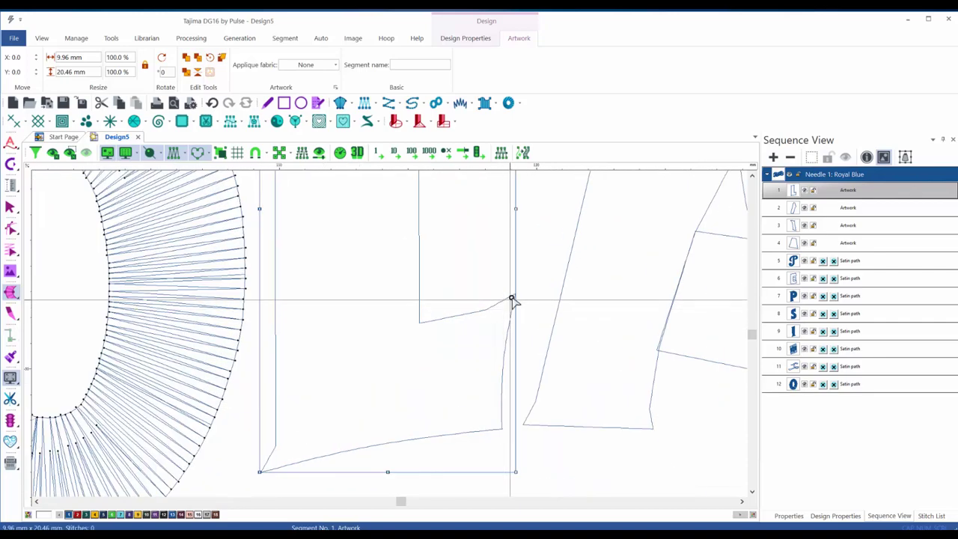
left_click(509, 298)
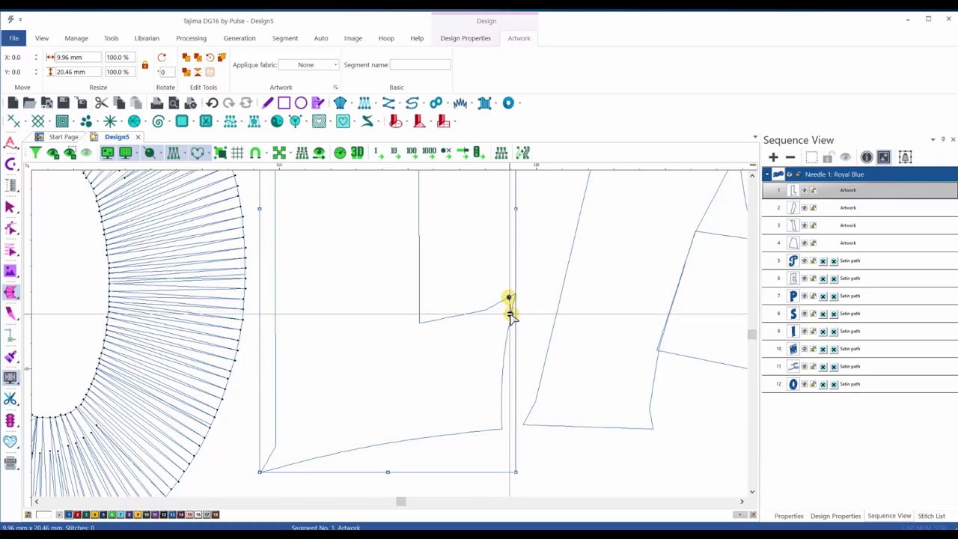
left_click(511, 314)
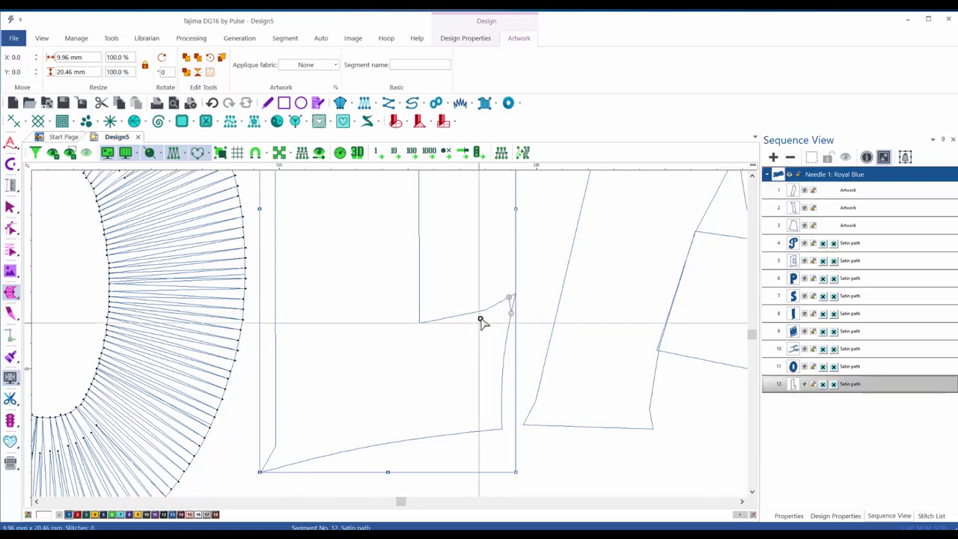
Add lines across the L's foot at its outer end and beside the stem, plus a diagonal joining the inner and outer corners.
left_click(470, 312)
left_click(501, 428)
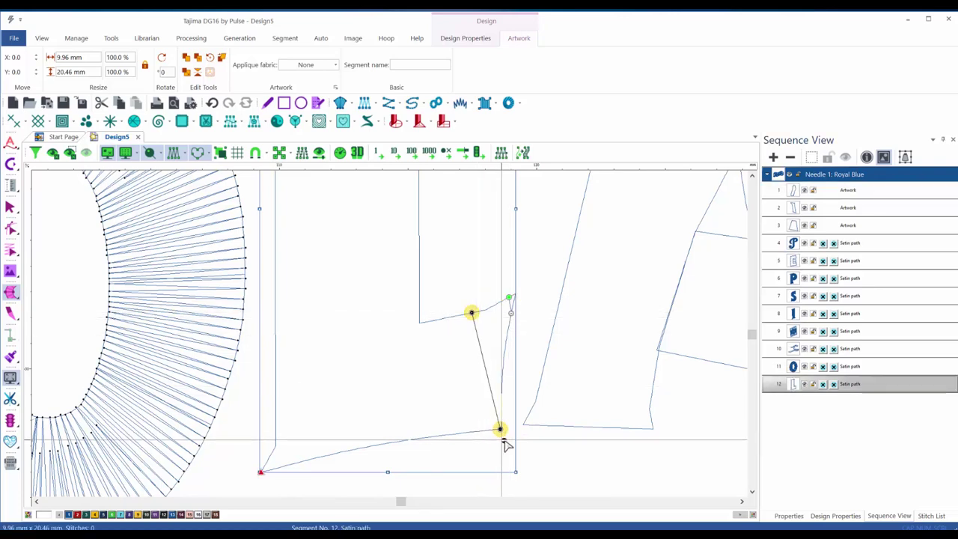
left_click(419, 323)
left_click(260, 472)
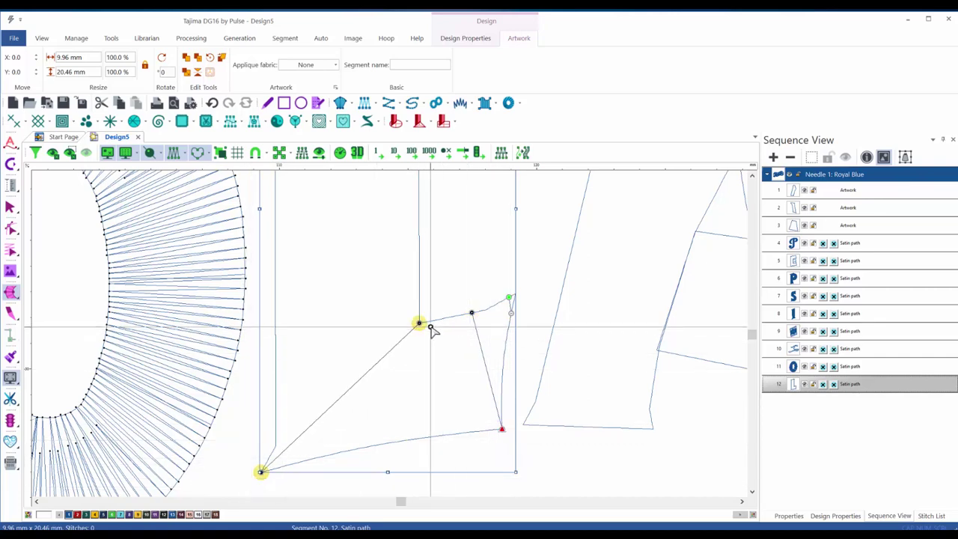
left_click(419, 438)
Add lines across the L's stem just above the inner corner and along its top edge, and generate the letter's satin stitches.
left_click(419, 313)
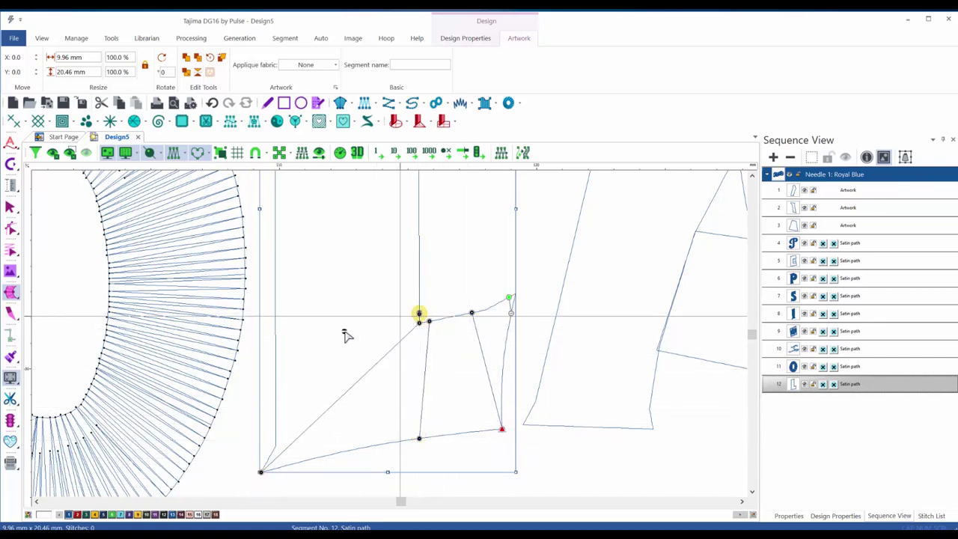
left_click(274, 337)
scroll(364, 338, "down", 3)
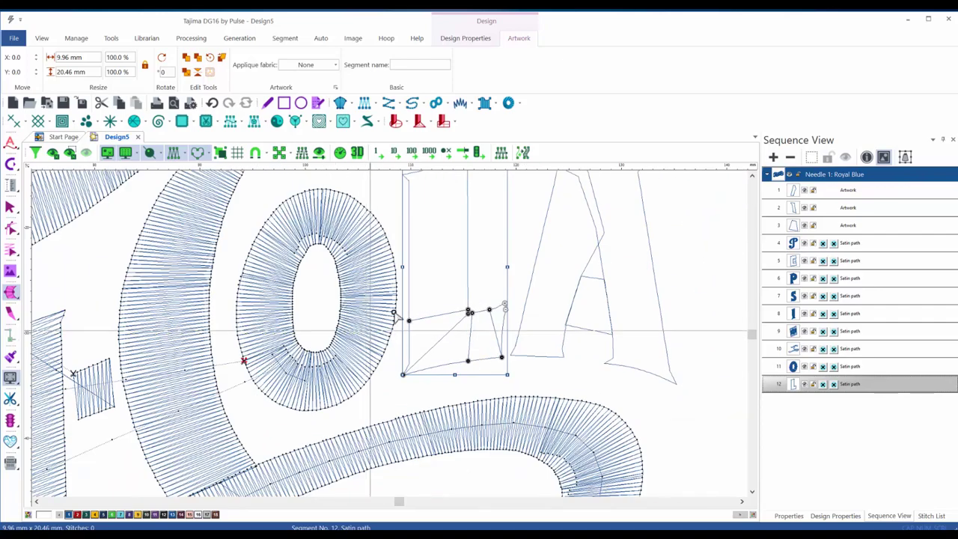
left_click_drag(455, 276, 427, 382)
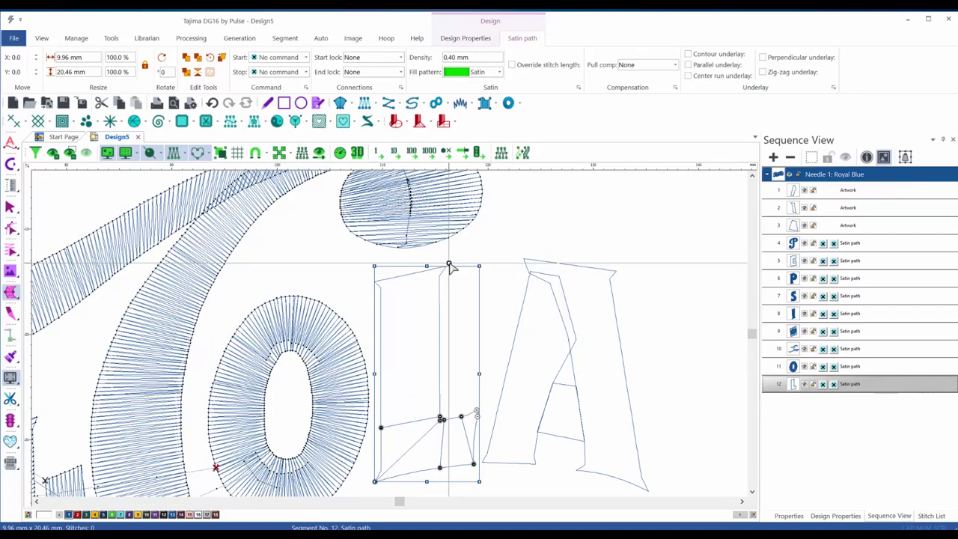
left_click(446, 267)
left_click(374, 281)
key("Return")
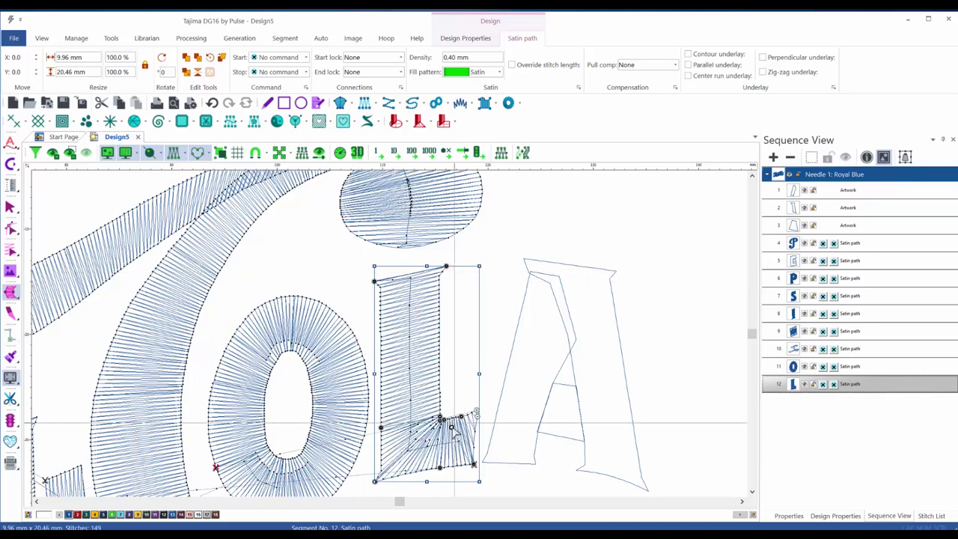
Convert the A's left leg outline into a satin path with a start line across its foot.
scroll(490, 432, "down", 2)
scroll(501, 326, "up", 3)
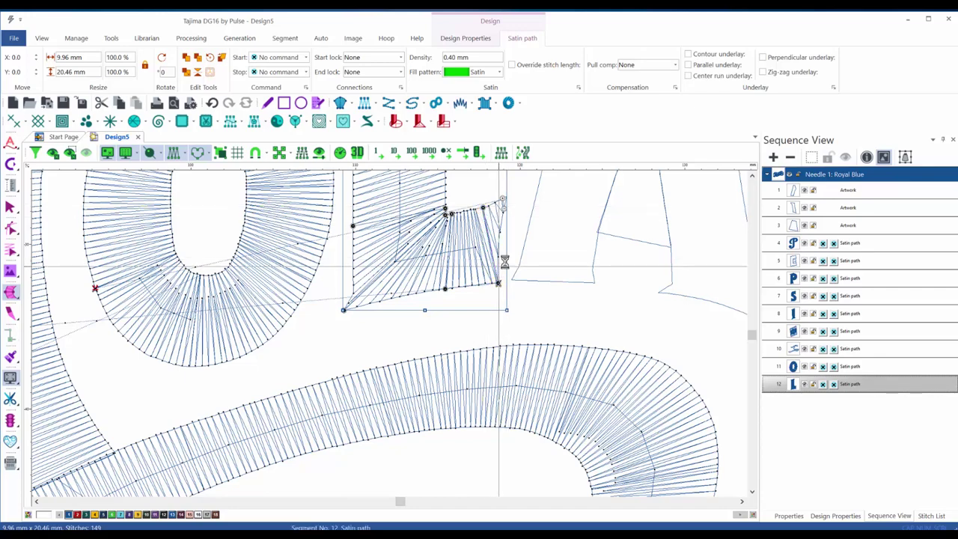
scroll(503, 254, "down", 2)
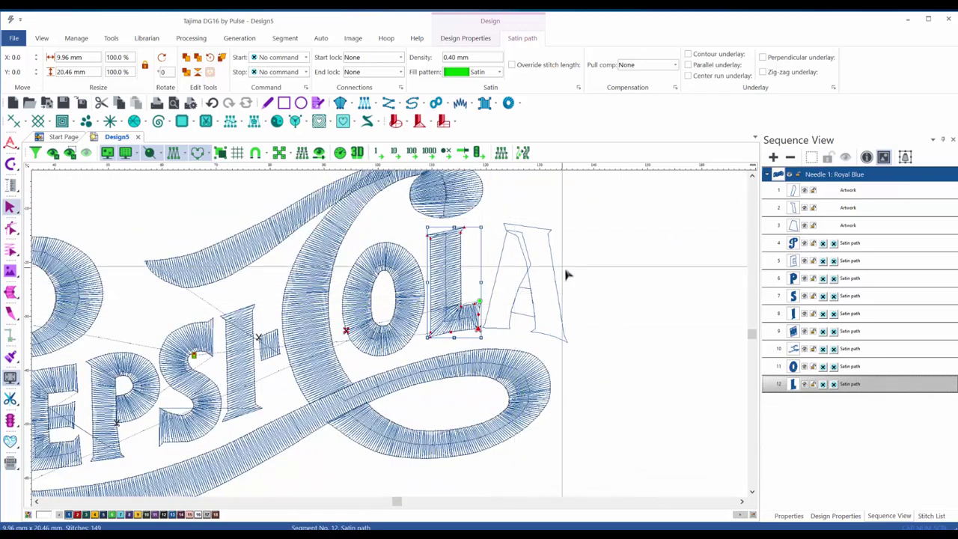
left_click(535, 244)
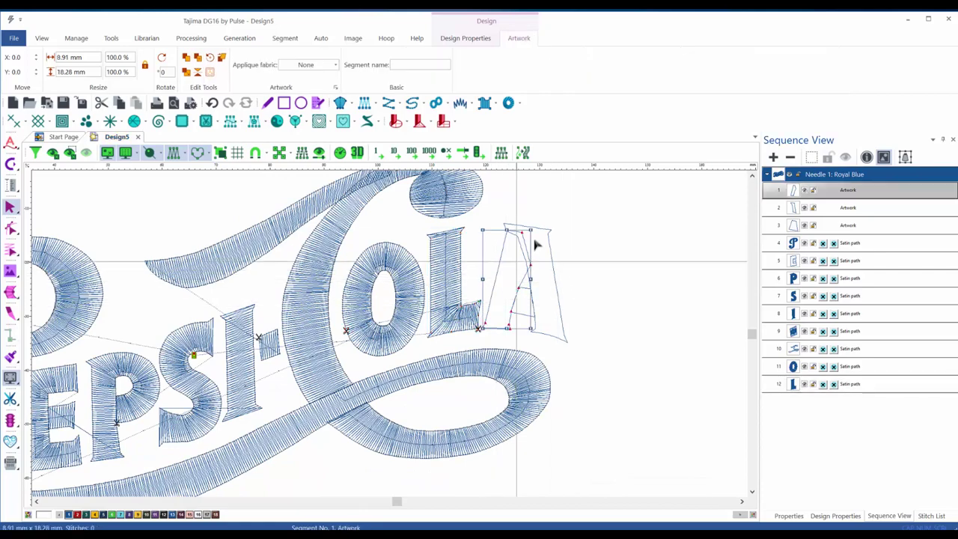
scroll(538, 244, "up", 4)
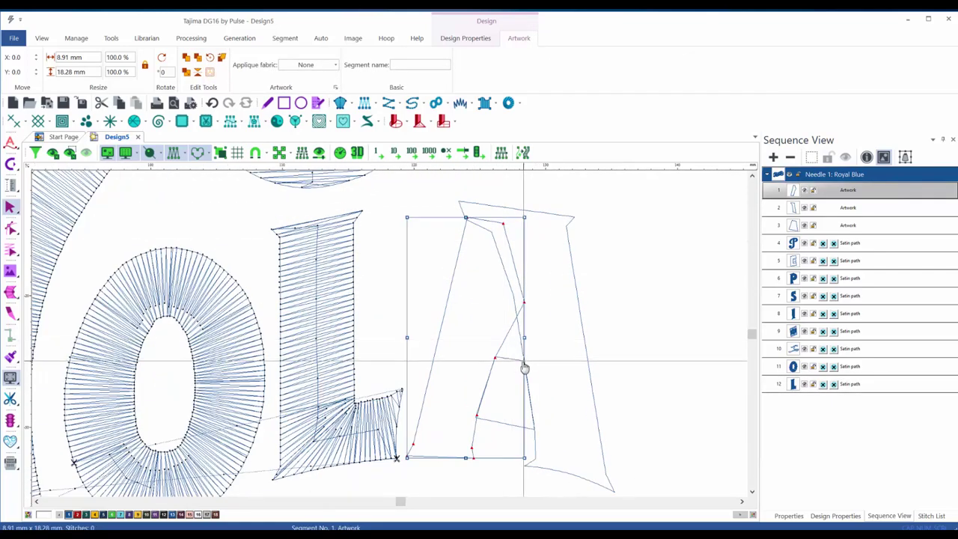
key("k")
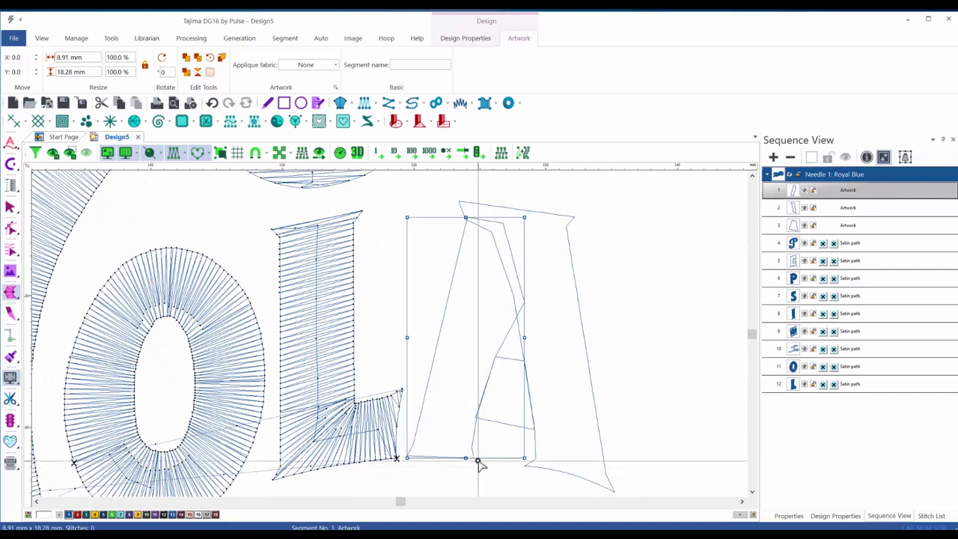
left_click(397, 458)
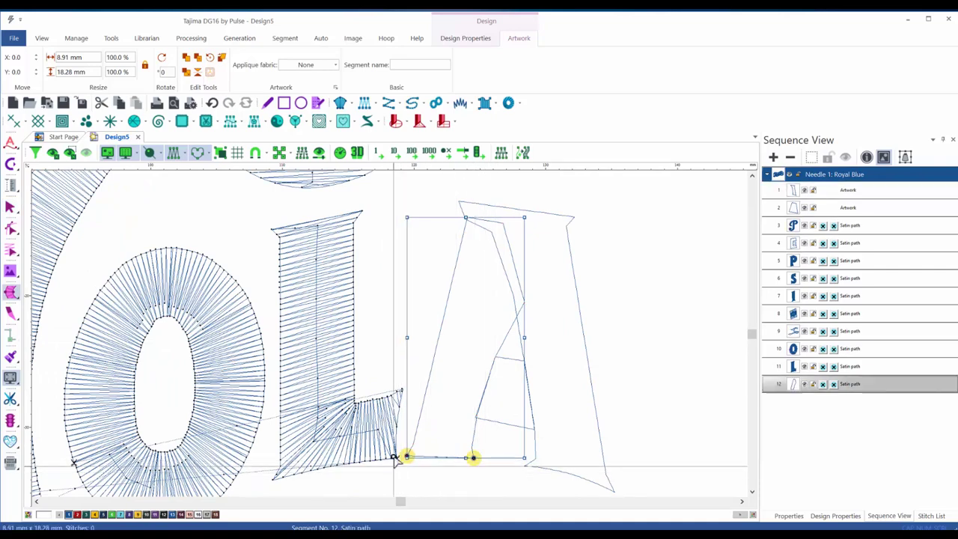
Add lines across the top and middle of the A's left leg and generate its satin stitches.
left_click(503, 223)
left_click(465, 217)
left_click(507, 335)
left_click(442, 322)
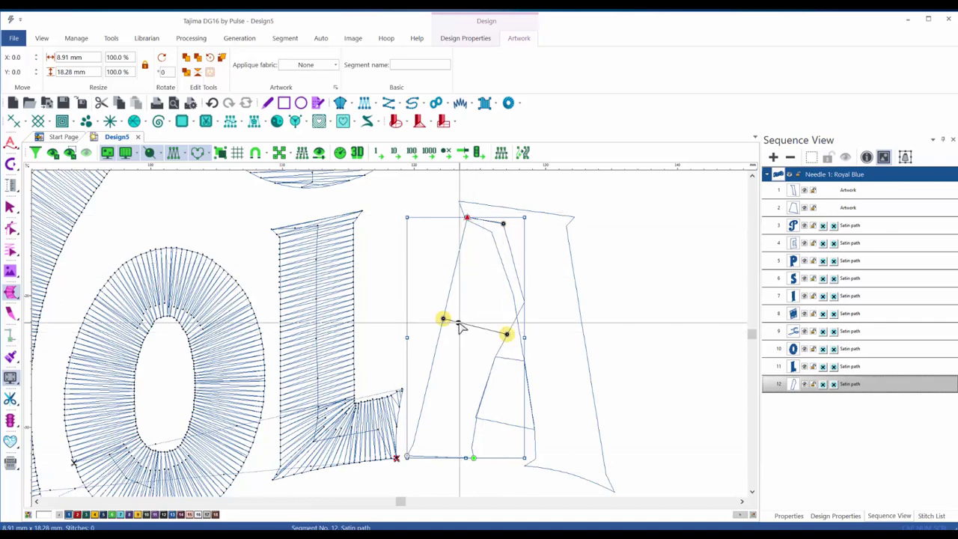
key("Return")
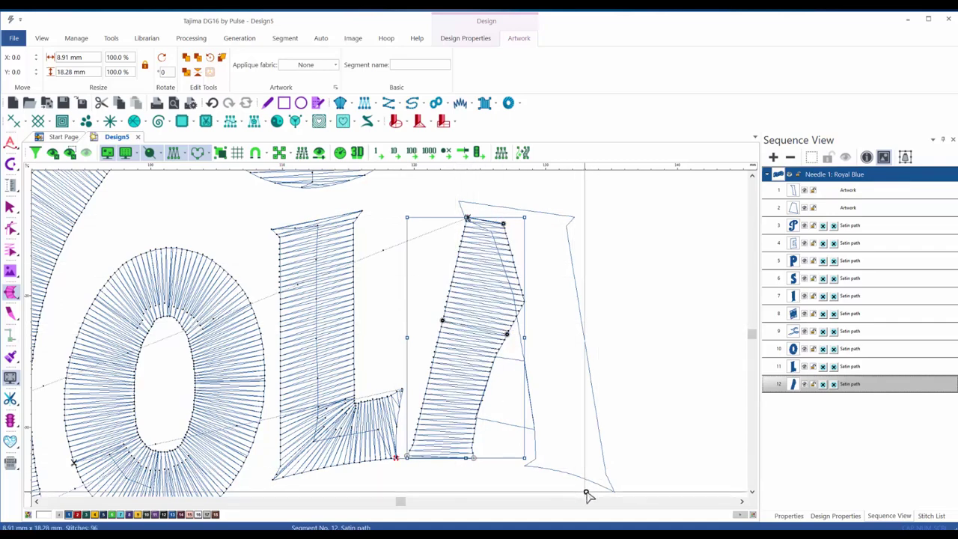
Convert the A's right leg outline into a satin path with a start line along its top edge.
left_click(572, 232)
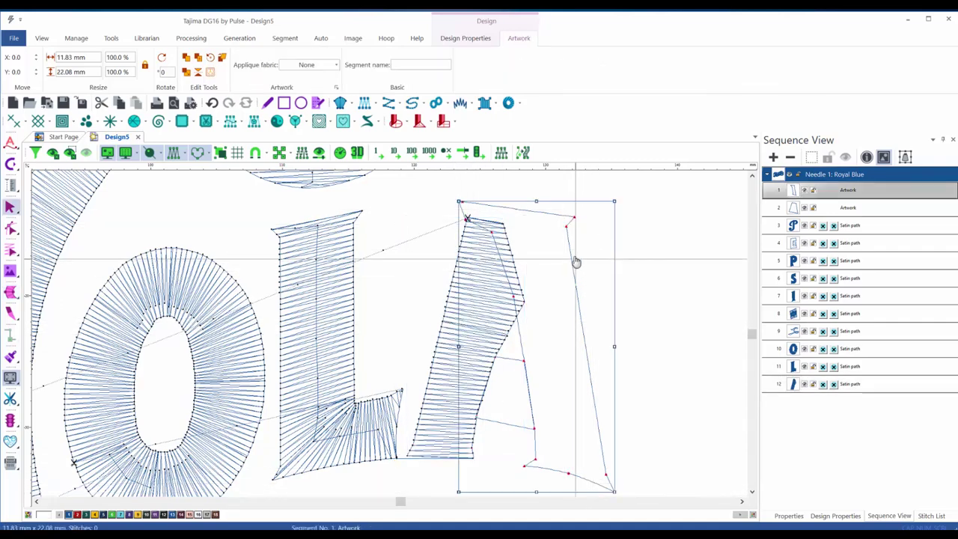
key("k")
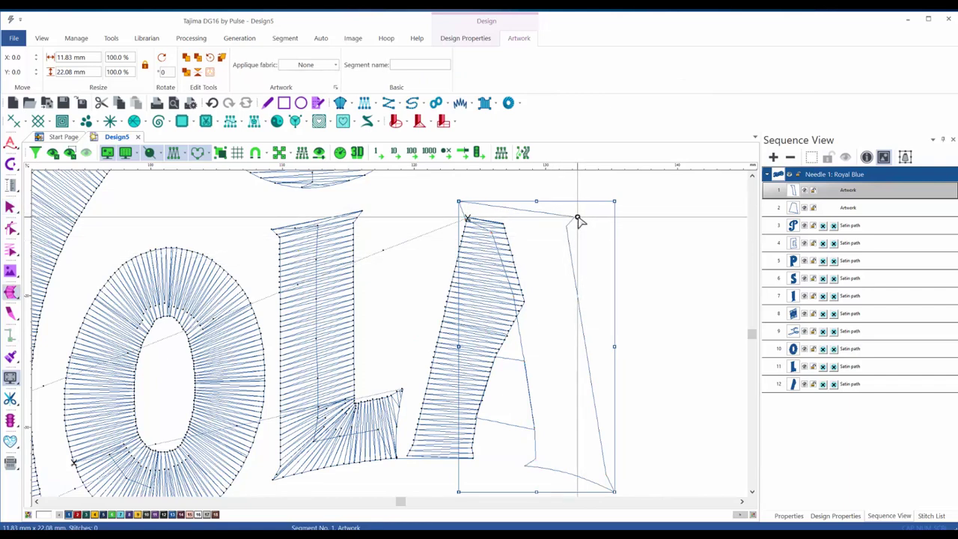
left_click(574, 217)
left_click(506, 207)
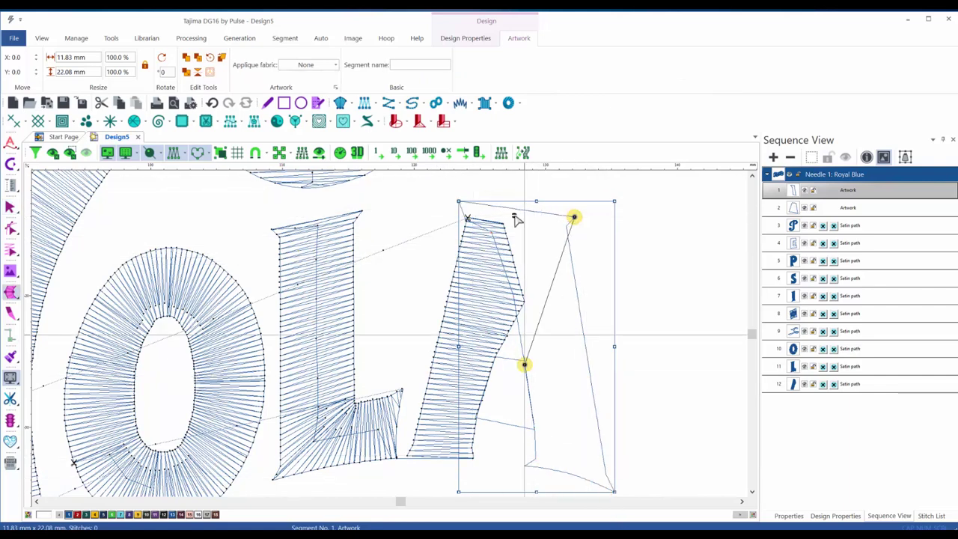
left_click(461, 202)
key("Return")
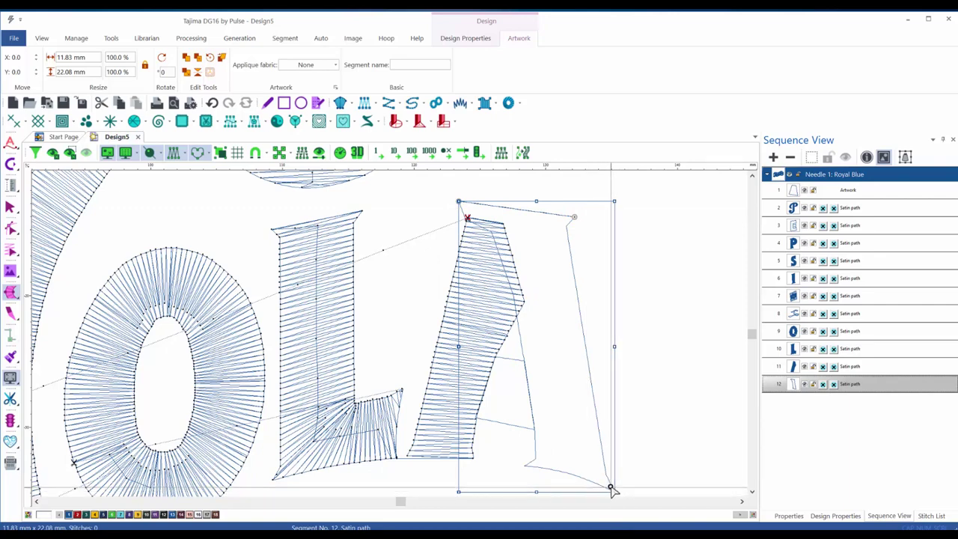
Add lines at the bottom tip, above the foot and across the middle of the A's right leg, and generate its satin stitches.
left_click(607, 486)
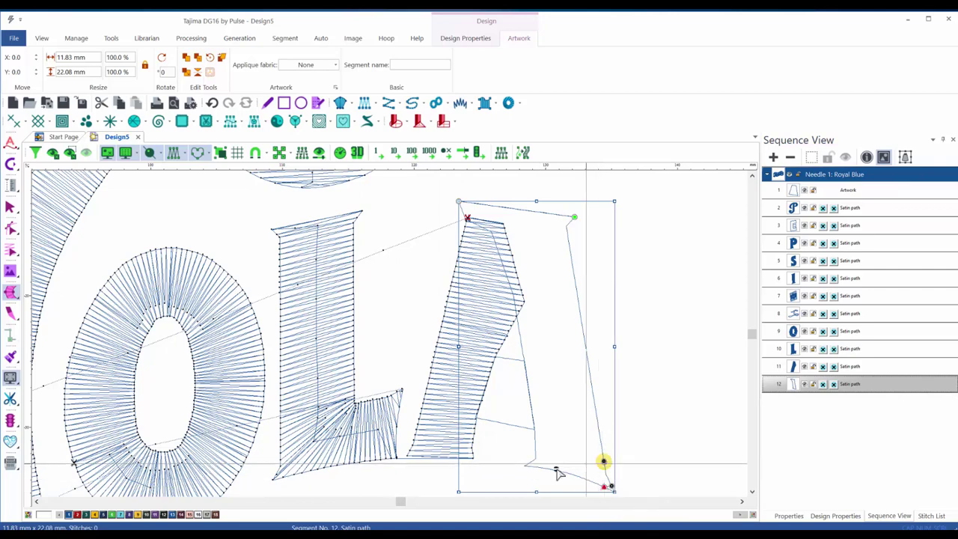
left_click(524, 465)
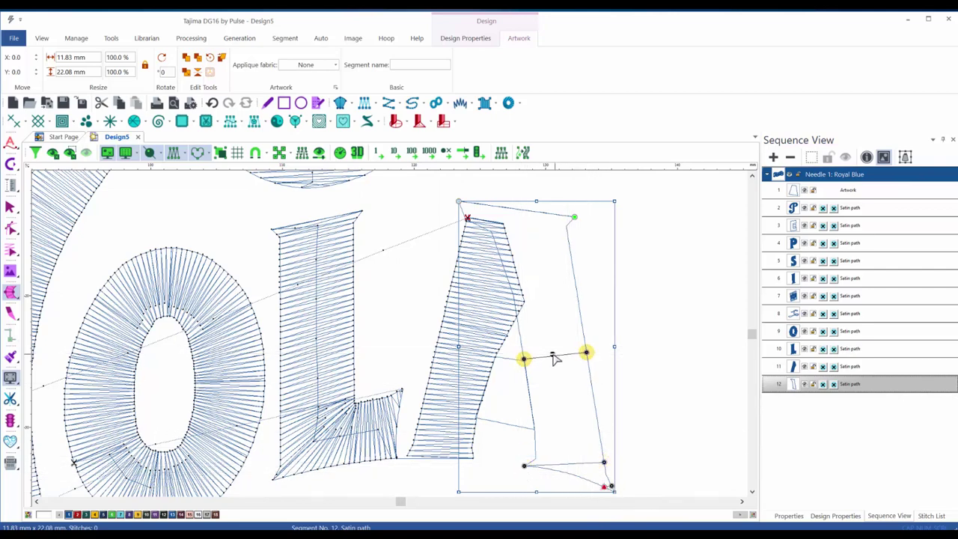
left_click(543, 353)
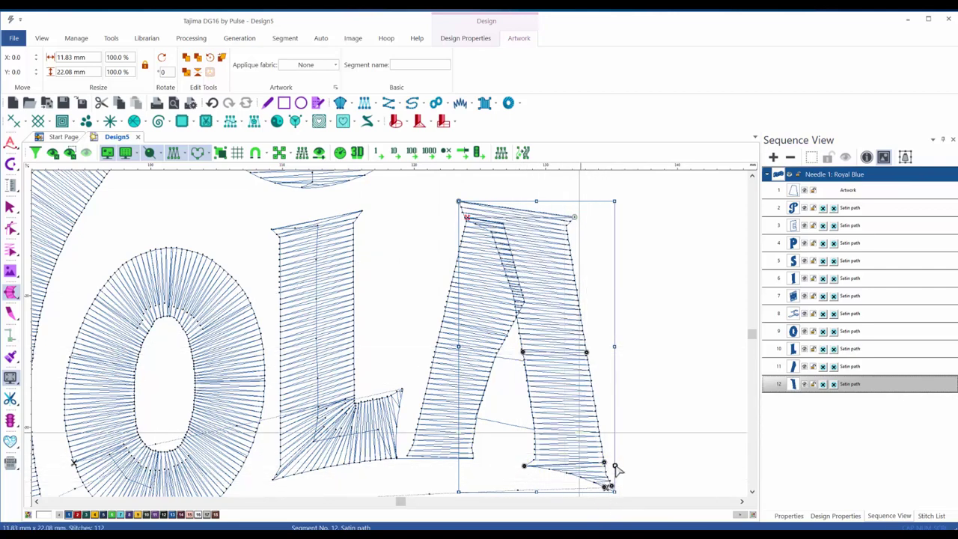
Convert the A's crossbar outline into a satin path running between its left and right edges, and generate its stitches.
key("Escape")
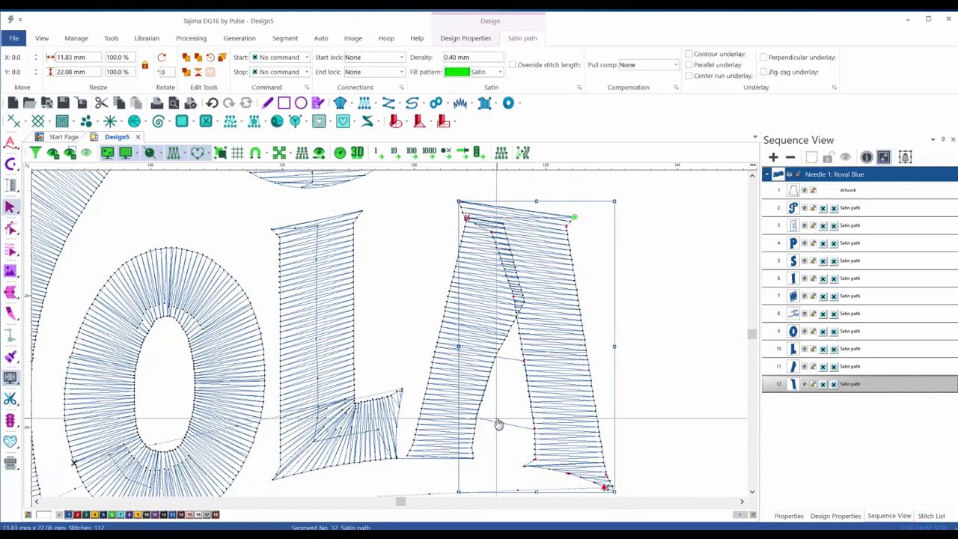
left_click(498, 427)
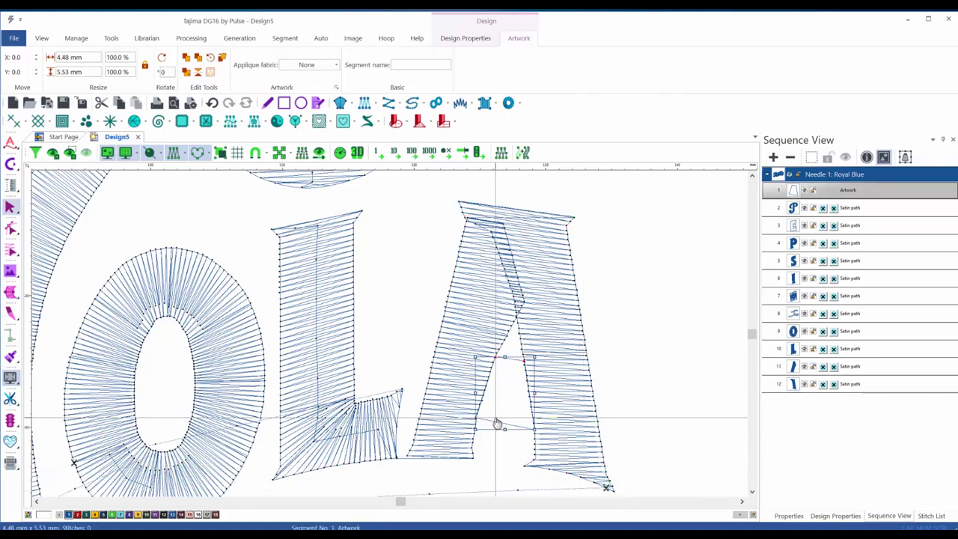
key("s")
left_click(476, 417)
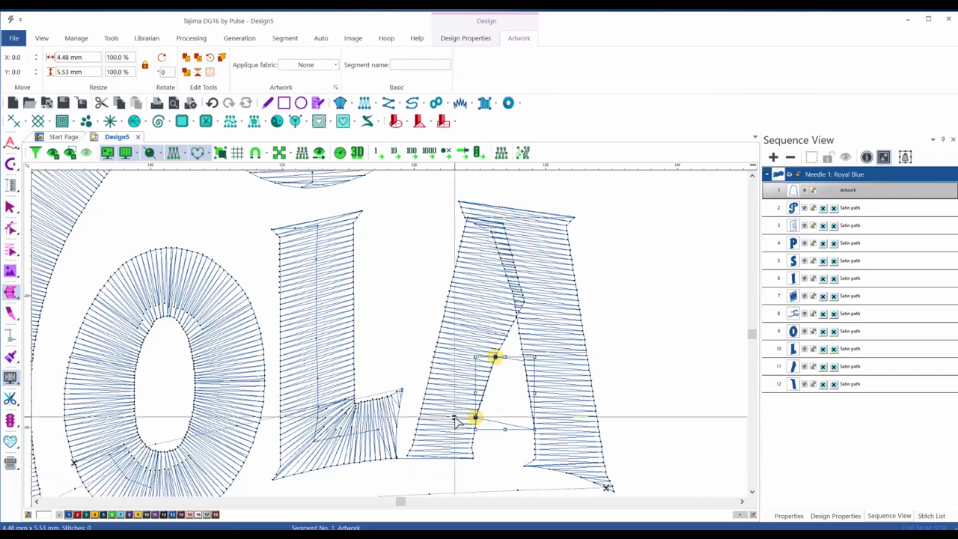
key("Return")
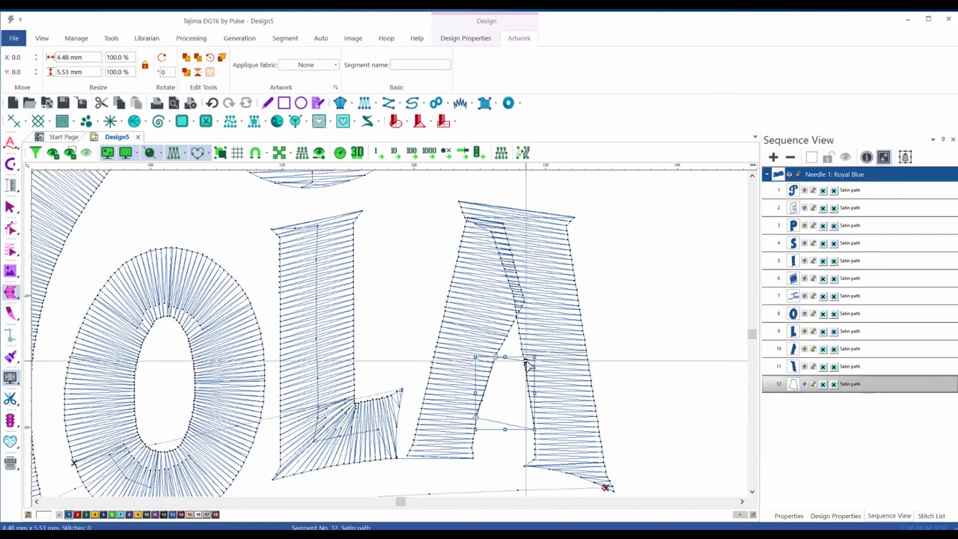
left_click(524, 361)
left_click(534, 429)
key("Return")
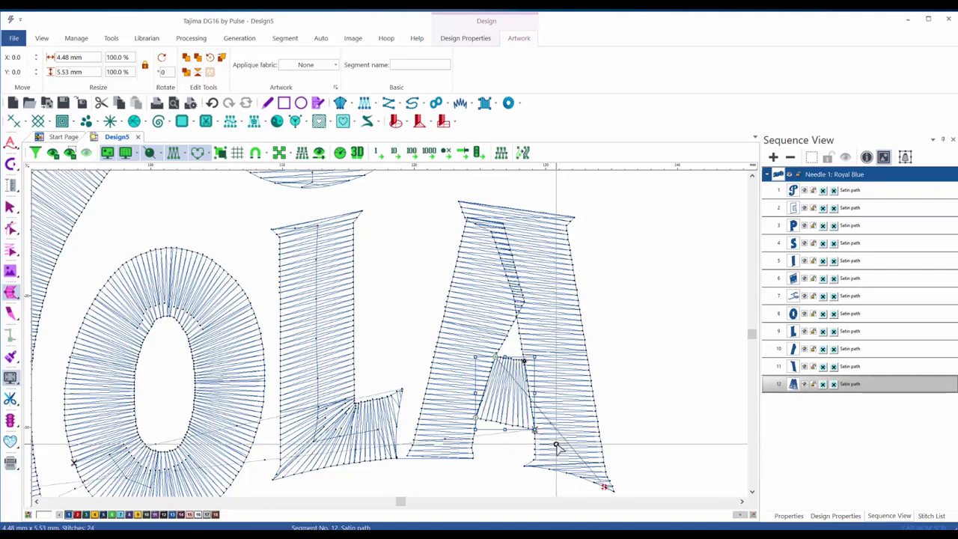
key("Escape")
Combine the A's two legs and crossbar into a single satin path.
scroll(561, 430, "down", 3)
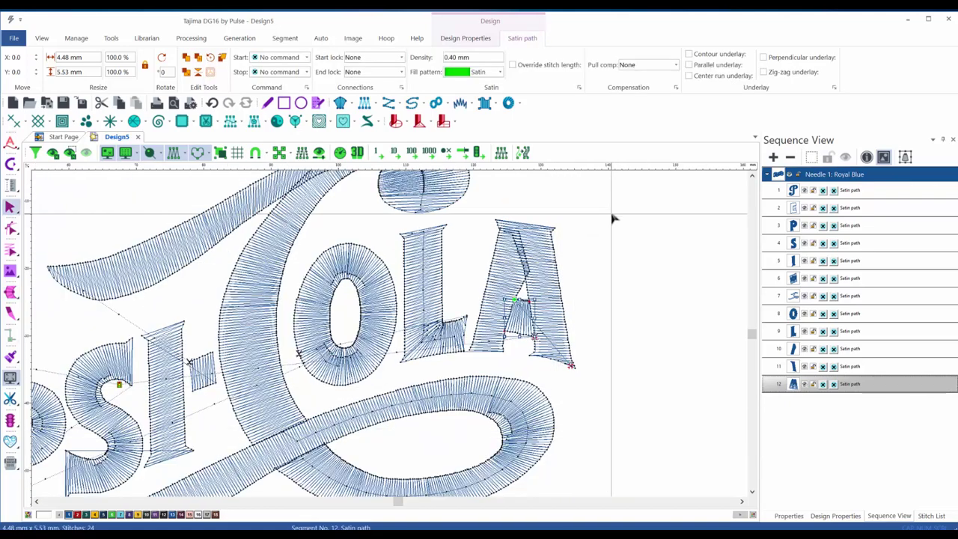
left_click_drag(613, 216, 476, 349)
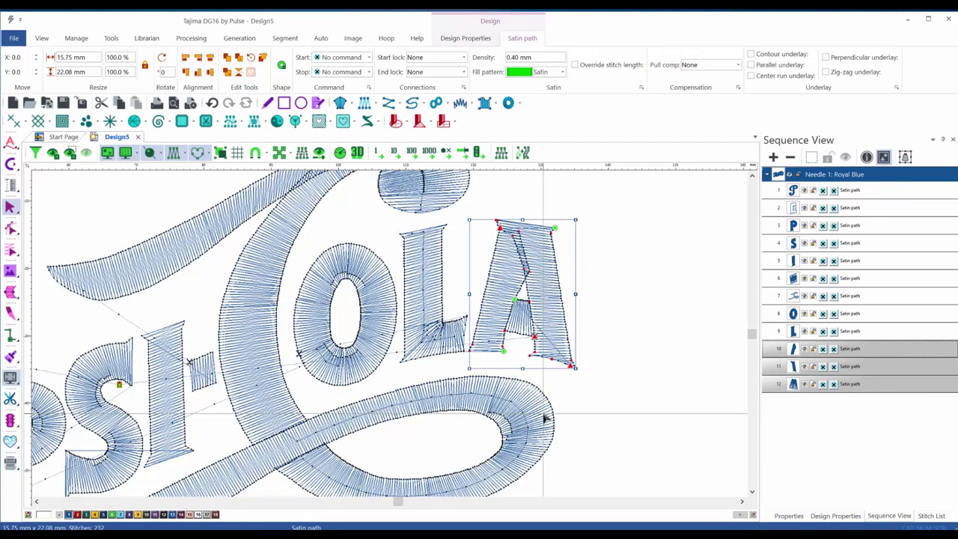
key("ctrl+b")
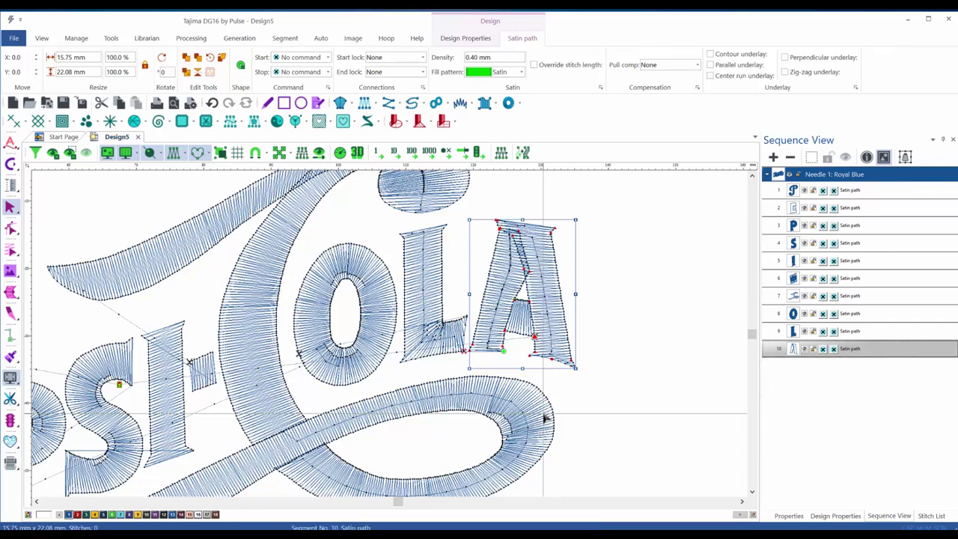
left_click(654, 420)
Examine the complete logo in stitch and 3D views, looking closely at the connecting threads around the E.
key("0")
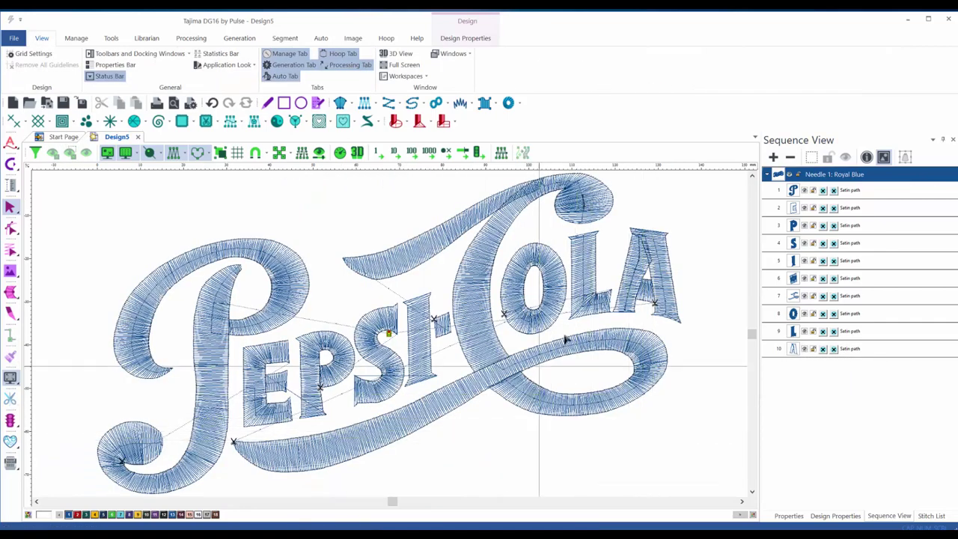
scroll(639, 457, "down", 1)
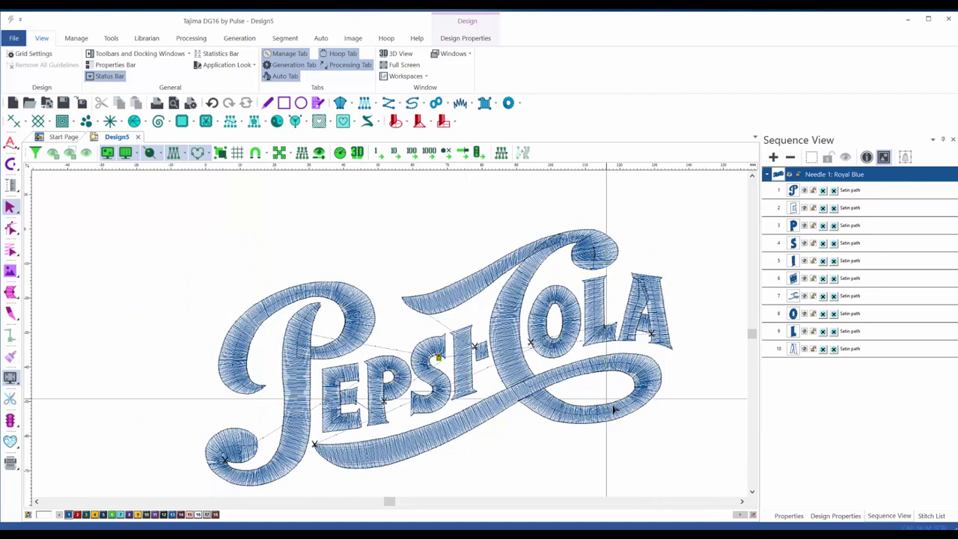
left_click_drag(649, 377, 577, 340)
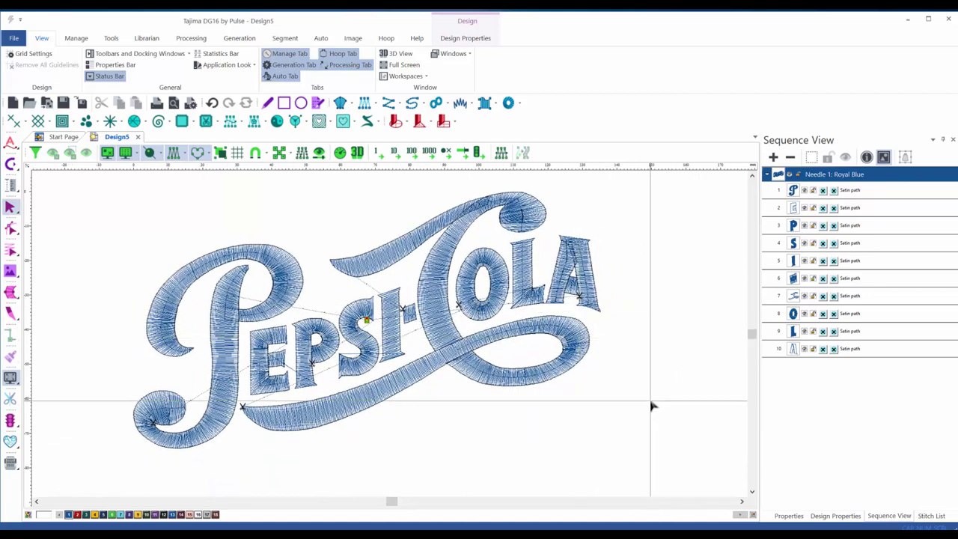
key("3")
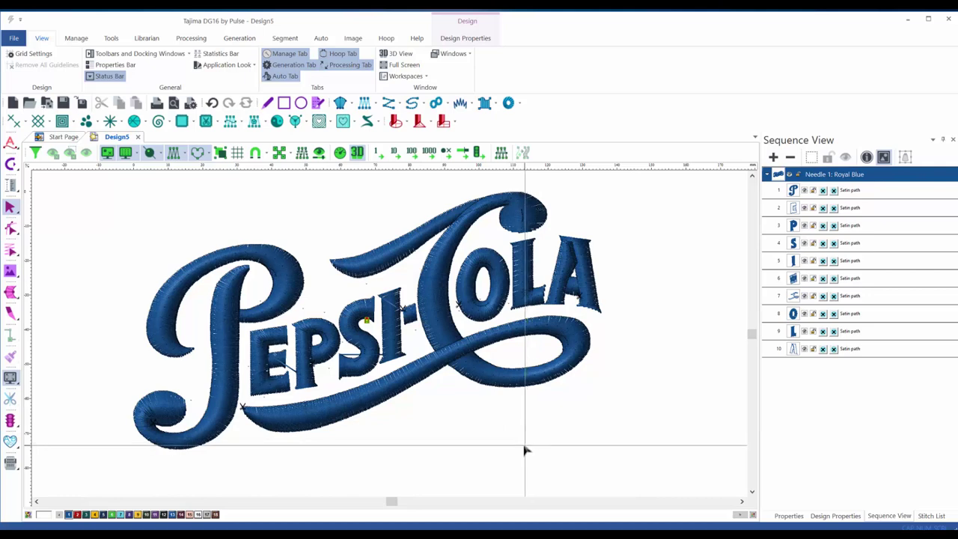
key("3")
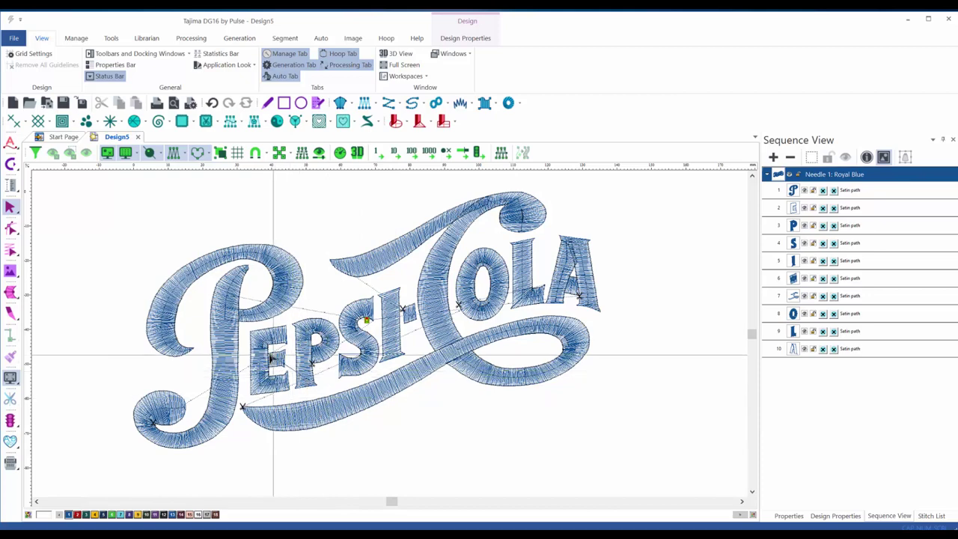
key("3")
scroll(279, 370, "up", 1)
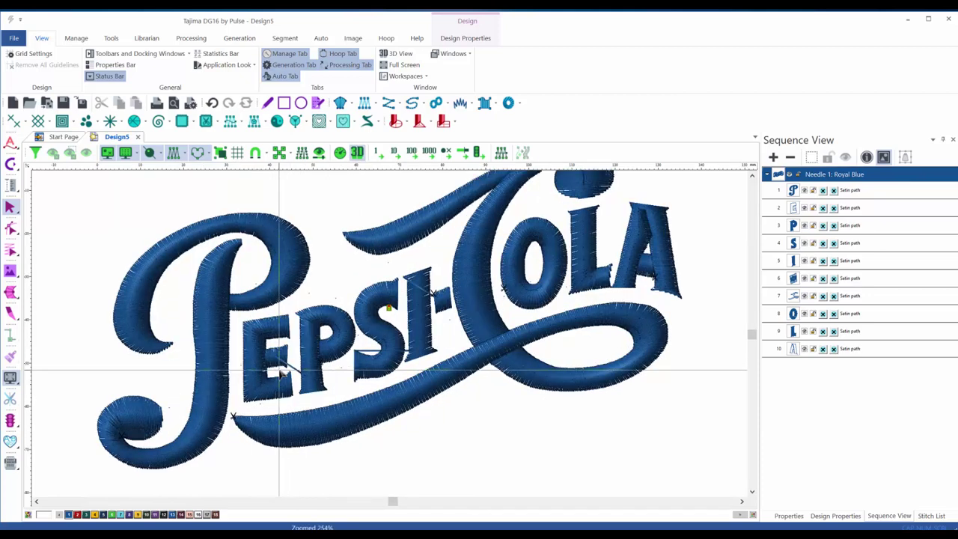
scroll(278, 371, "up", 2)
scroll(286, 366, "down", 3)
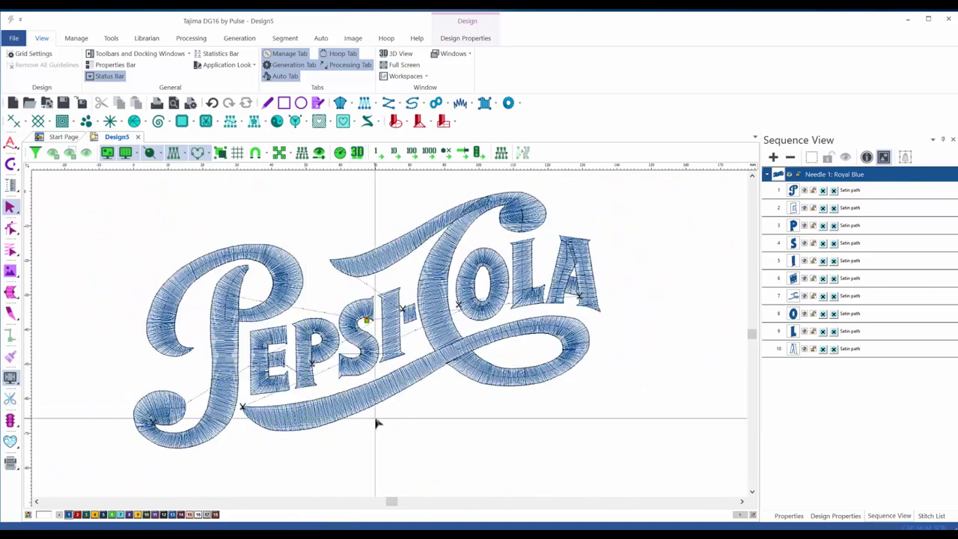
Set the stop command of all logo segments to Trim and check the design in 3D.
left_click_drag(157, 194, 642, 447)
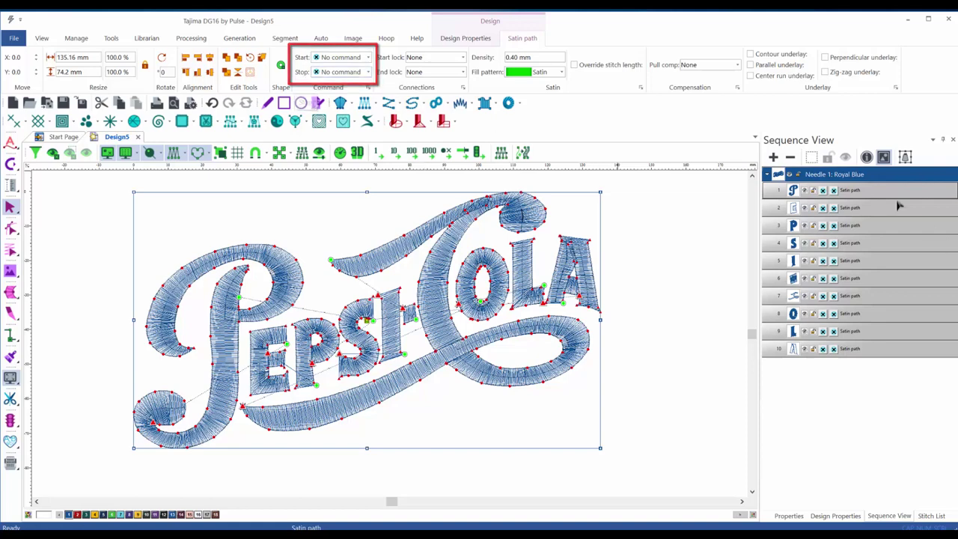
left_click(367, 72)
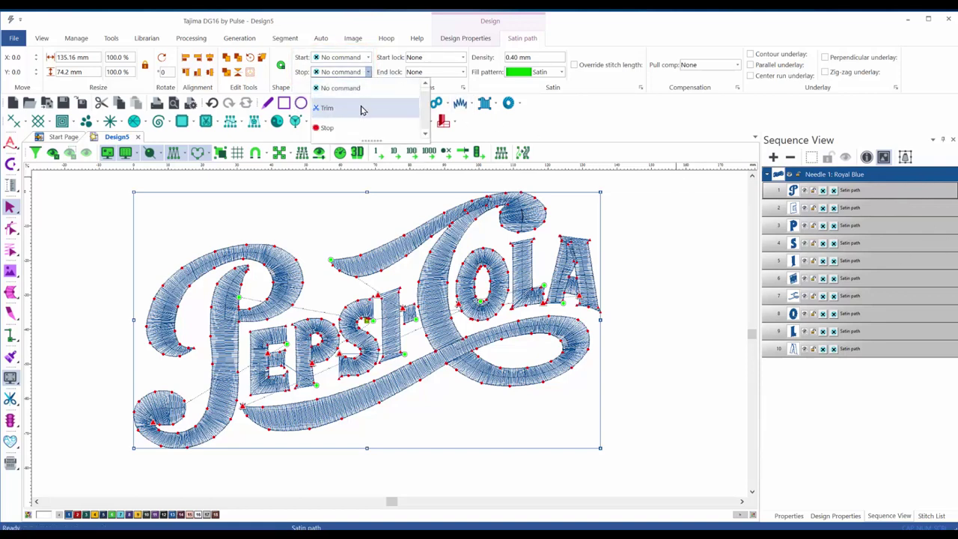
left_click(364, 108)
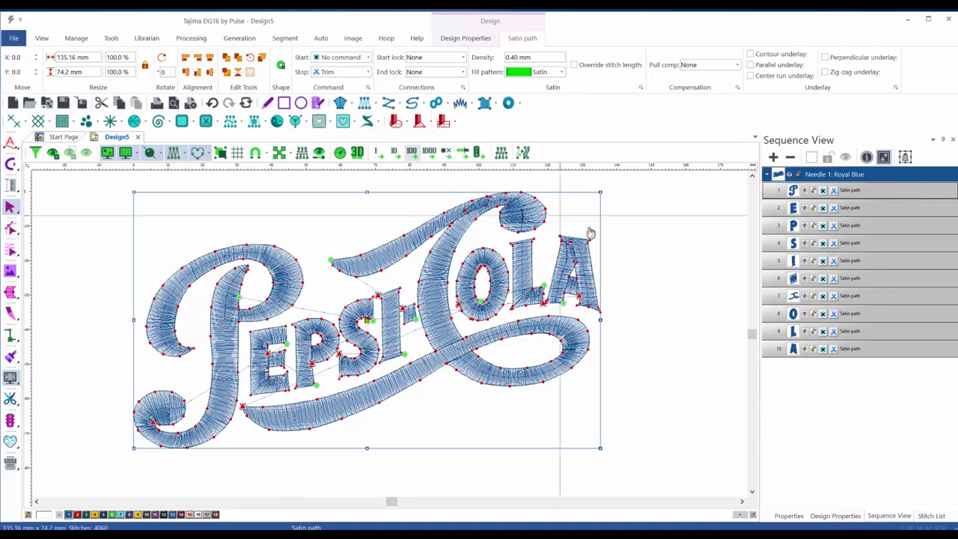
left_click(670, 270)
left_click(499, 404)
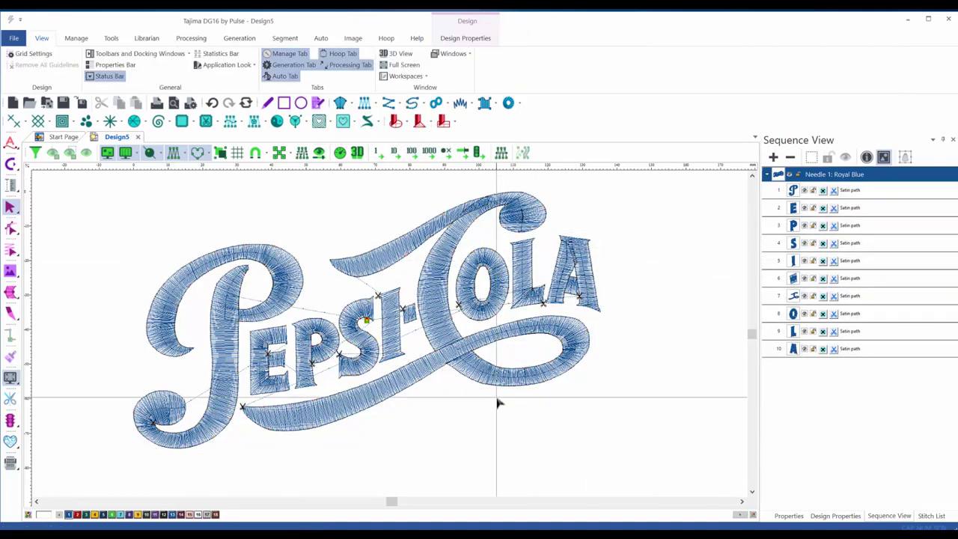
key("3")
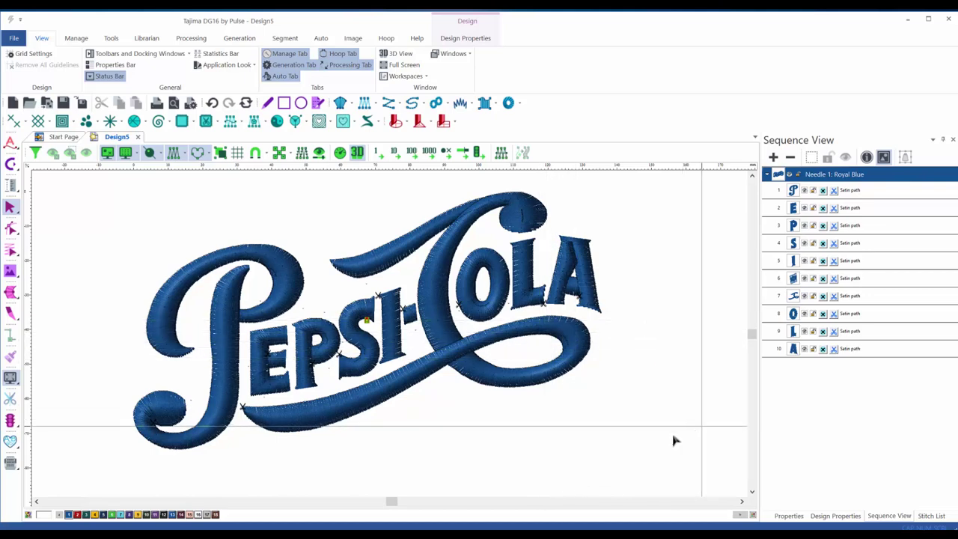
key("d")
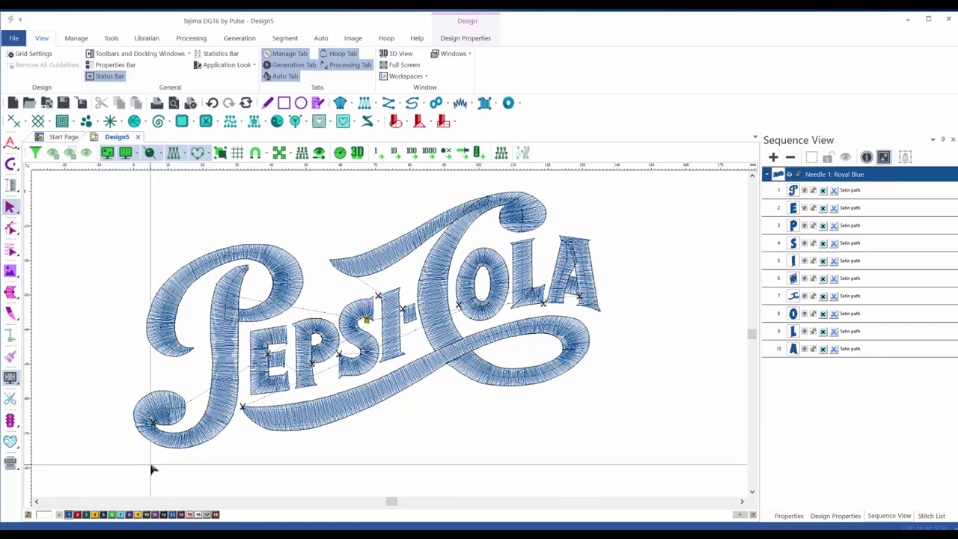
Set the start lock to Basic and the end lock to Line for all logo segments.
left_click_drag(148, 468, 625, 196)
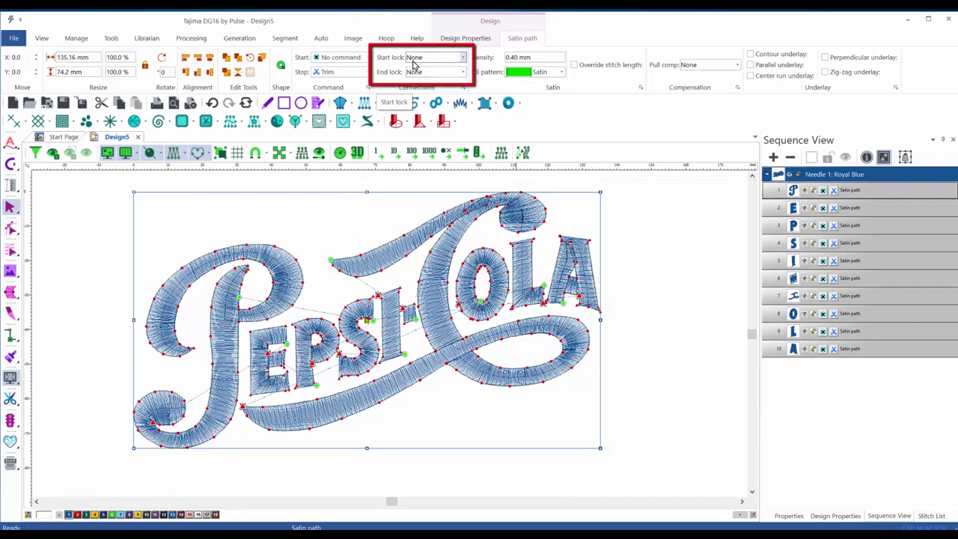
left_click(463, 58)
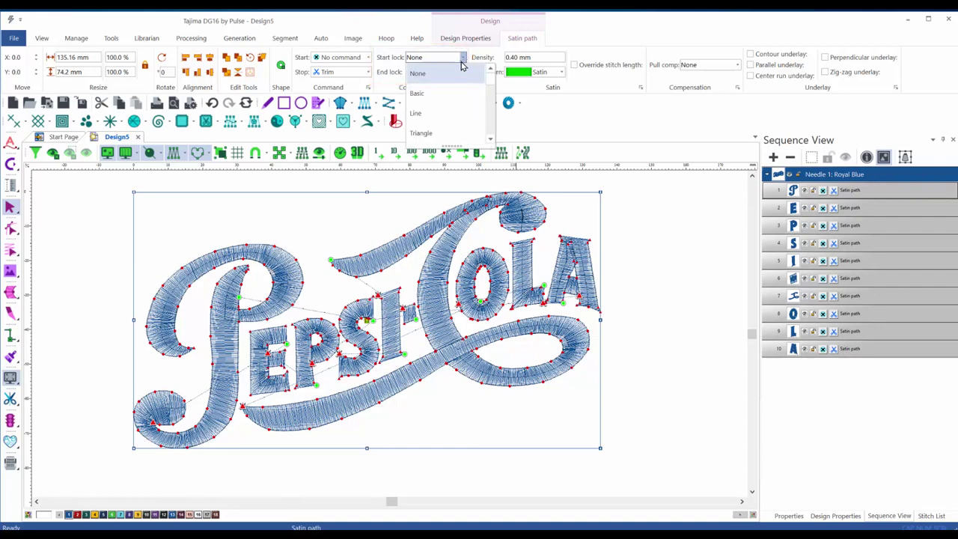
left_click(449, 93)
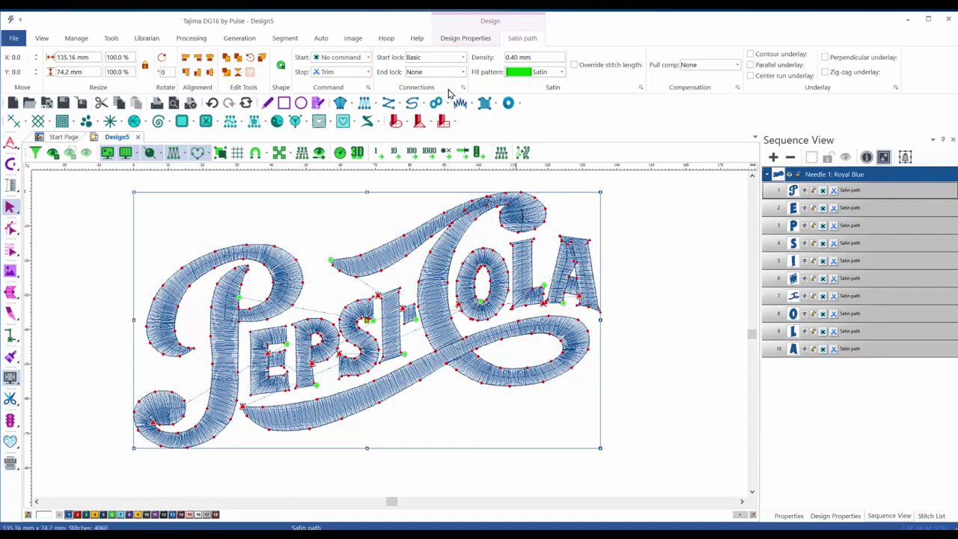
left_click(463, 73)
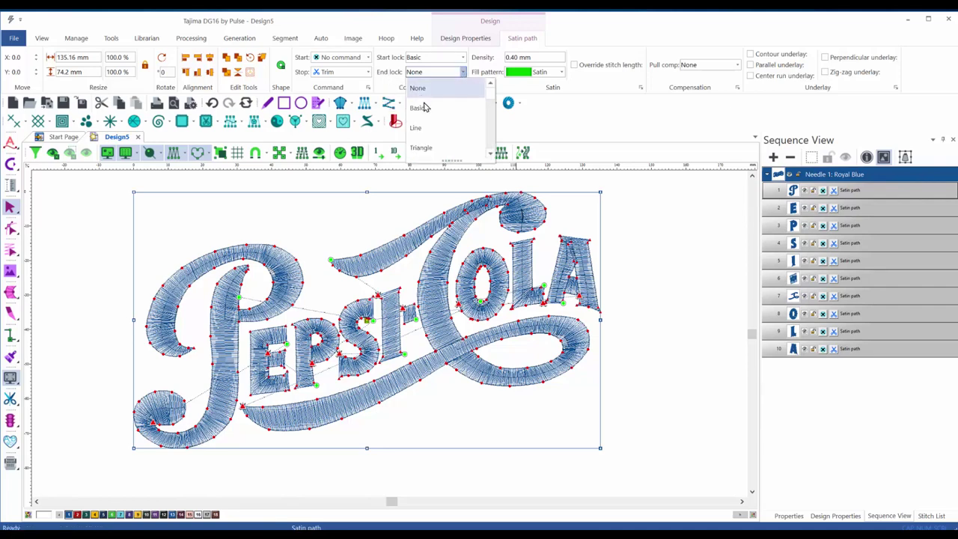
left_click(425, 128)
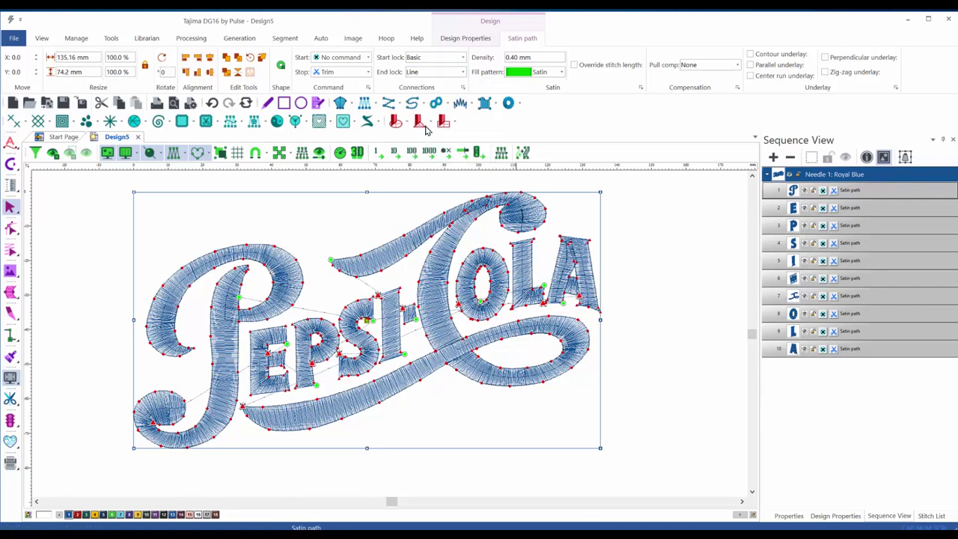
Apply the lock stitch settings to the selected segments with Start lock inside enabled and a 3.0 mm inside distance.
left_click(463, 88)
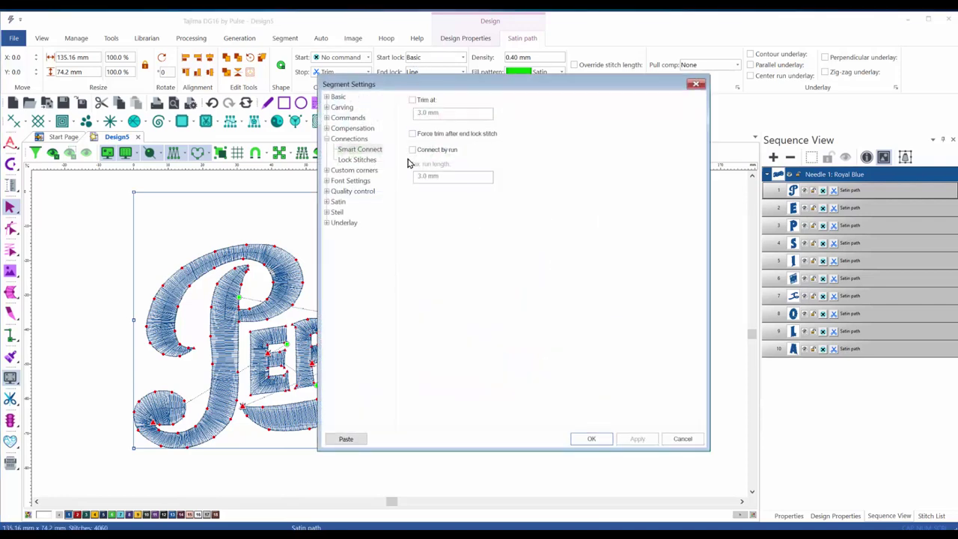
left_click(354, 160)
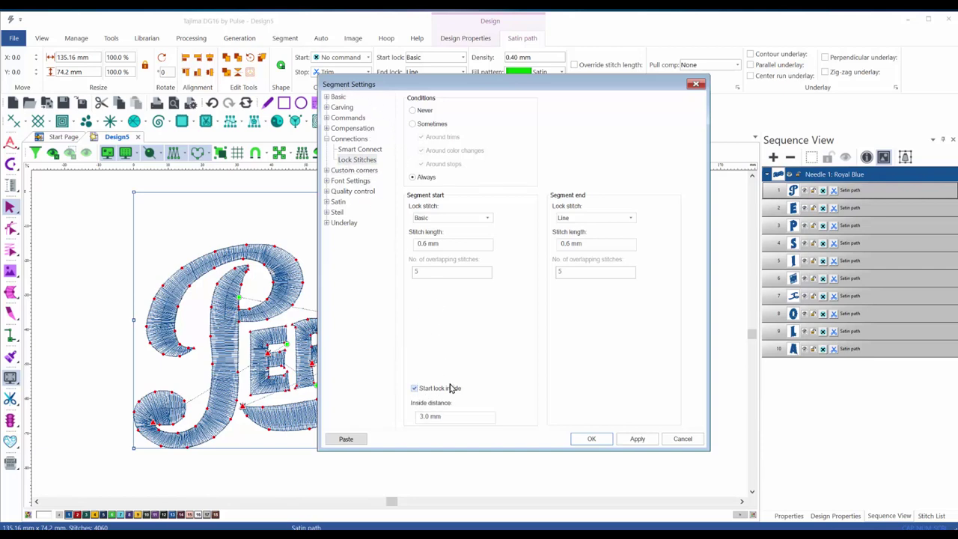
left_click(634, 444)
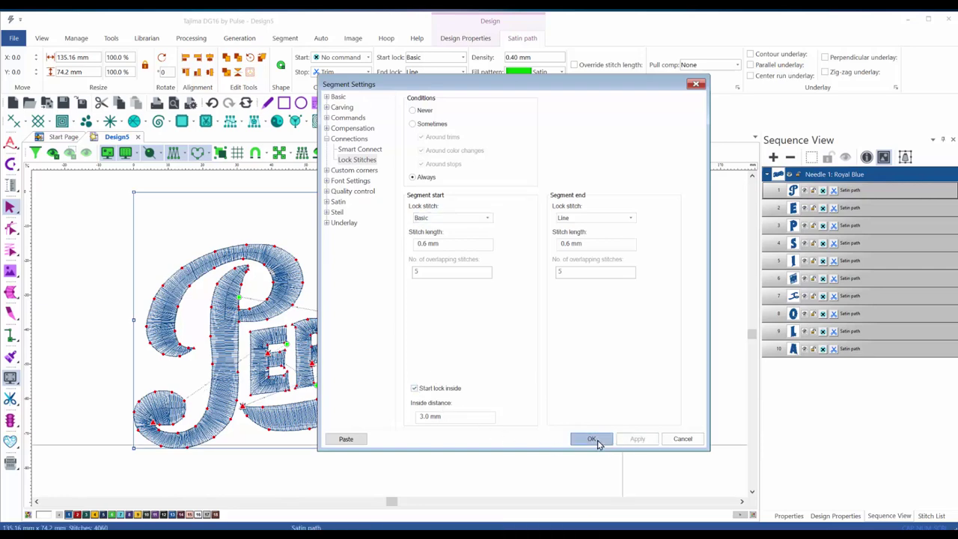
left_click(597, 444)
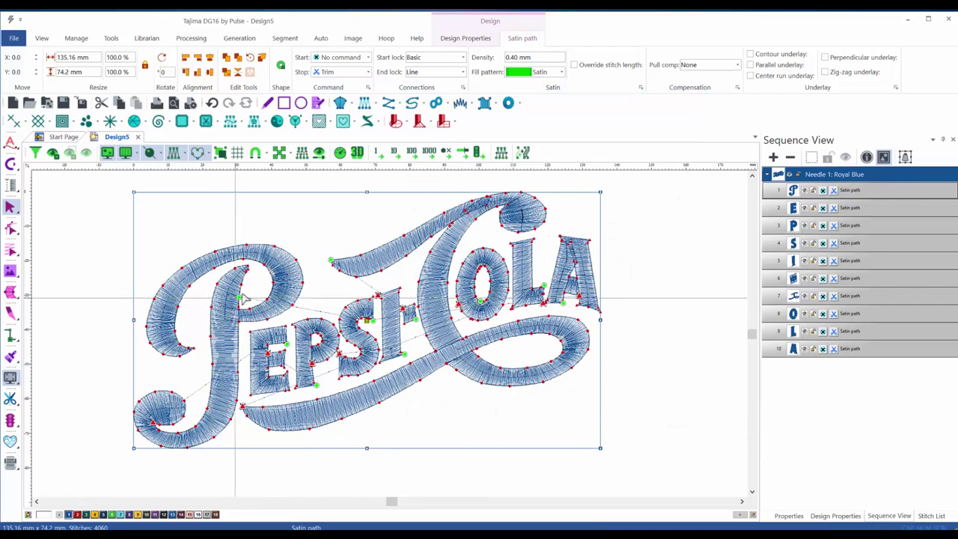
Examine the inside start lock on the large P's stem in stitch and 3D views.
scroll(243, 299, "up", 3)
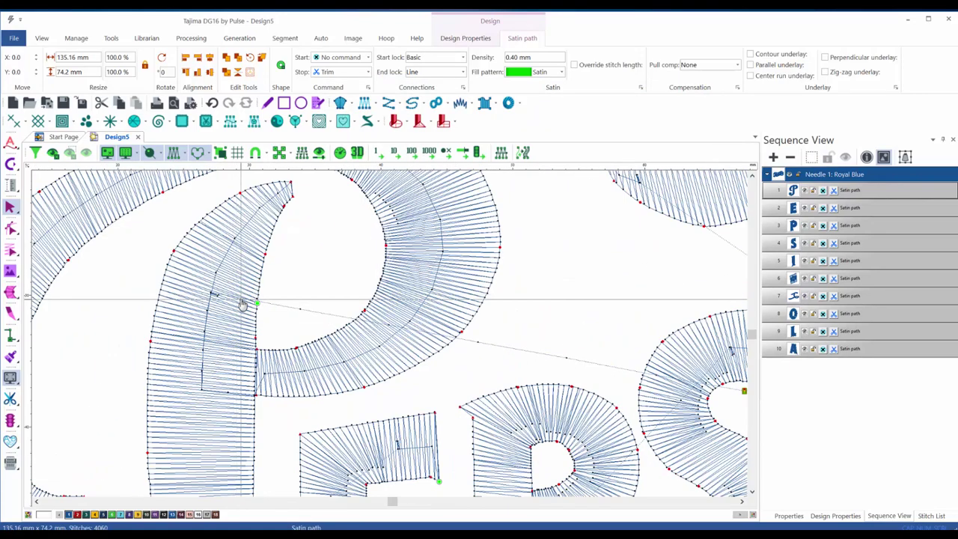
scroll(243, 303, "up", 2)
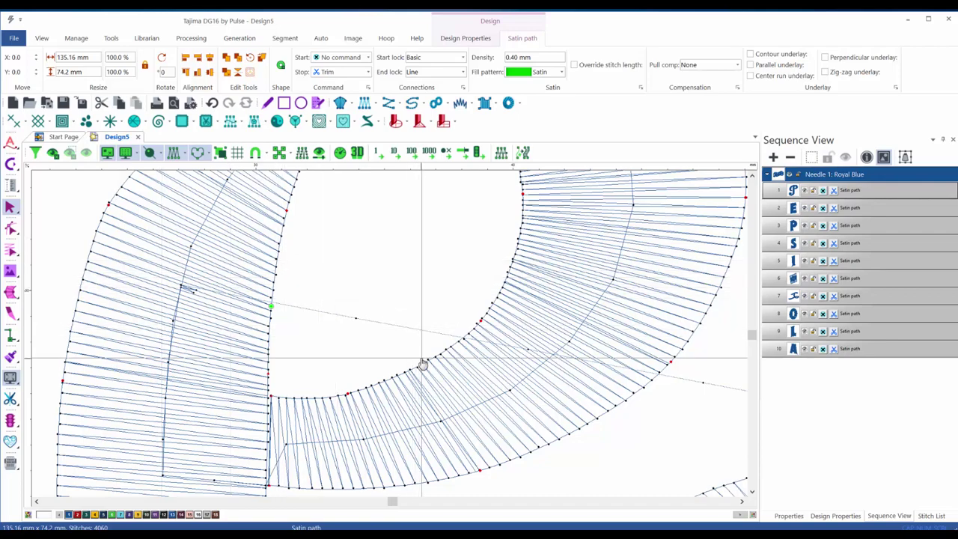
key("3")
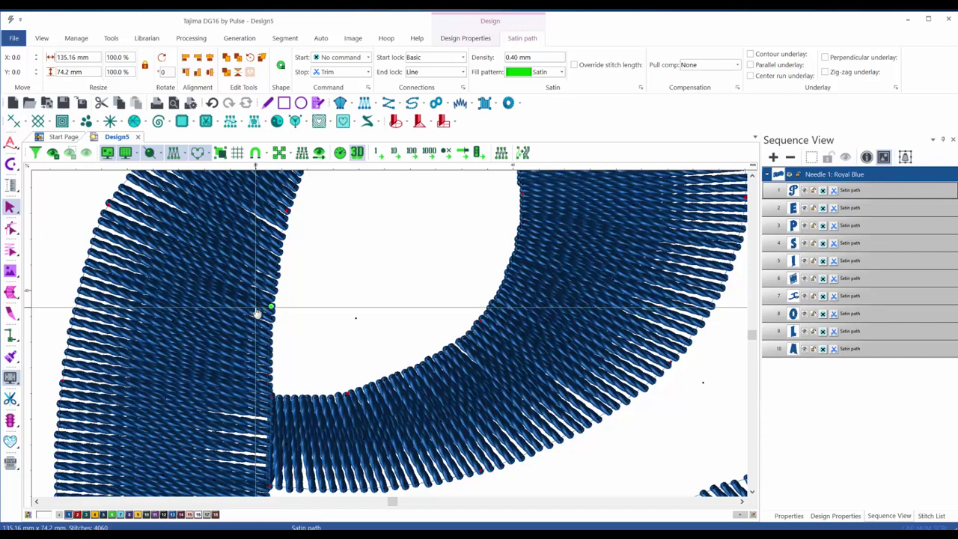
key("t")
scroll(257, 312, "down", 2)
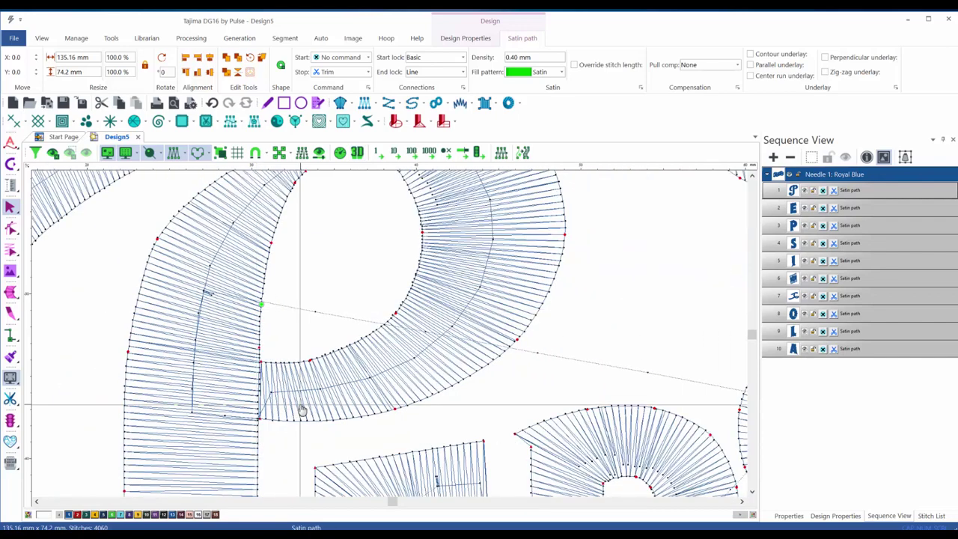
scroll(298, 408, "down", 3)
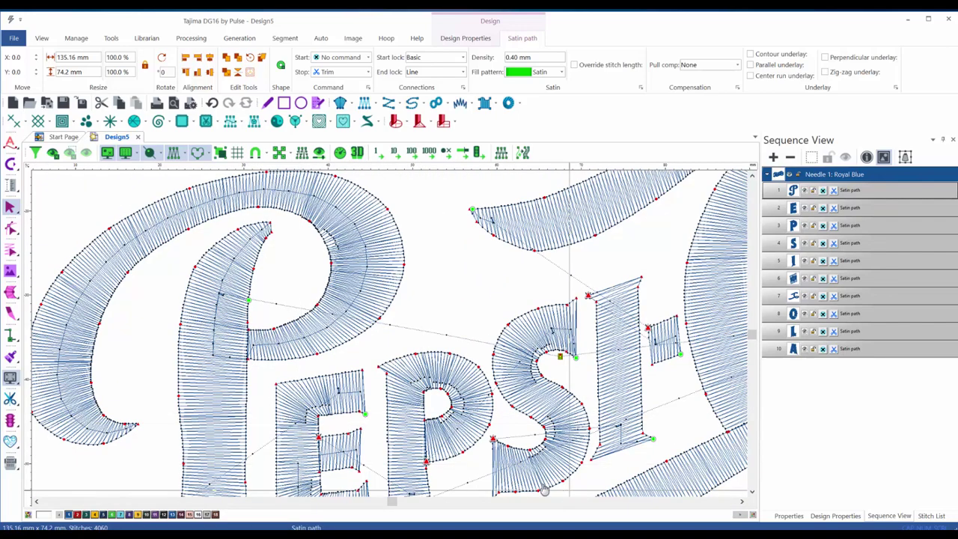
Examine the end lock of the small P where its bowl meets the stem, stepping through the final stitches one by one.
left_click_drag(429, 360, 419, 268)
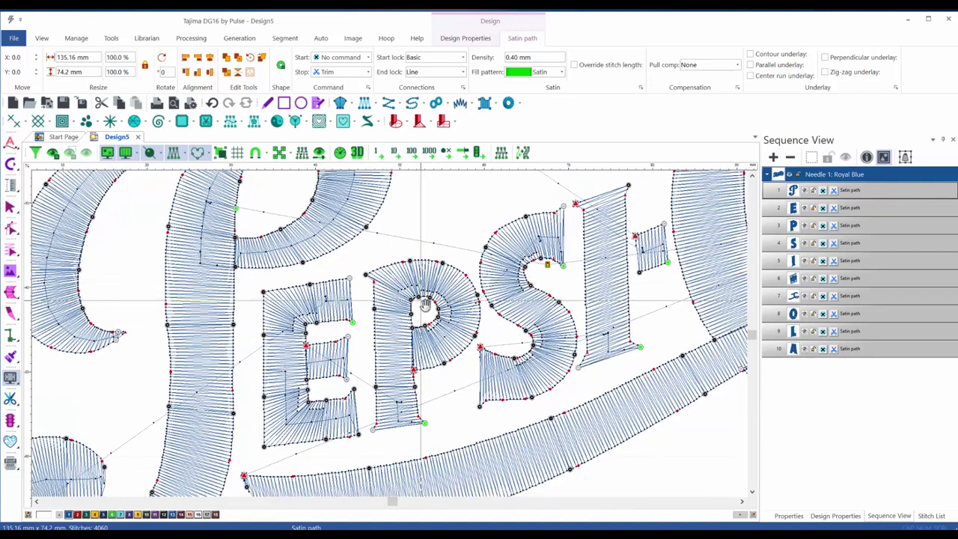
key("Escape")
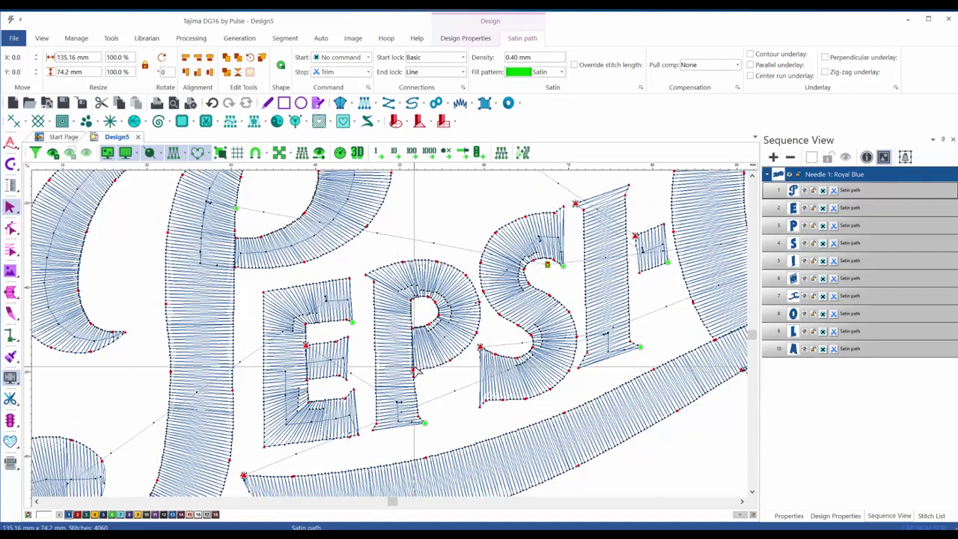
scroll(418, 366, "up", 5)
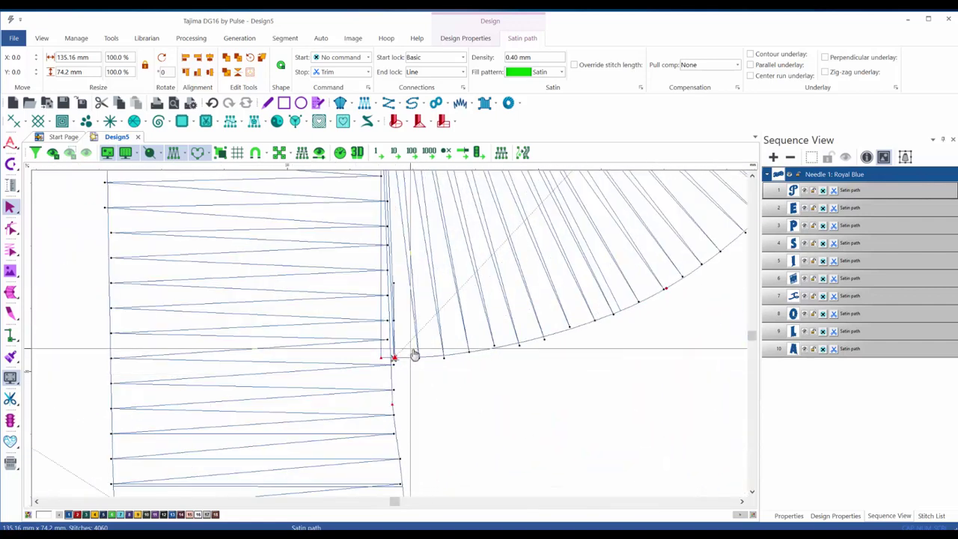
left_click_drag(433, 309, 443, 346)
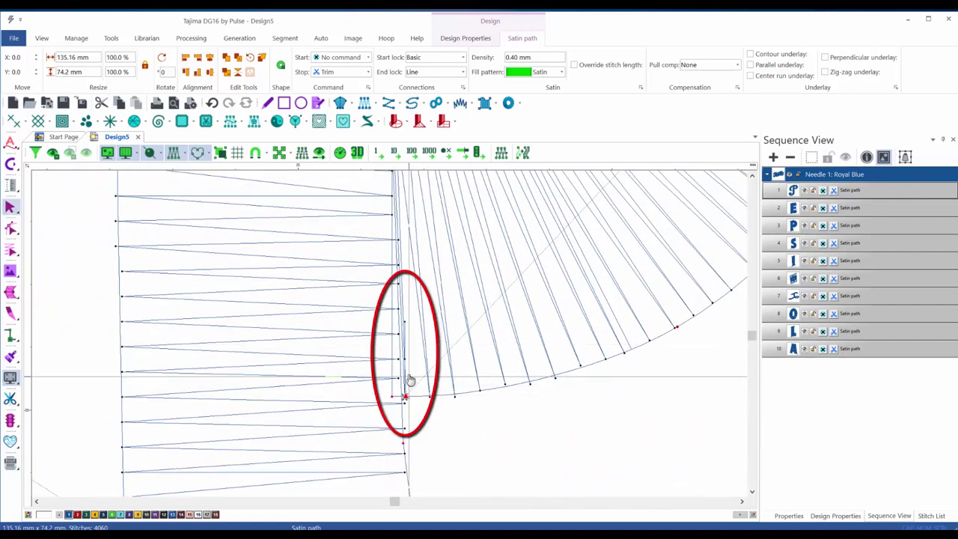
left_click(408, 398)
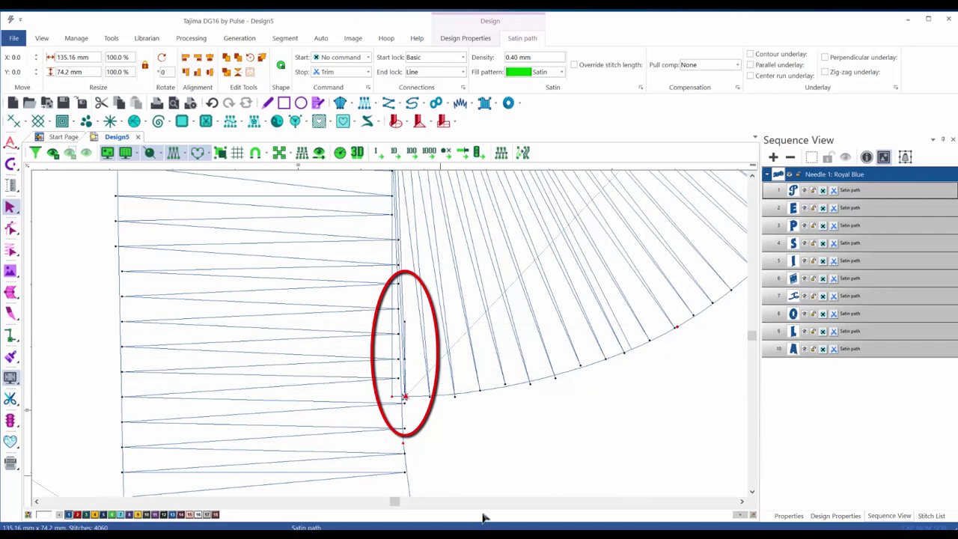
left_click(11, 252)
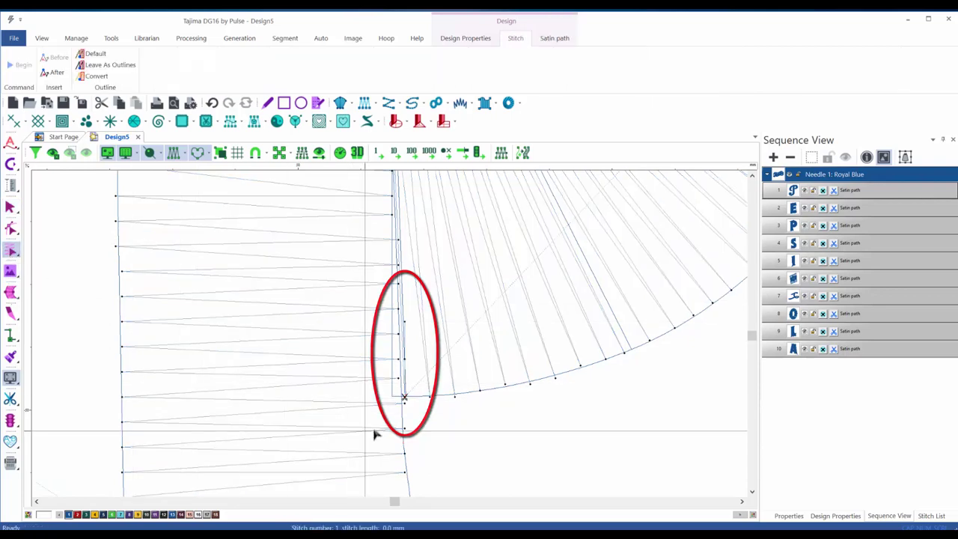
left_click(434, 400)
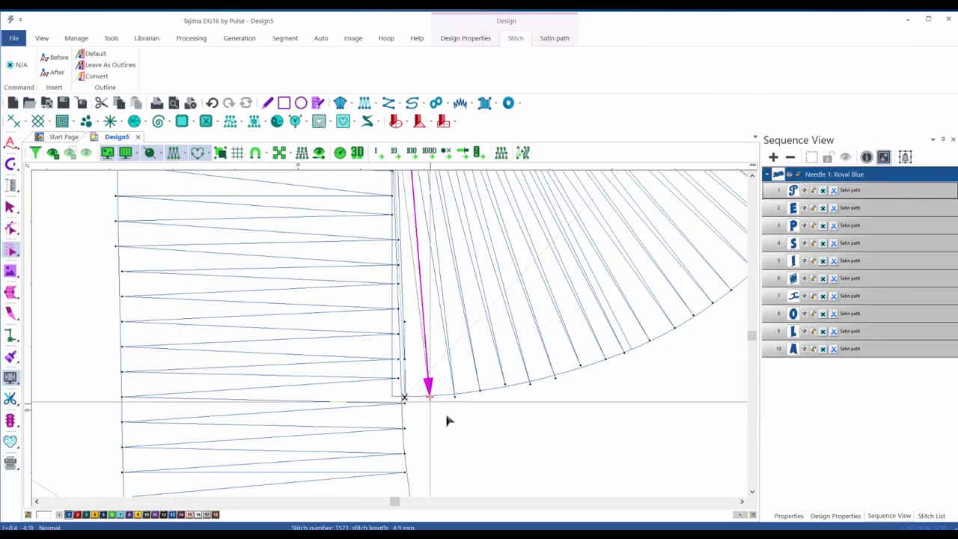
key("Right")
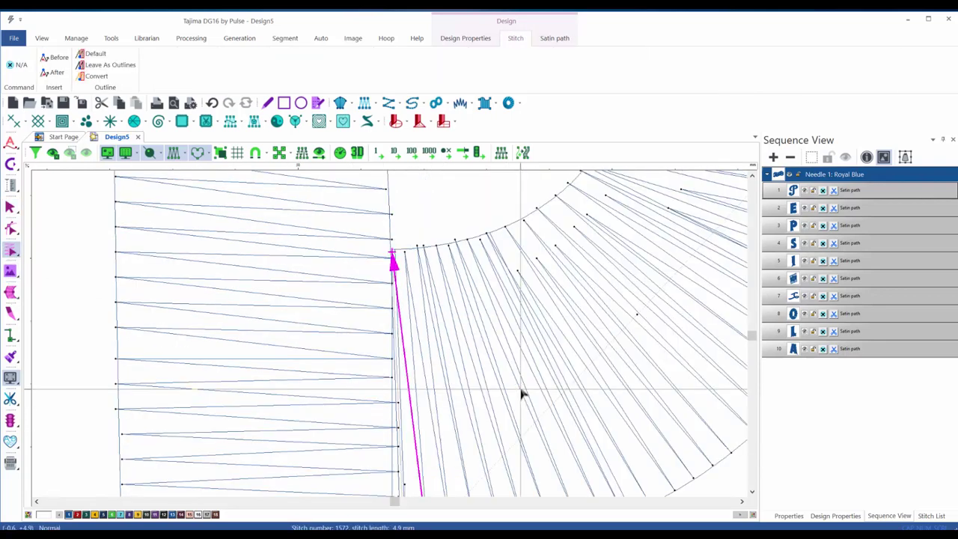
key("Right")
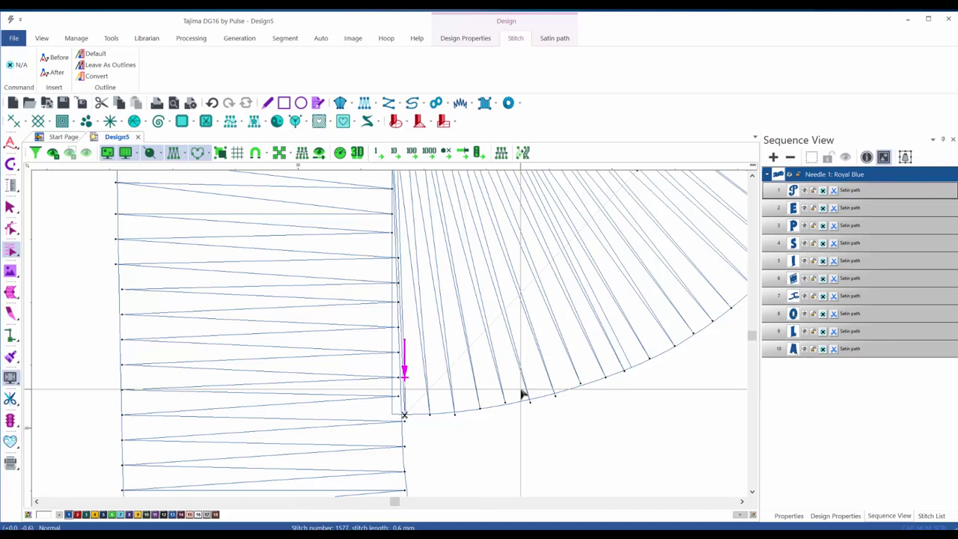
key("Escape")
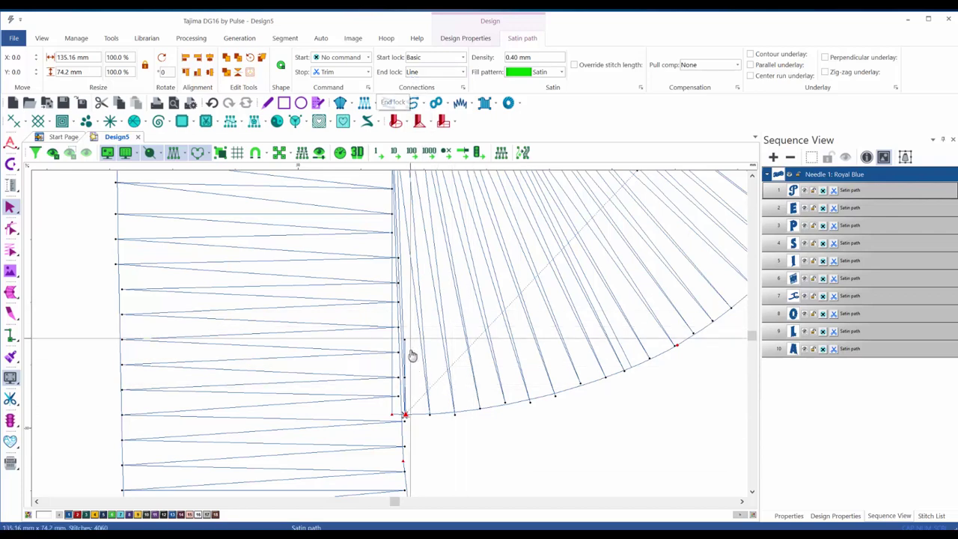
Set the satin density of all logo segments to 0.35 mm and enable contour and zig-zag underlay.
key("0")
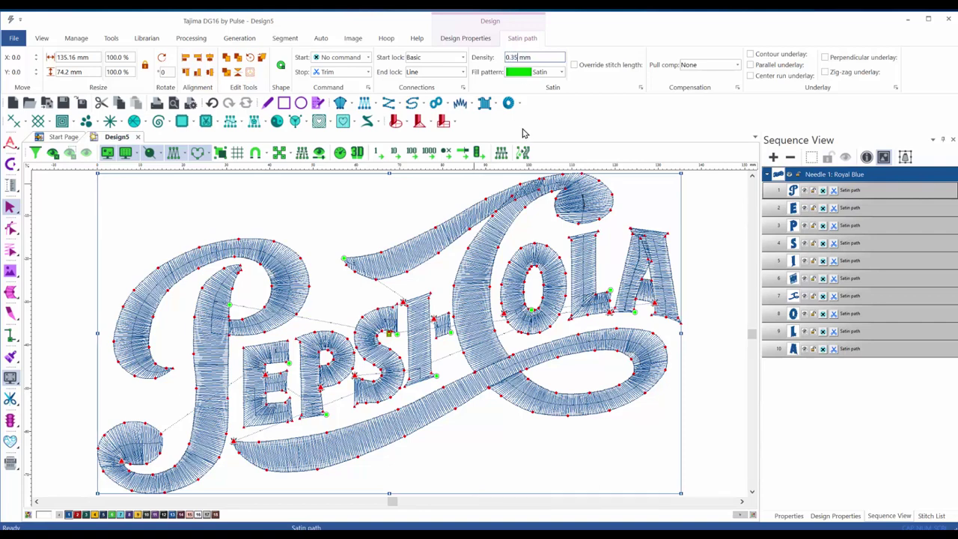
key("Return")
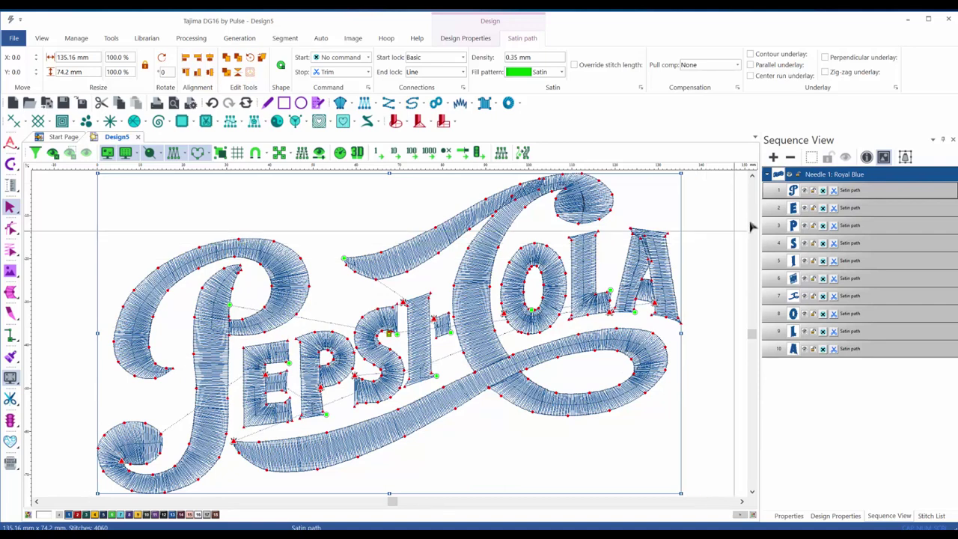
left_click(750, 55)
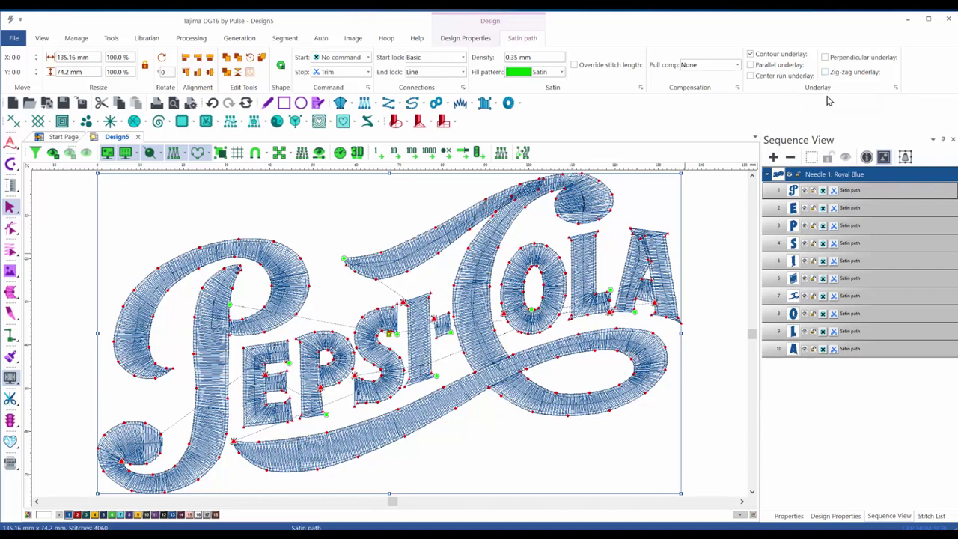
left_click(825, 73)
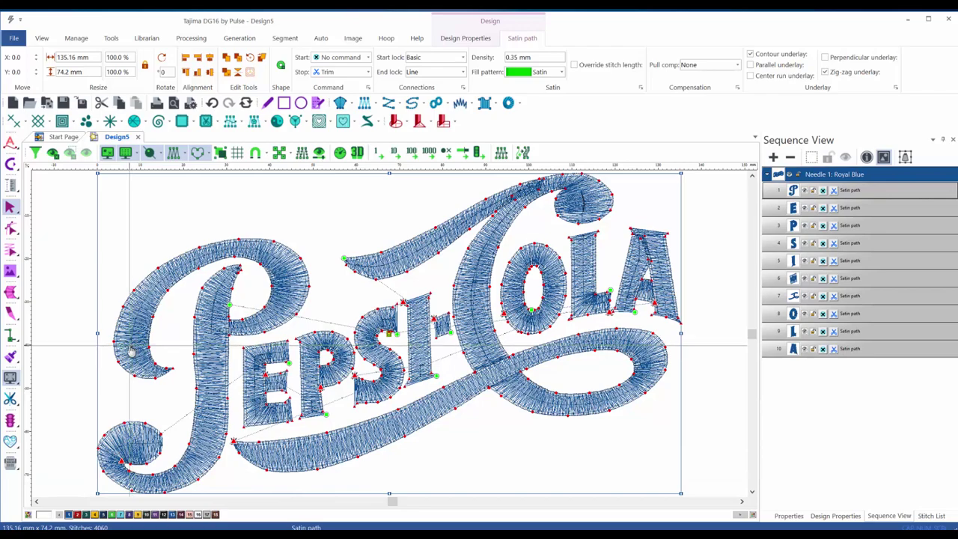
Inspect the underlay stitches on the large P, clear the selection and check the whole logo in 3D.
scroll(130, 350, "up", 6)
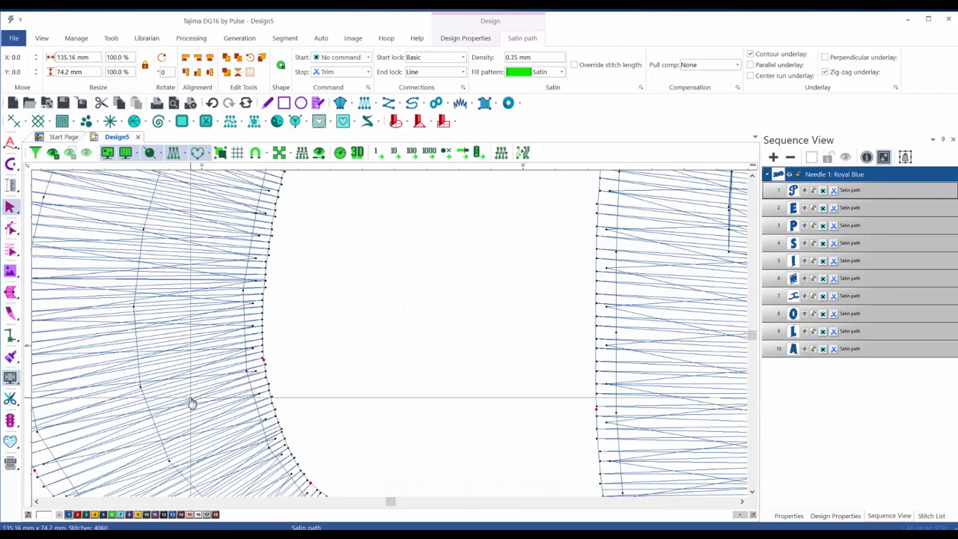
scroll(192, 403, "down", 1)
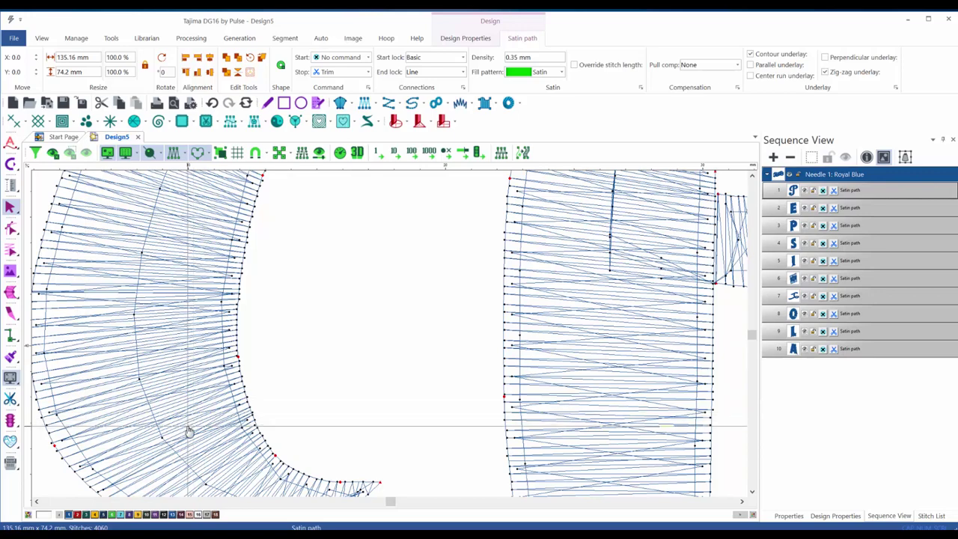
key("0")
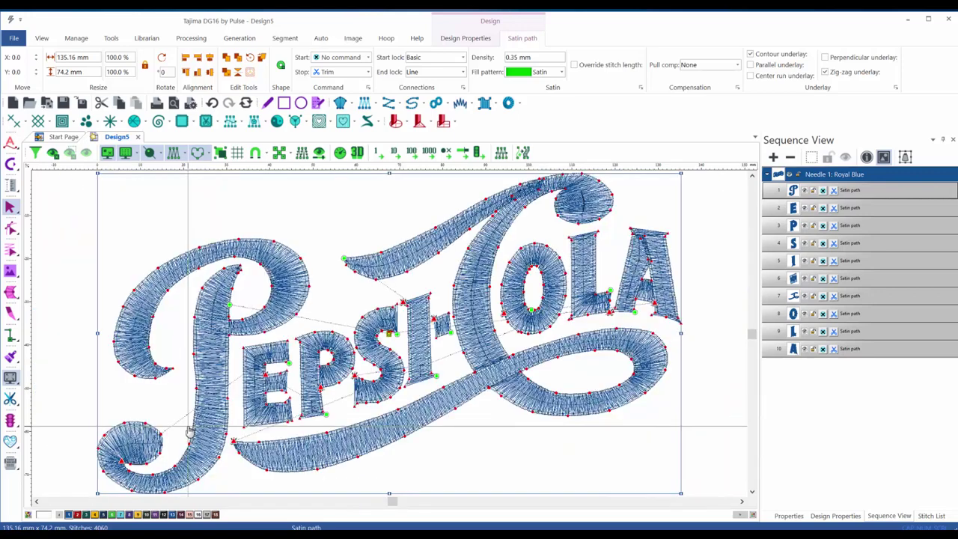
key("Escape")
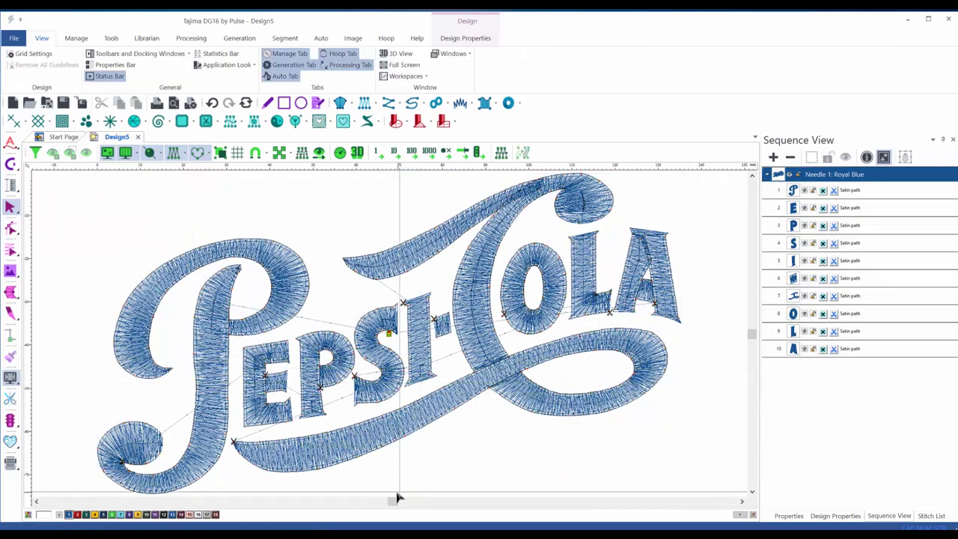
key("3")
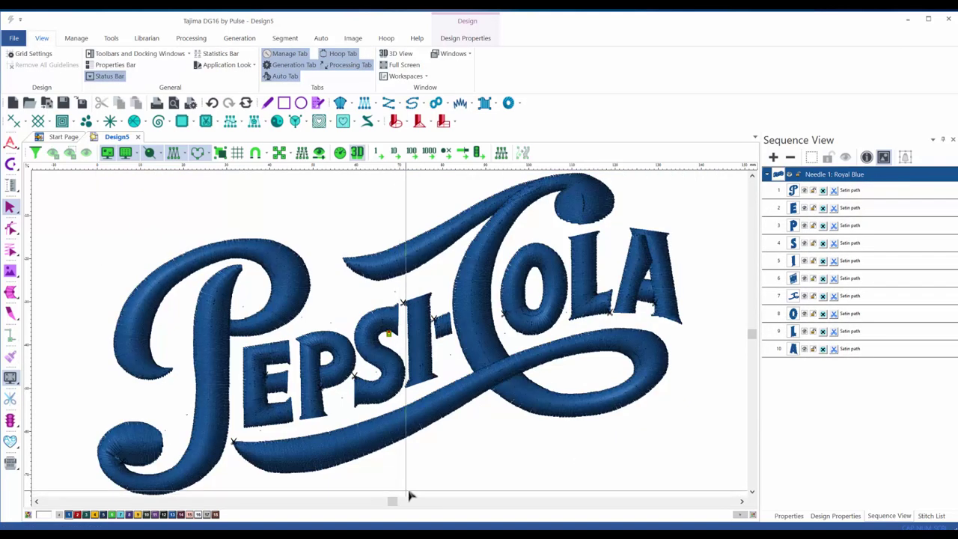